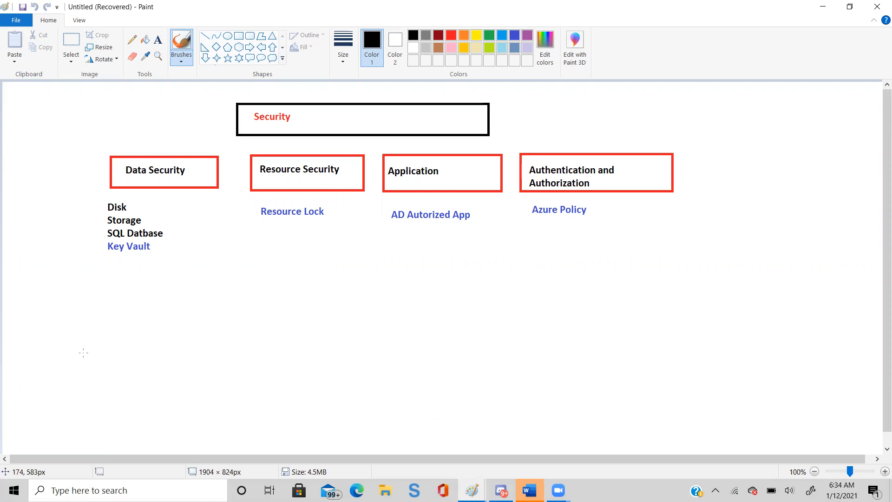
- Add the text note "Only B1 MS virtual machine need to create" below the Azure Policy label
{"action": "left_click", "coordinate": [158, 40]}
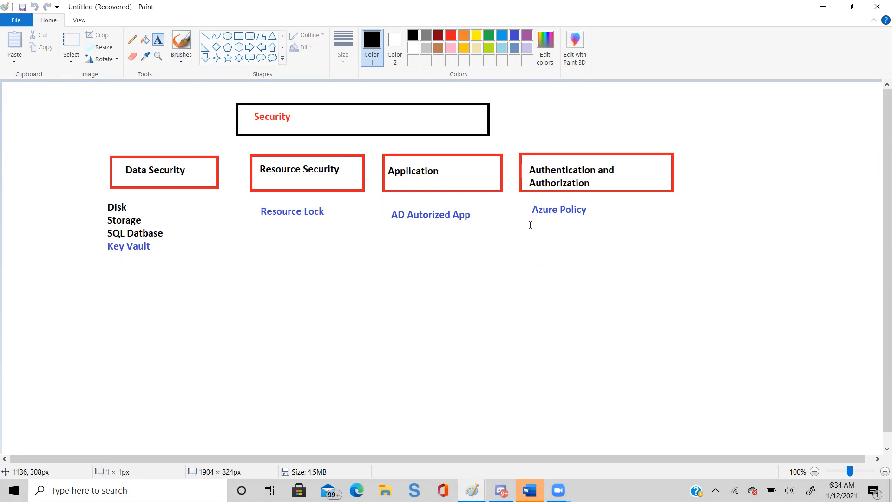
{"action": "left_click", "coordinate": [531, 225]}
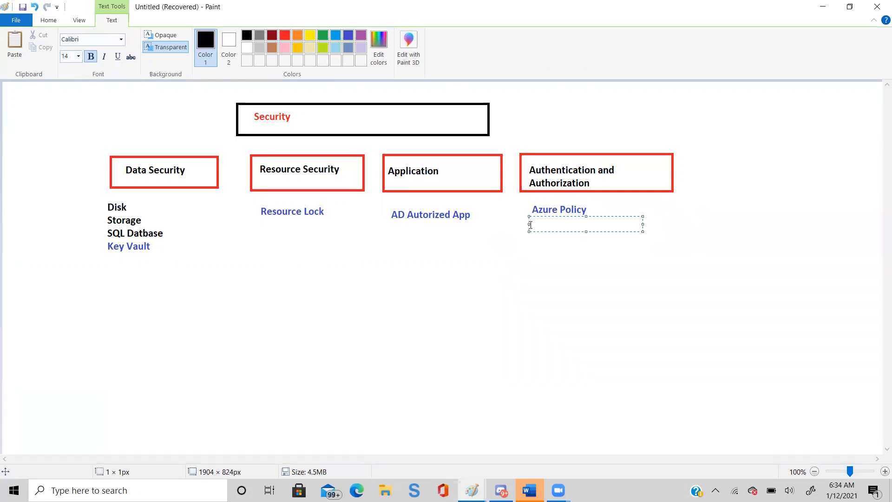
{"action": "type", "text": "O"}
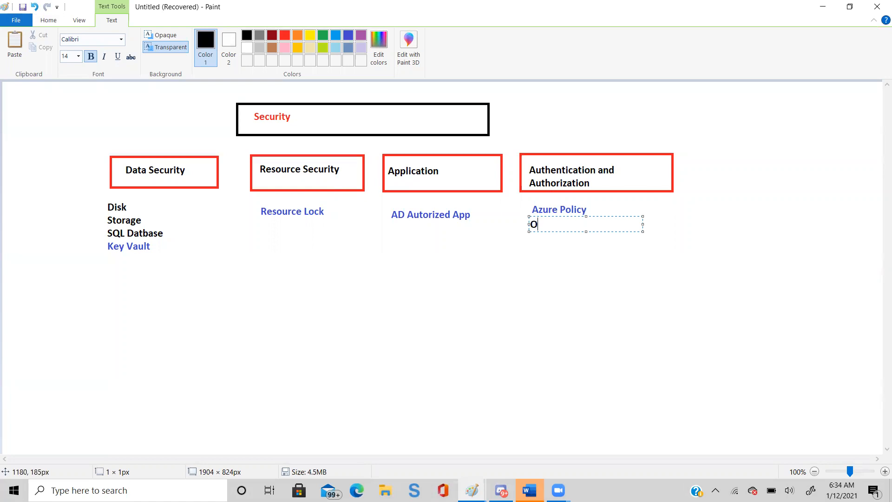
{"action": "type", "text": "nly B1 M"}
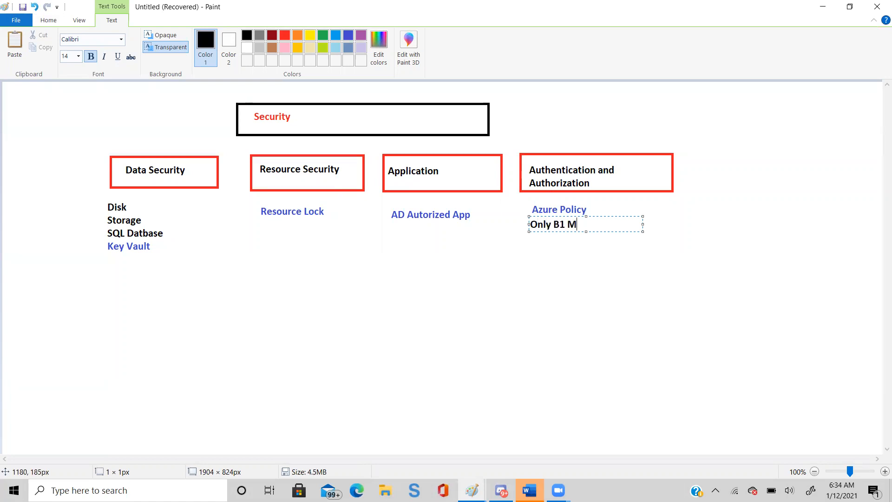
{"action": "type", "text": "S virtual mach"}
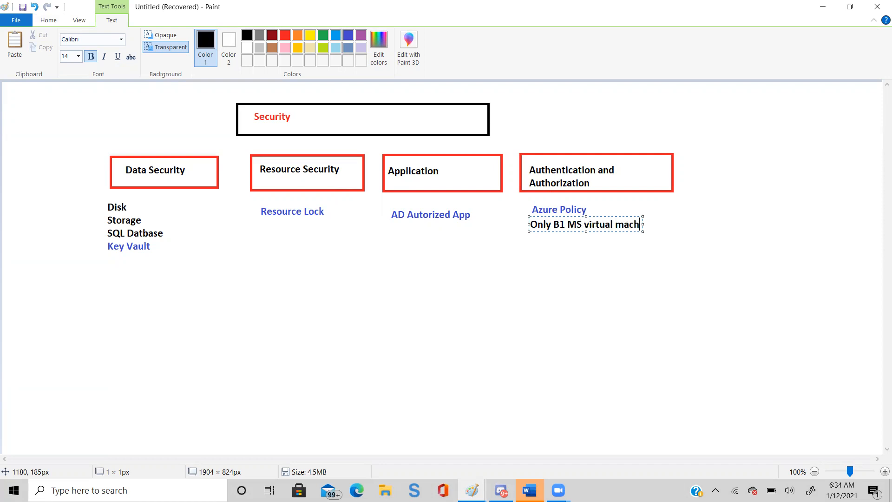
{"action": "type", "text": "ine need to"}
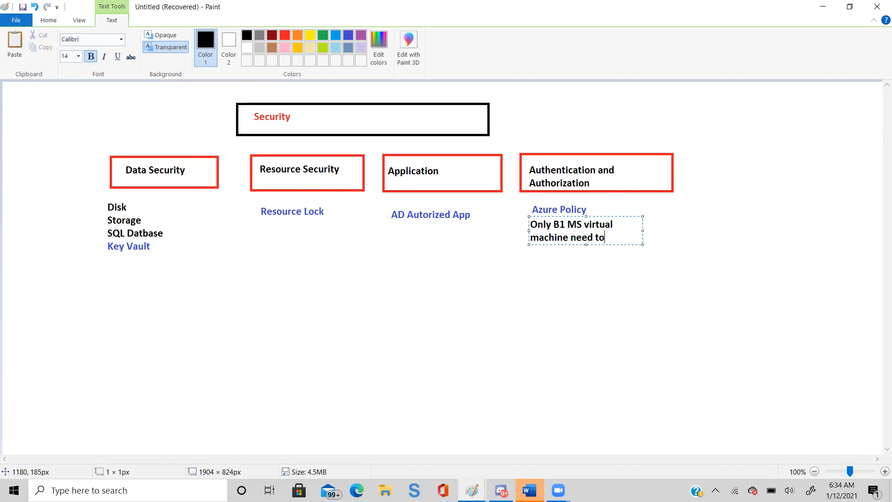
{"action": "type", "text": " create"}
{"action": "key", "text": "Return"}
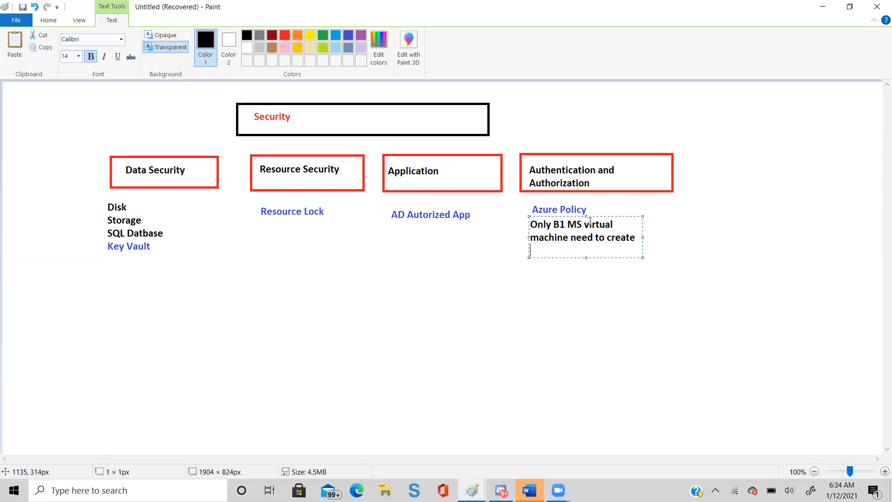
- Shorten the note to "Only B1 MS virtual machine" and begin a new line beneath it
{"action": "type", "text": "five"}
{"action": "key", "text": "BackSpace"}
{"action": "key", "text": "BackSpace"}
{"action": "key", "text": "BackSpace"}
{"action": "key", "text": "BackSpace"}
{"action": "type", "text": "Every"}
{"action": "key", "text": "shift+Up"}
{"action": "type", "text": "V"}
{"action": "key", "text": "BackSpace"}
{"action": "type", "text": "ne"}
{"action": "key", "text": "Return"}
- Write "EVery VM must have a tag country = USA" as the note's next line
{"action": "type", "text": "EVery"}
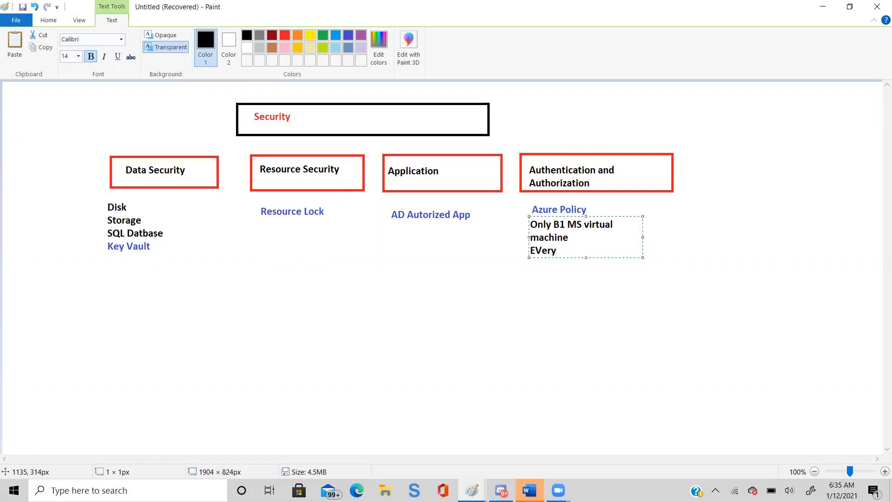
{"action": "type", "text": " VM must have"}
{"action": "type", "text": "a tah"}
{"action": "key", "text": "BackSpace"}
{"action": "type", "text": "g"}
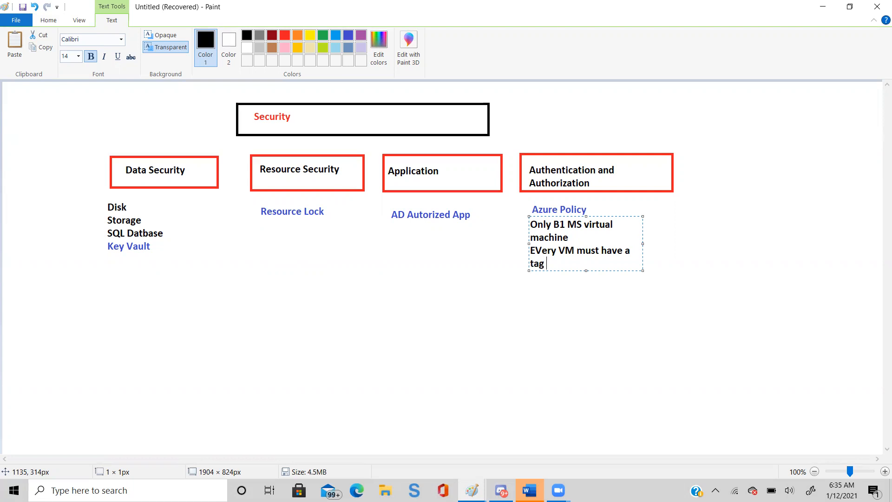
{"action": "type", "text": " country = USA"}
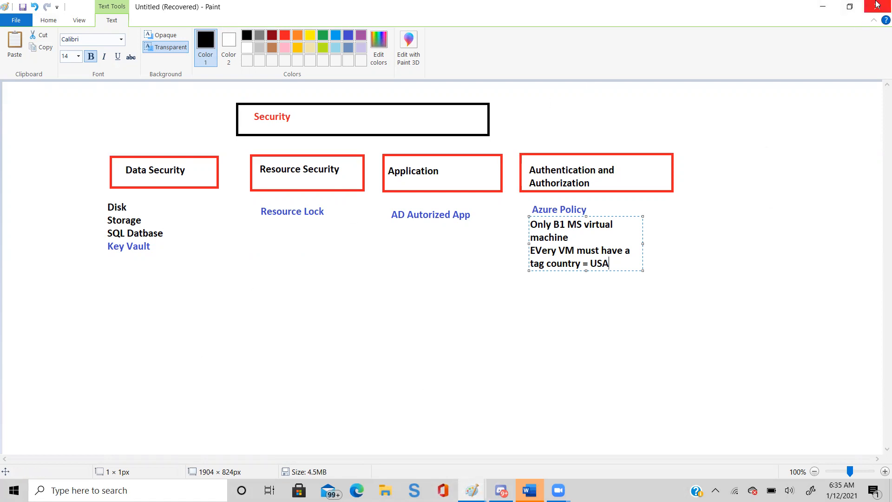
- Minimize the security diagram and launch Google Chrome from the desktop
{"action": "left_click", "coordinate": [824, 8]}
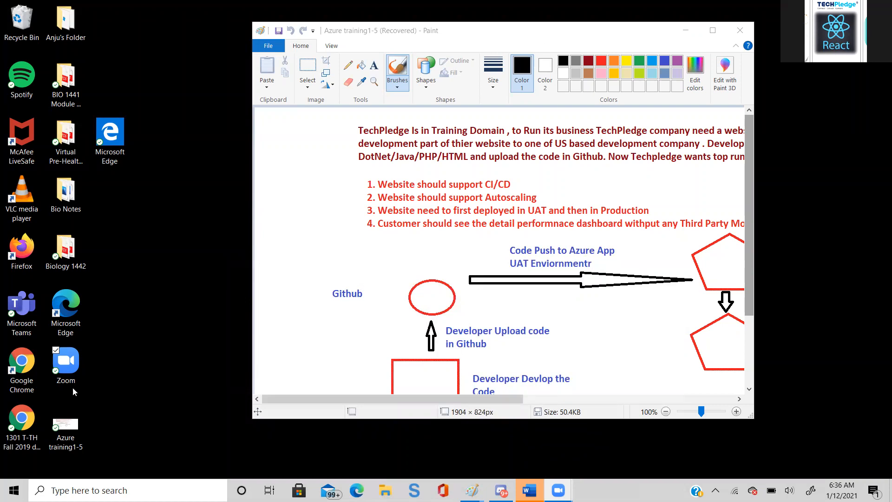
{"action": "left_click", "coordinate": [17, 375]}
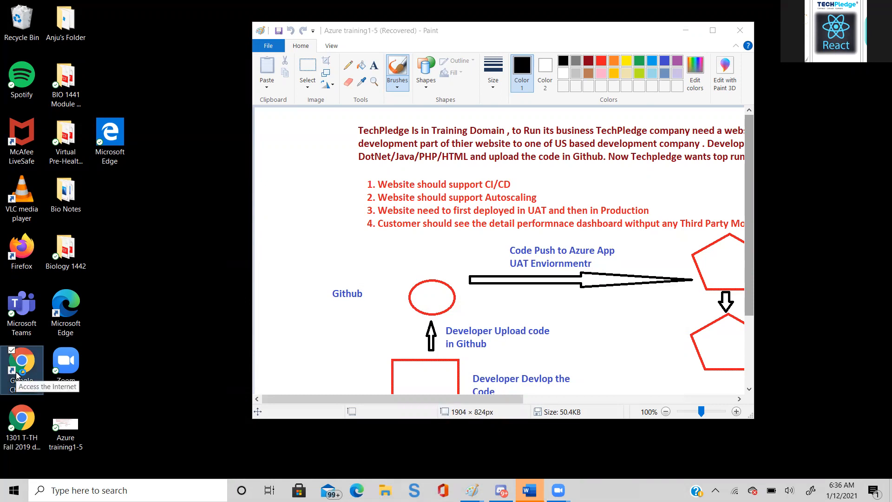
{"action": "double_click", "coordinate": [17, 375]}
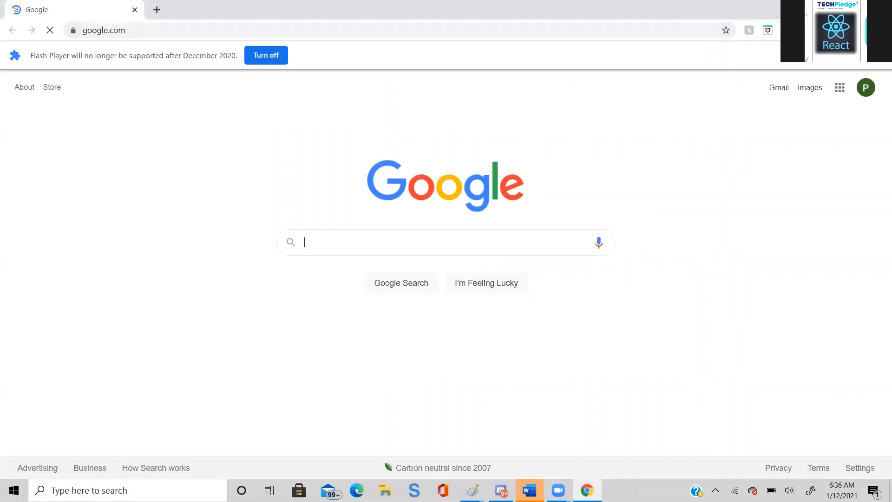
- Open an incognito window and go to portal.azure.com
{"action": "left_click", "coordinate": [881, 30]}
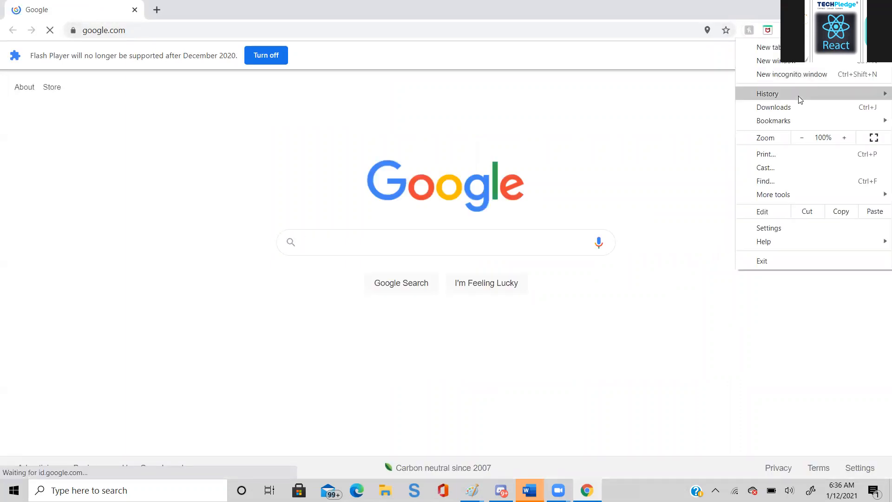
{"action": "mouse_move", "coordinate": [798, 95]}
{"action": "left_click", "coordinate": [799, 74]}
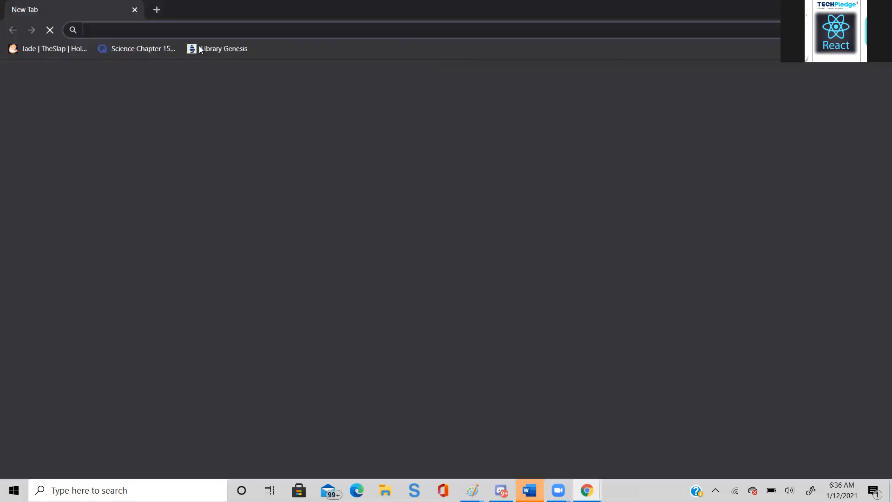
{"action": "type", "text": "por"}
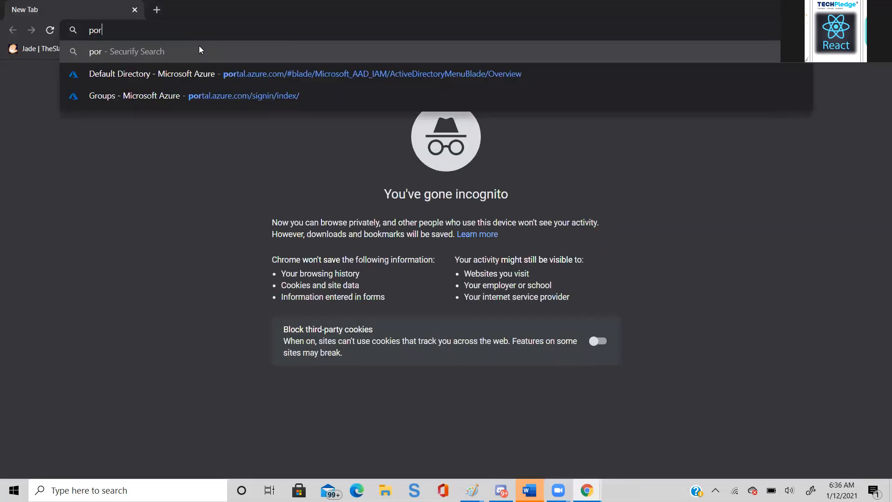
{"action": "type", "text": "tal.a"}
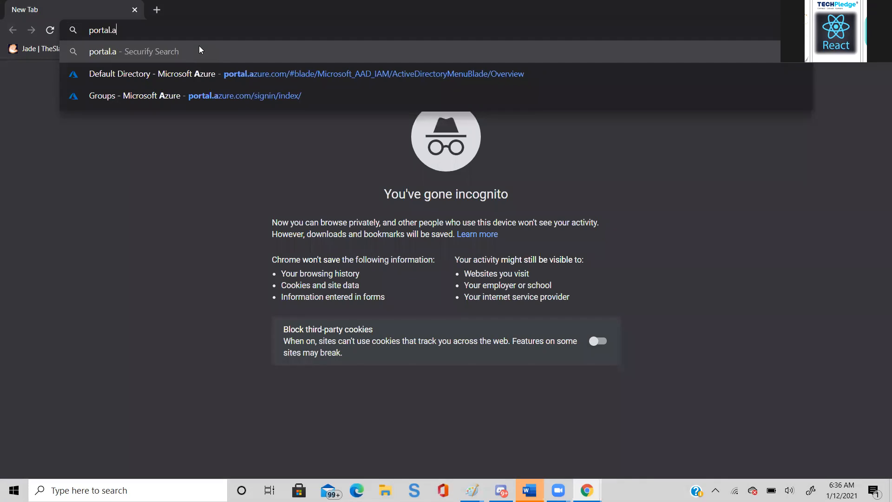
{"action": "type", "text": "zu"}
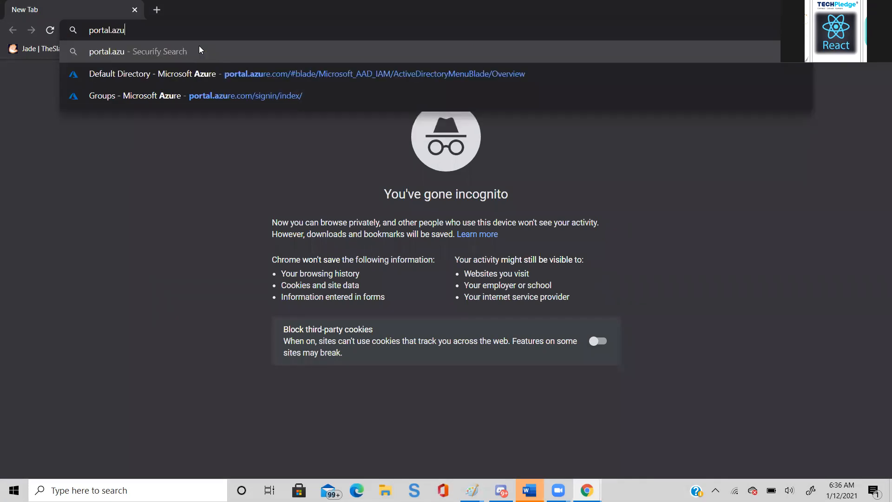
{"action": "type", "text": "re.com"}
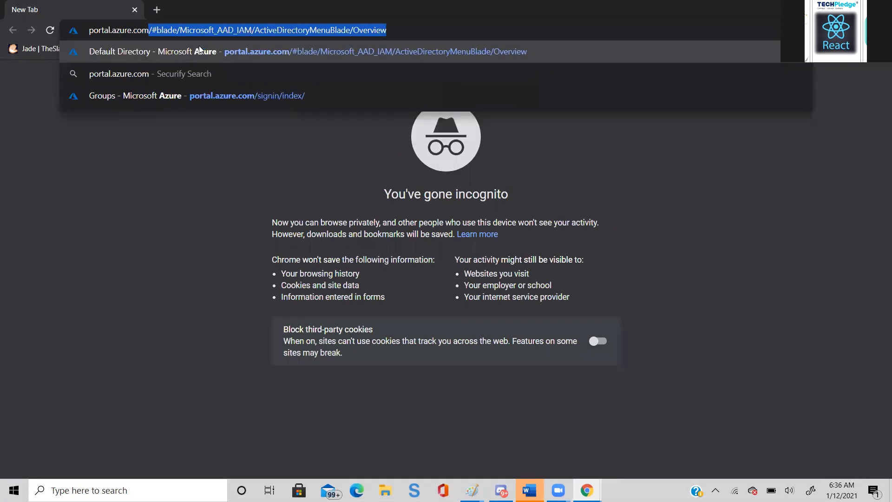
{"action": "key", "text": "Return"}
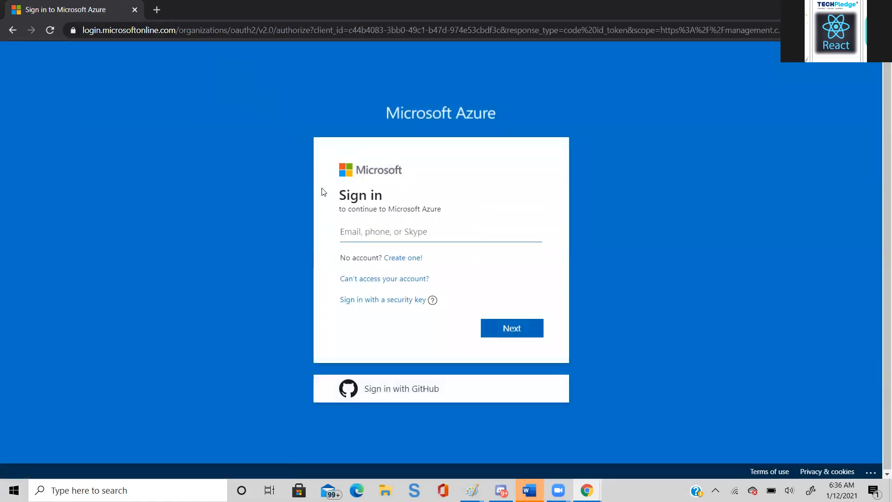
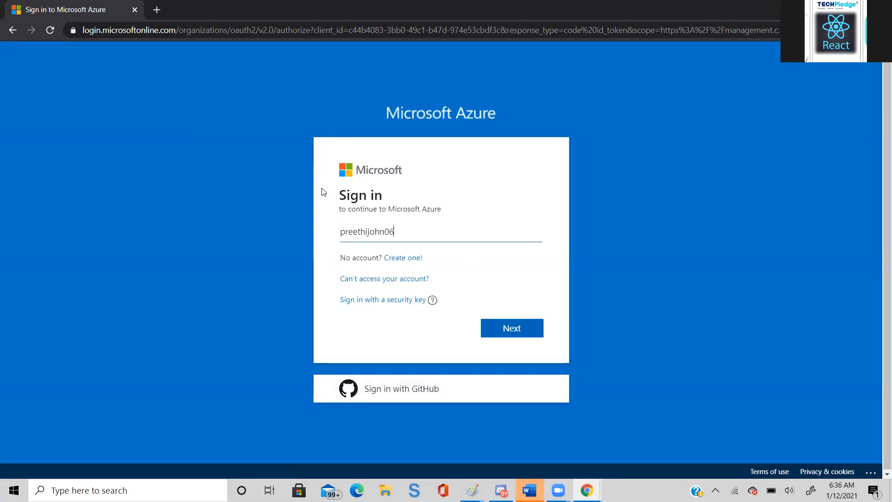
- Enter the account's e-mail address on the Microsoft Azure sign-in page and continue to the password prompt
{"action": "left_click", "coordinate": [499, 328]}
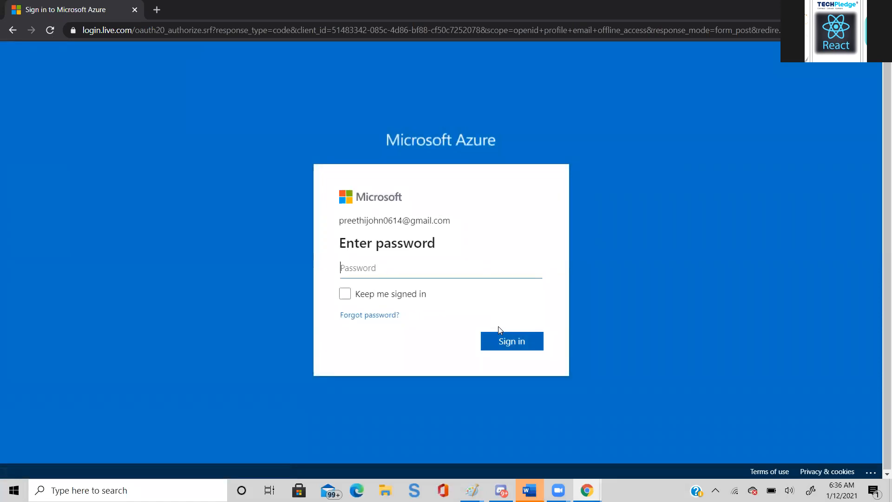
- Try to sign in to Microsoft Azure by entering the account password
{"action": "type", "text": "*****"}
{"action": "type", "text": "•••••••"}
{"action": "key", "text": "Return"}
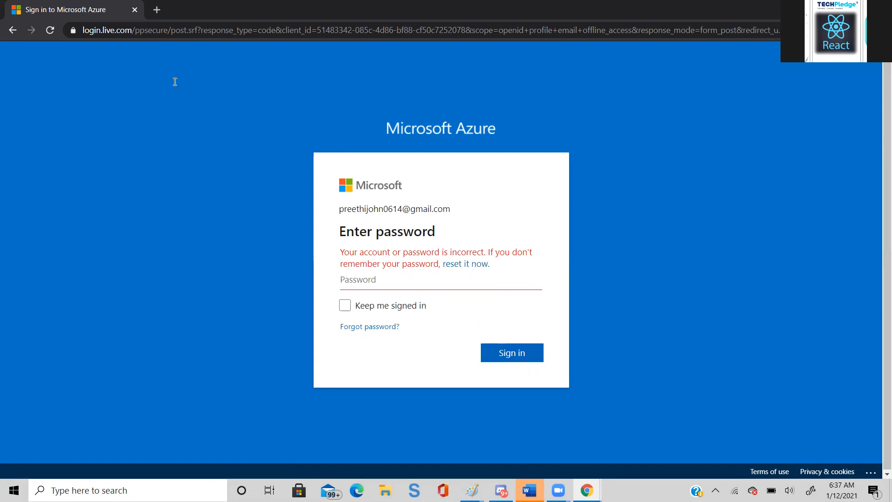
- Go back to the initial Azure sign-in page and close the incognito window
{"action": "left_click", "coordinate": [154, 12]}
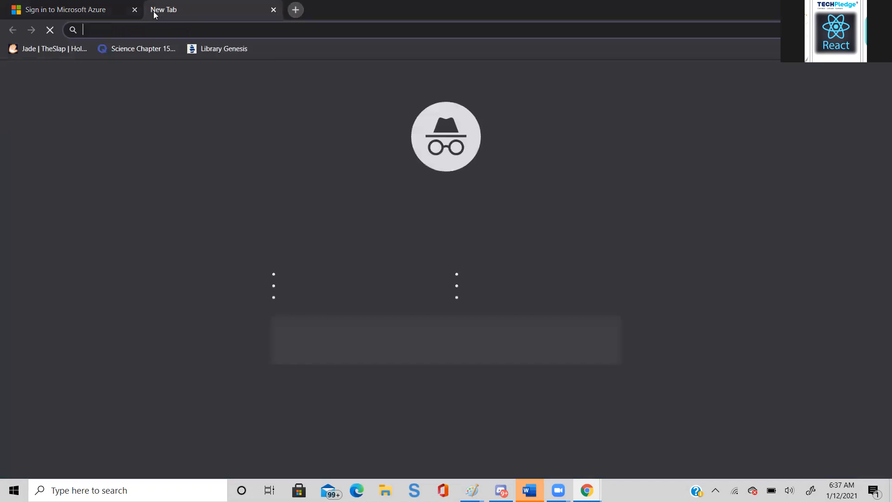
{"action": "left_click", "coordinate": [274, 10]}
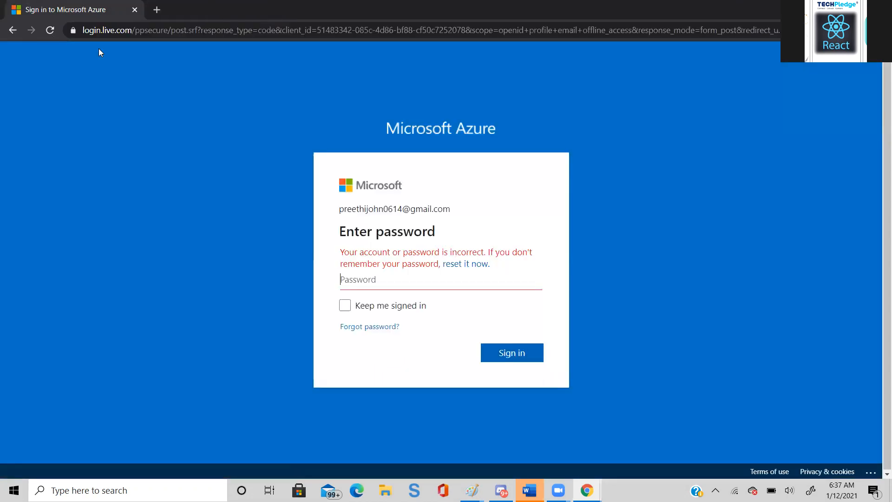
{"action": "left_click", "coordinate": [14, 31]}
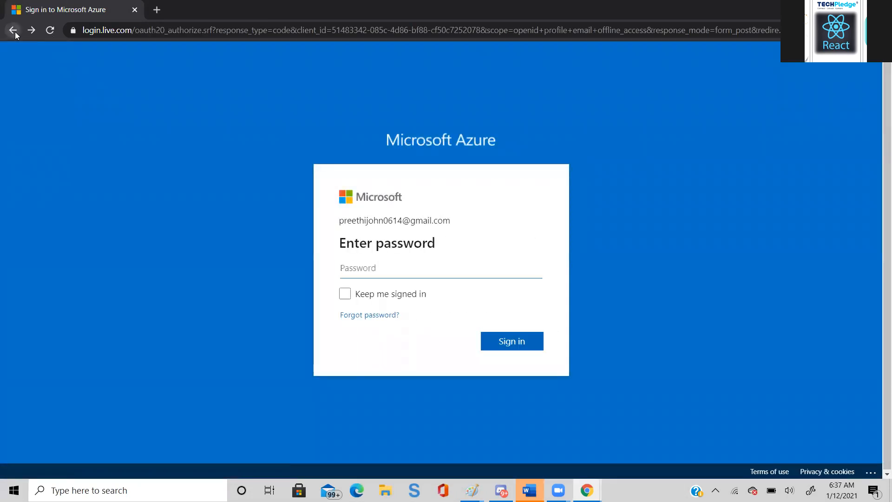
{"action": "left_click", "coordinate": [14, 31]}
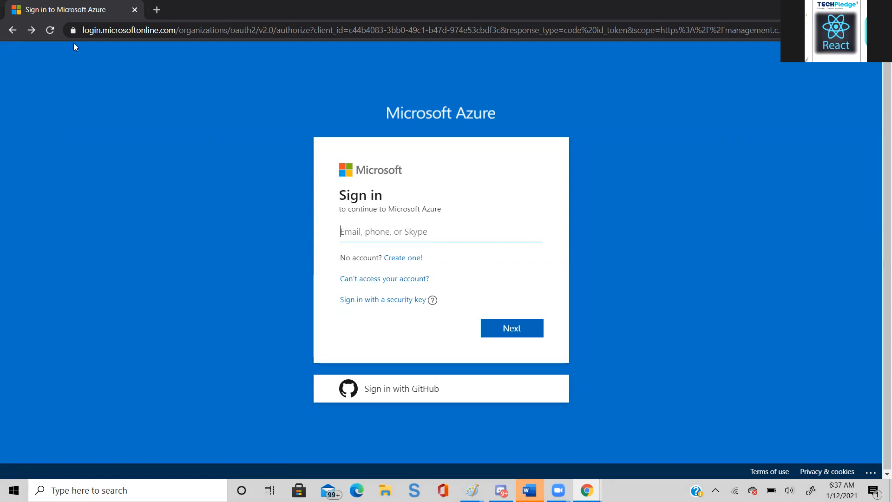
{"action": "left_click", "coordinate": [134, 10]}
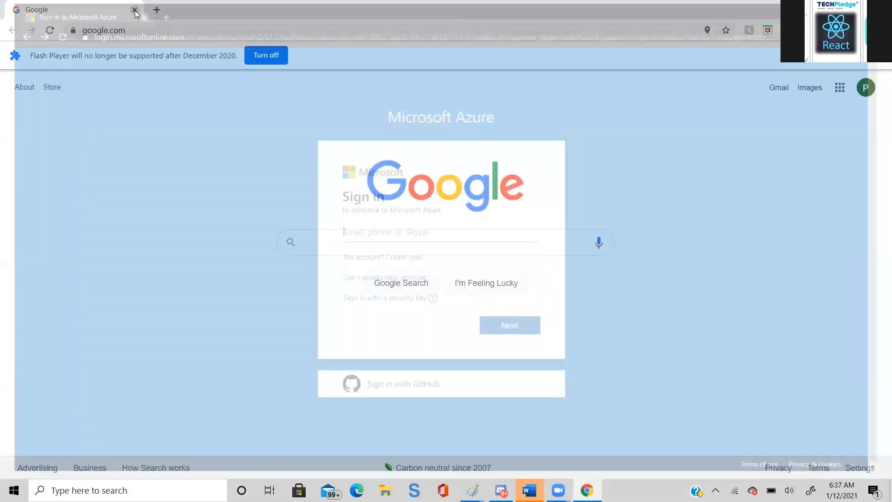
- Go to portal.azure.com in the regular browser window
{"action": "left_click", "coordinate": [140, 27]}
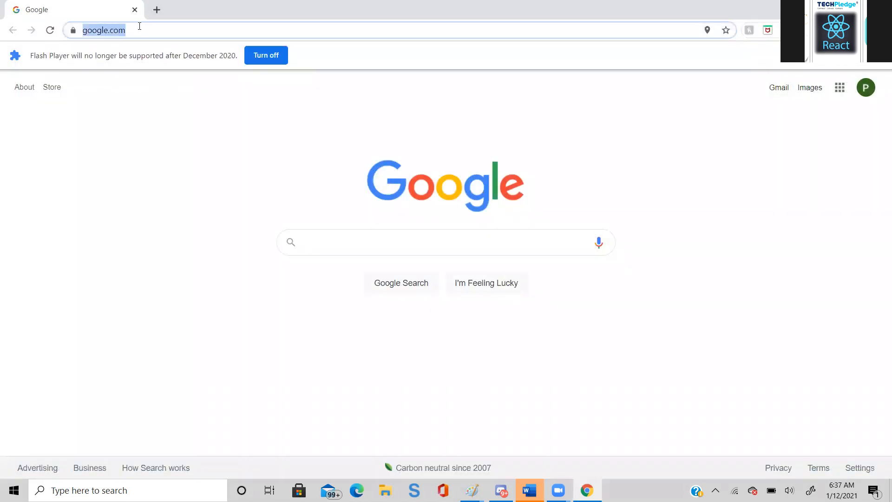
{"action": "type", "text": "port"}
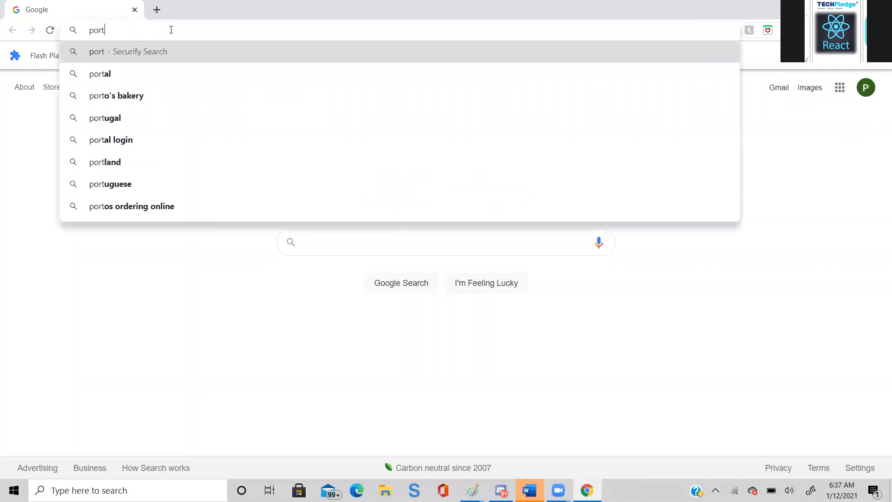
{"action": "type", "text": "al."}
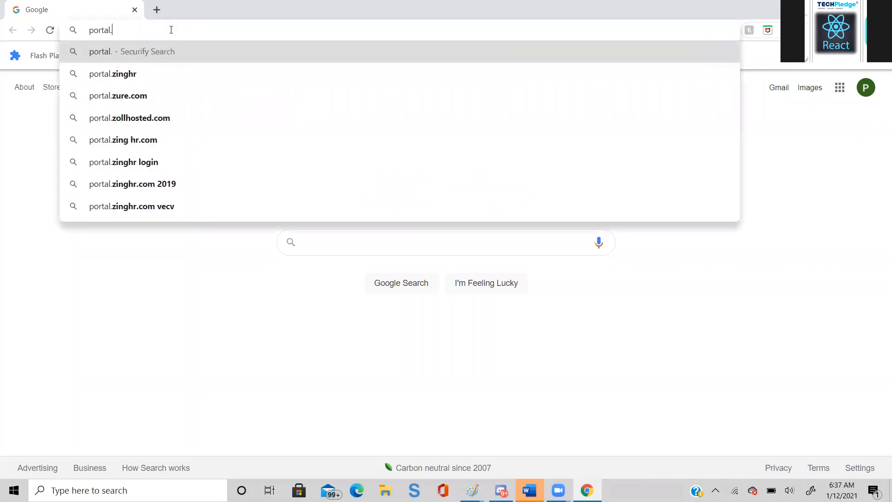
{"action": "type", "text": "azure."}
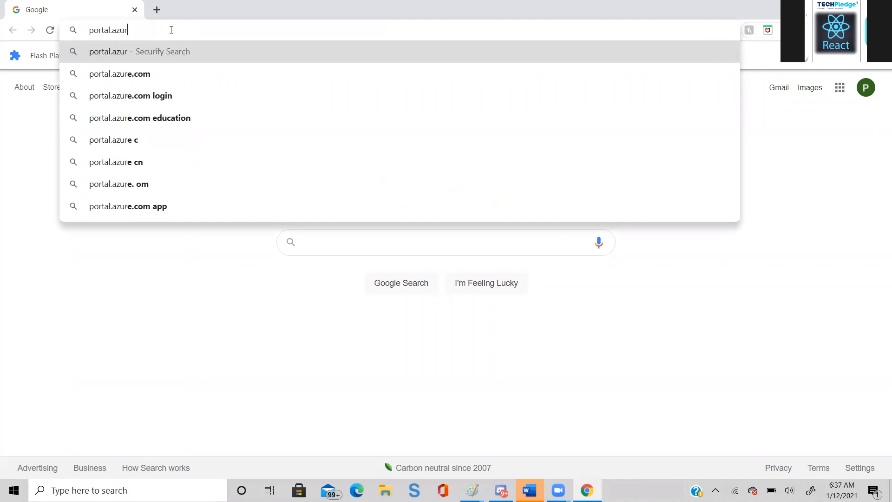
{"action": "type", "text": "com"}
{"action": "key", "text": "Return"}
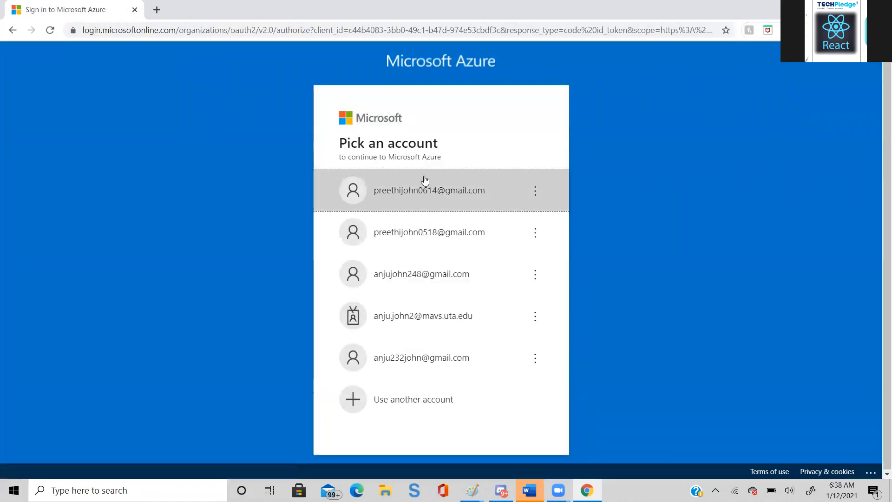
- Choose the first listed account and try to sign in with the account password
{"action": "left_click", "coordinate": [422, 188]}
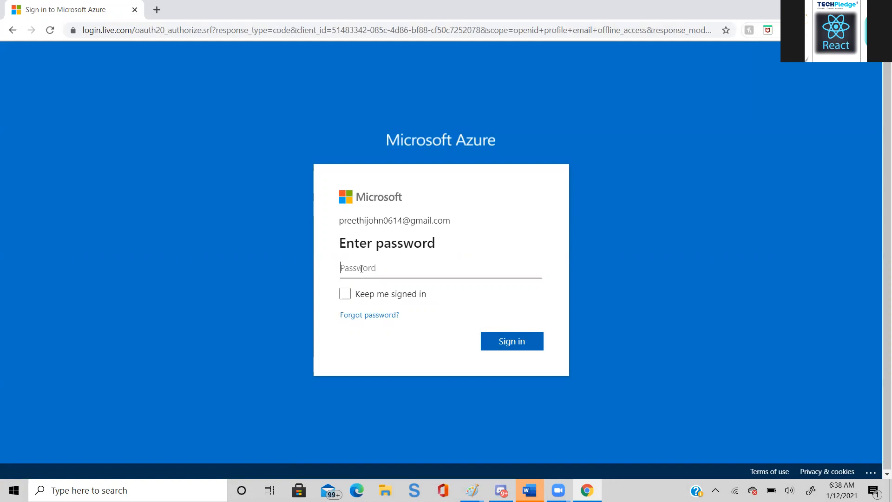
{"action": "type", "text": "•••••••••••"}
{"action": "key", "text": "Return"}
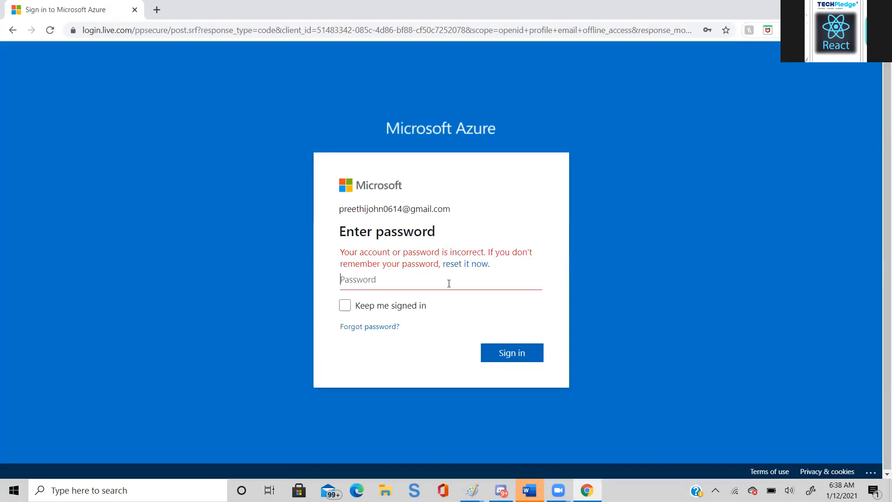
- Enter the account password again and sign in to Microsoft Azure
{"action": "type", "text": "***********"}
{"action": "key", "text": "Return"}
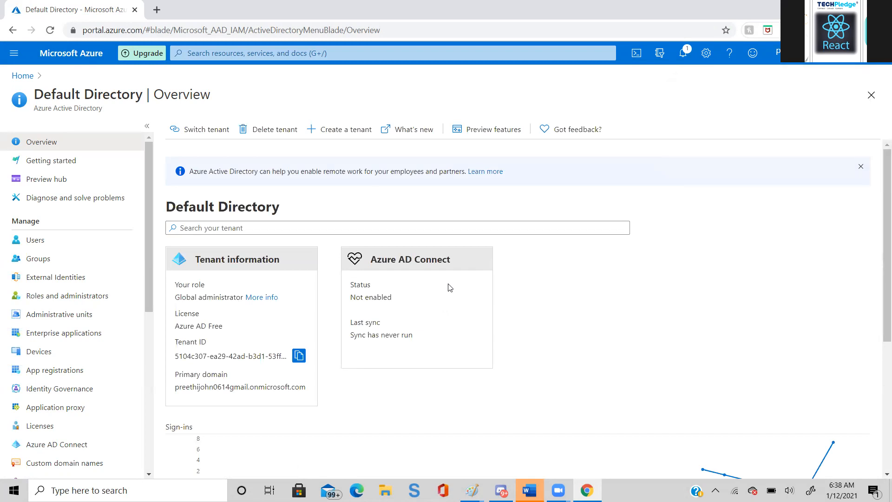
- Search the portal for "virtual machines" and open the Virtual machines service
{"action": "left_click", "coordinate": [303, 54]}
{"action": "type", "text": "viru"}
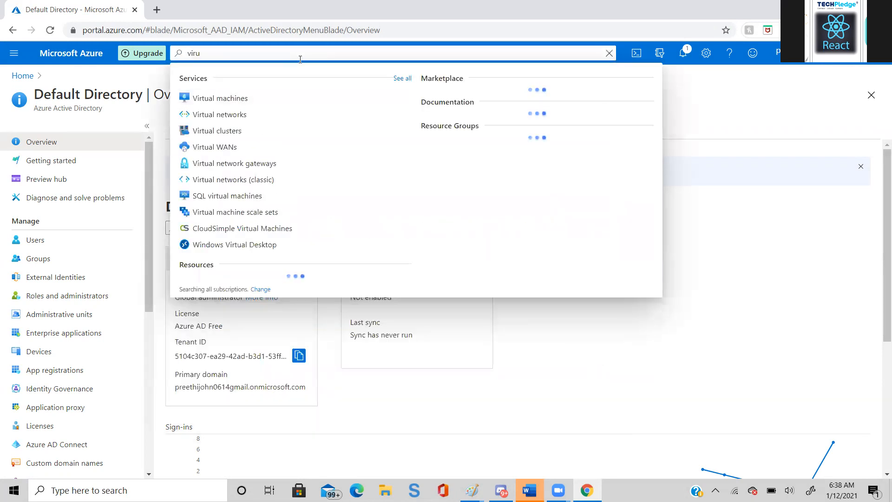
{"action": "key", "text": "BackSpace"}
{"action": "type", "text": "tual"}
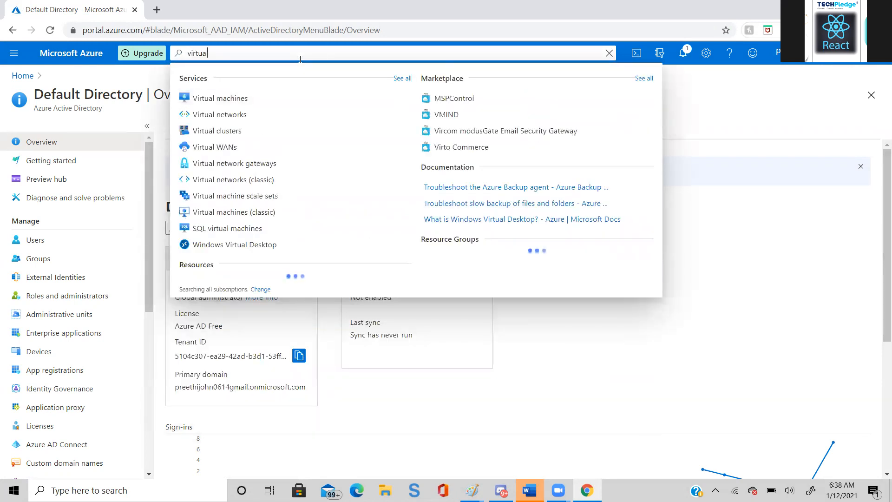
{"action": "type", "text": " machines"}
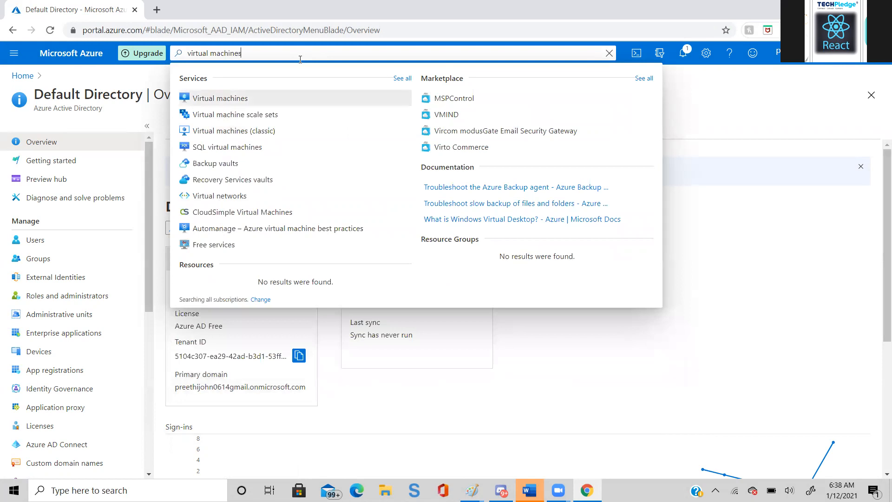
{"action": "key", "text": "Return"}
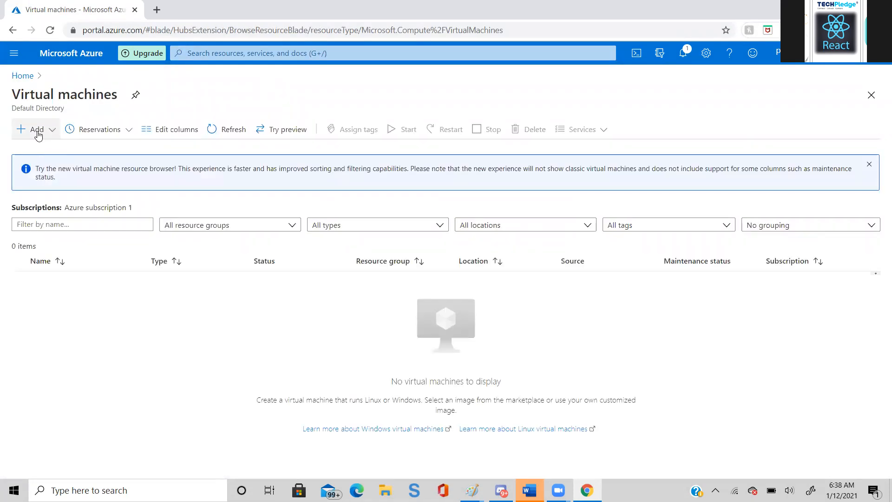
- Start creating a new virtual machine and assign it to the last existing resource group in the list
{"action": "left_click", "coordinate": [37, 131]}
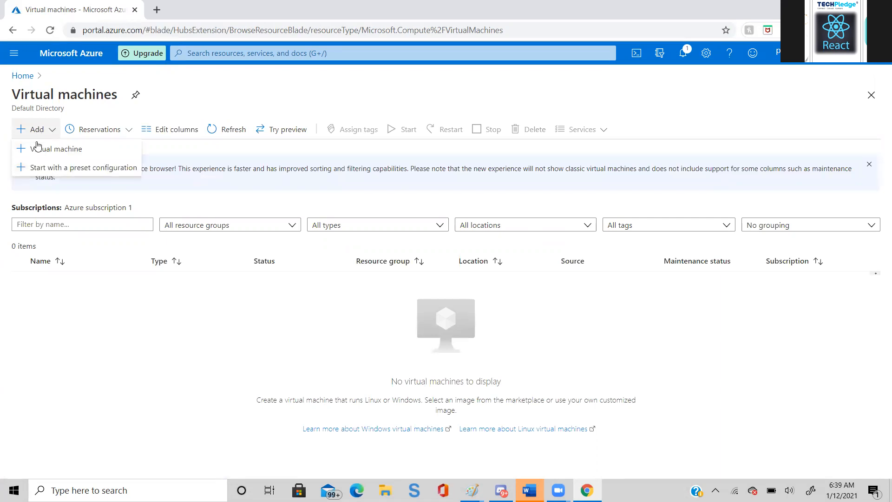
{"action": "left_click", "coordinate": [38, 149]}
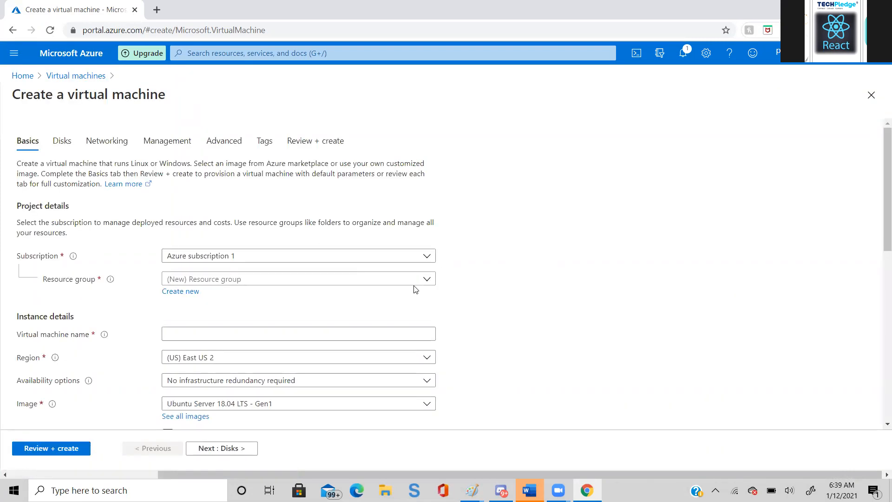
{"action": "left_click", "coordinate": [427, 279]}
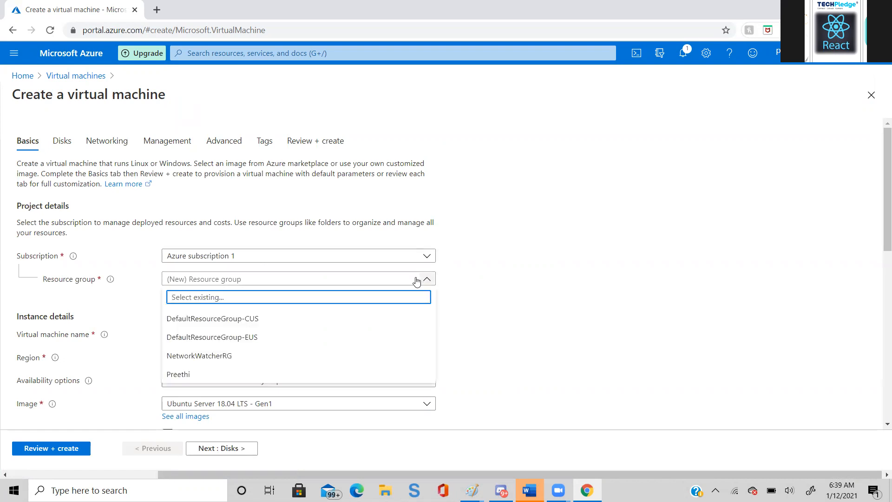
{"action": "left_click", "coordinate": [268, 381]}
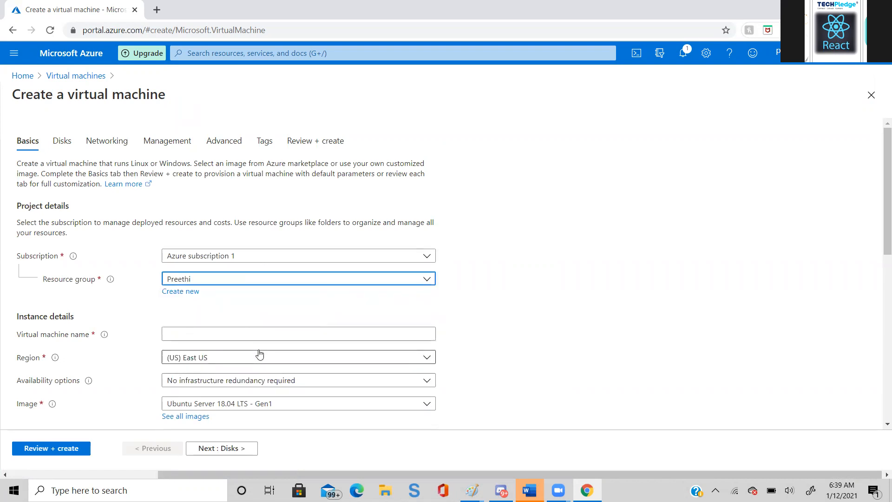
- Name the virtual machine VM02
{"action": "left_click", "coordinate": [247, 336]}
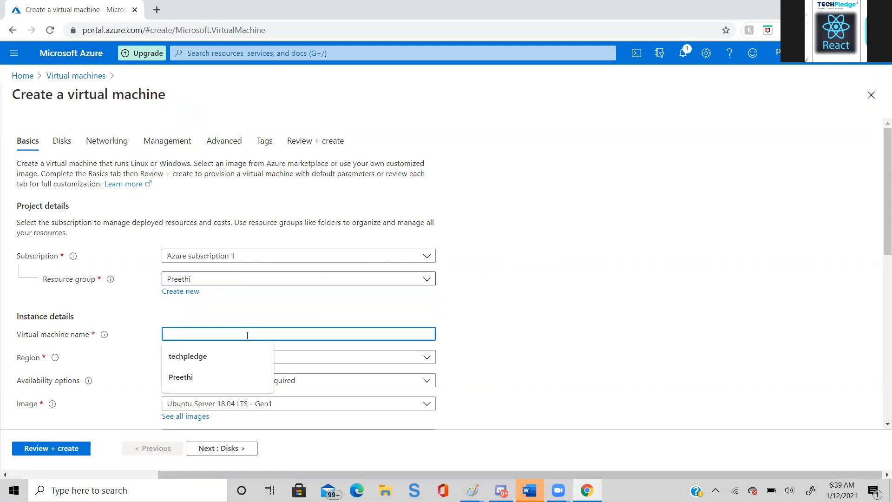
{"action": "left_click", "coordinate": [234, 313]}
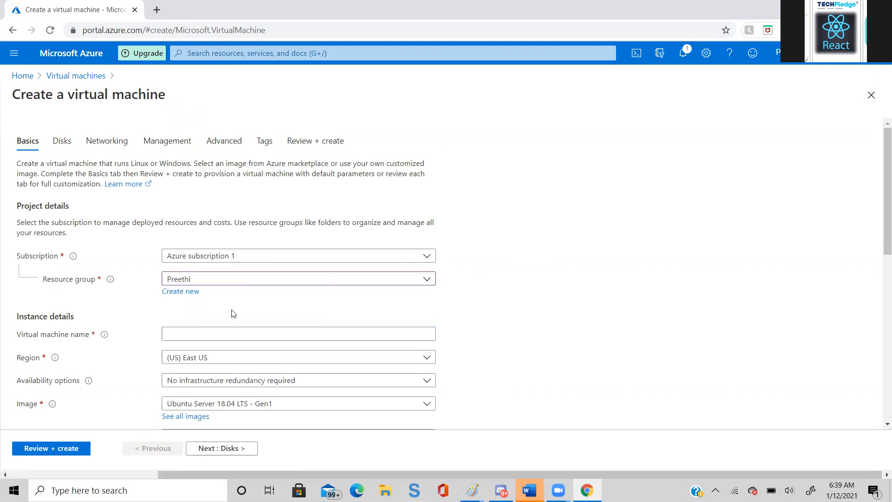
{"action": "left_click", "coordinate": [179, 337]}
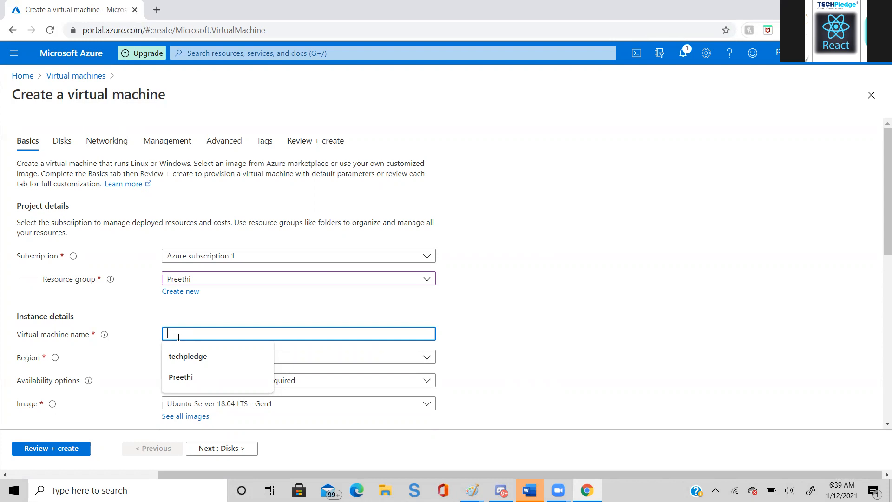
{"action": "type", "text": "VM"}
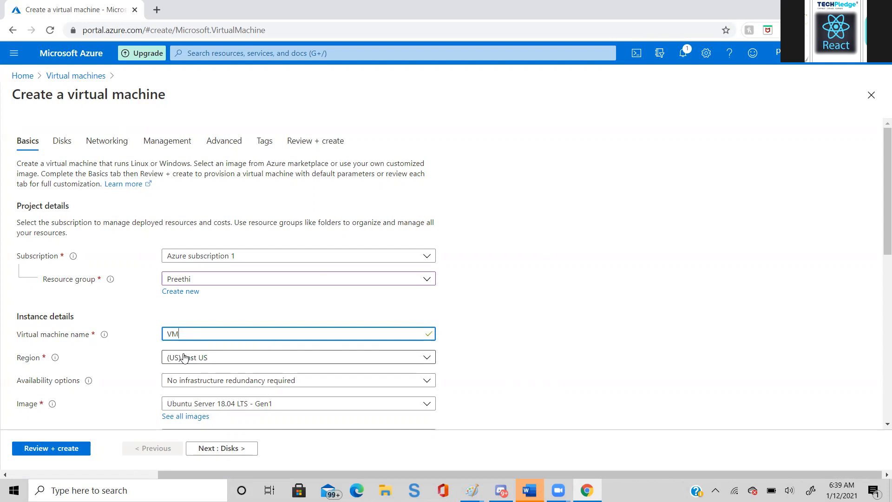
{"action": "type", "text": "02"}
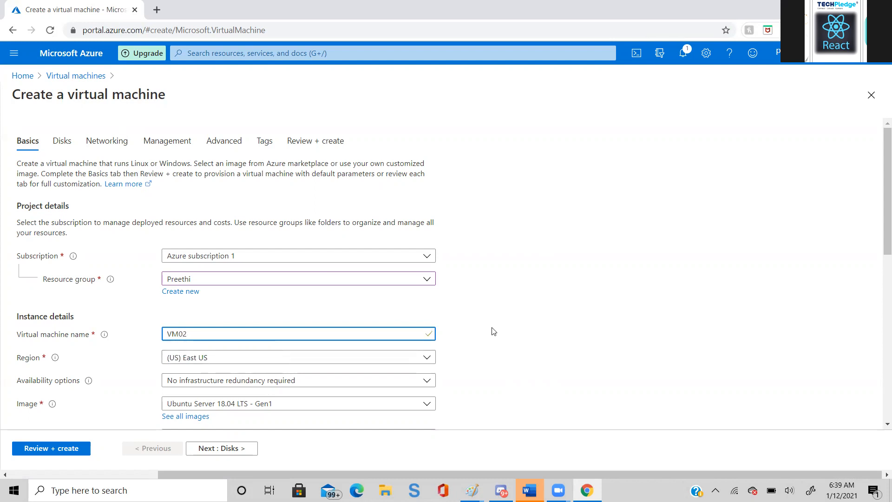
- Set the virtual machine size to Standard_B1ms and change it back to Standard_D2s_v3
{"action": "left_click", "coordinate": [878, 425]}
{"action": "scroll", "coordinate": [879, 425], "scroll_direction": "down", "scroll_amount": 2}
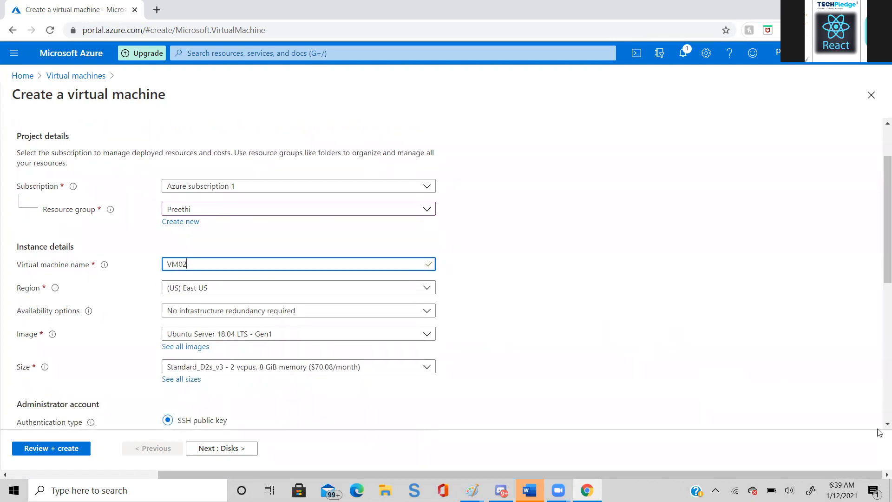
{"action": "scroll", "coordinate": [879, 432], "scroll_direction": "down", "scroll_amount": 1}
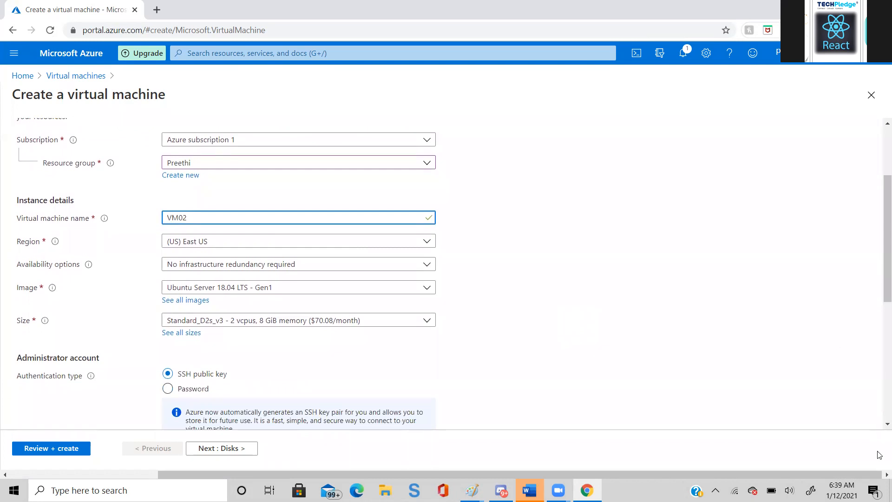
{"action": "scroll", "coordinate": [879, 427], "scroll_direction": "down", "scroll_amount": 1}
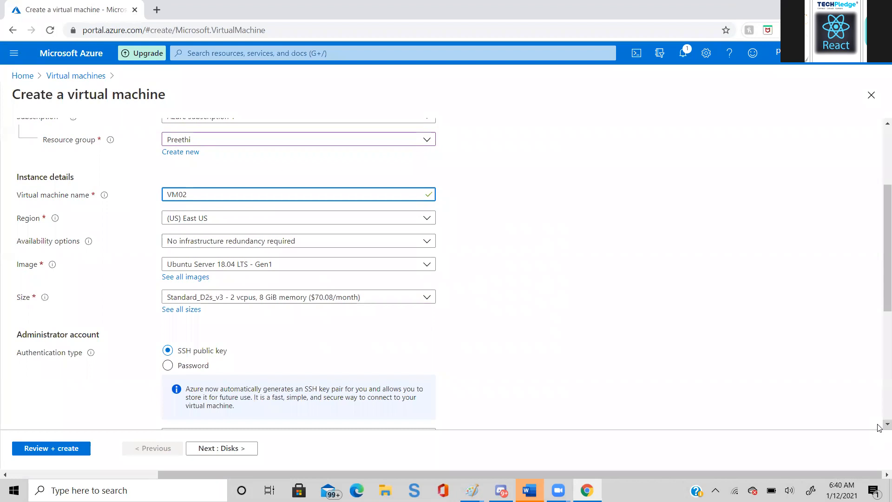
{"action": "scroll", "coordinate": [878, 427], "scroll_direction": "down", "scroll_amount": 1}
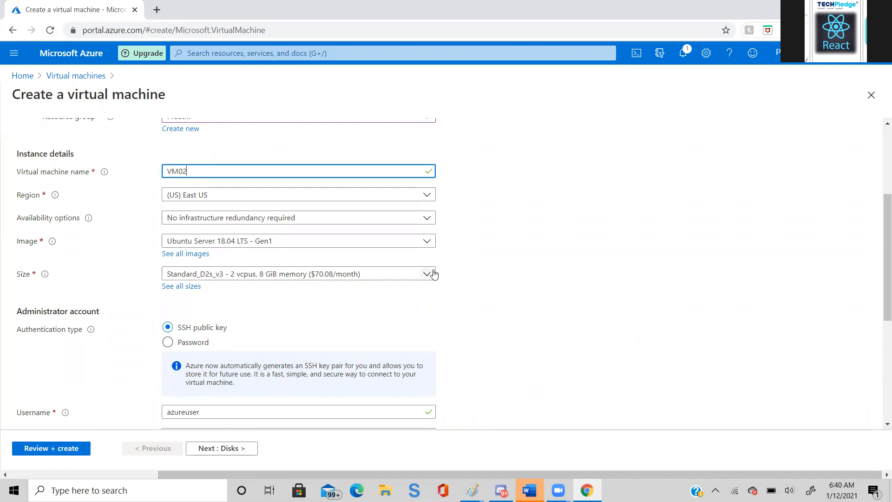
{"action": "left_click", "coordinate": [434, 275]}
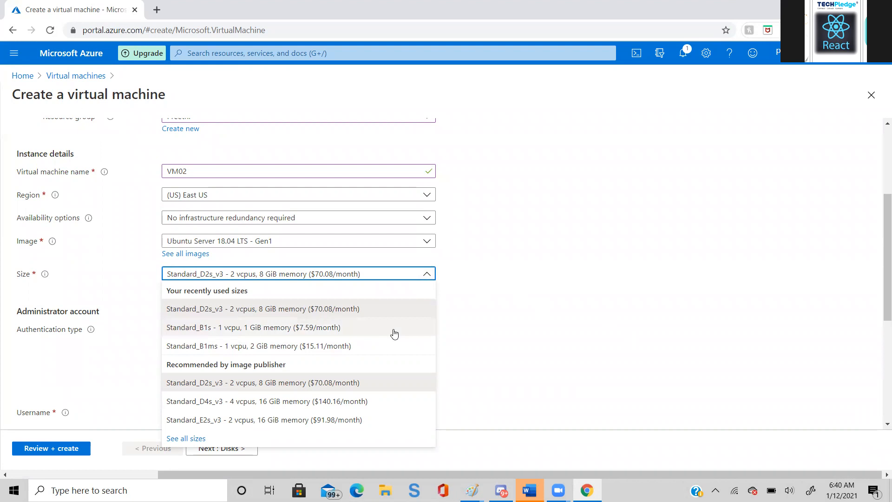
{"action": "left_click", "coordinate": [390, 352]}
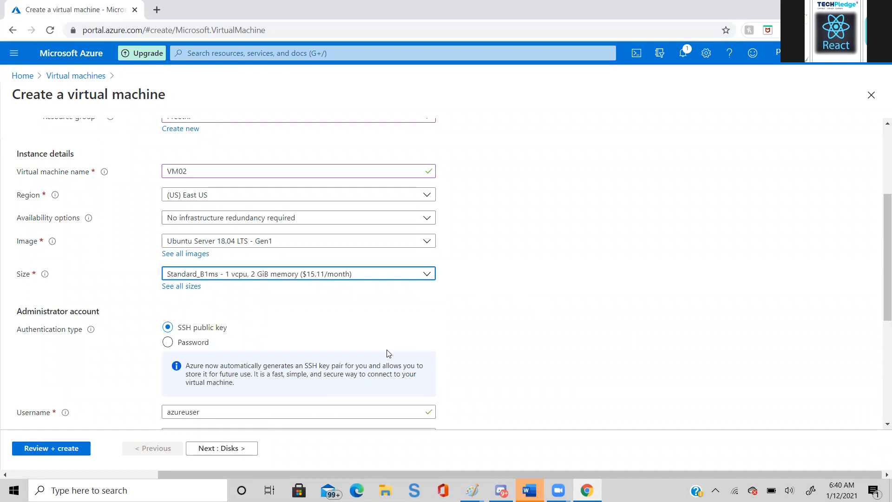
{"action": "left_click", "coordinate": [425, 273]}
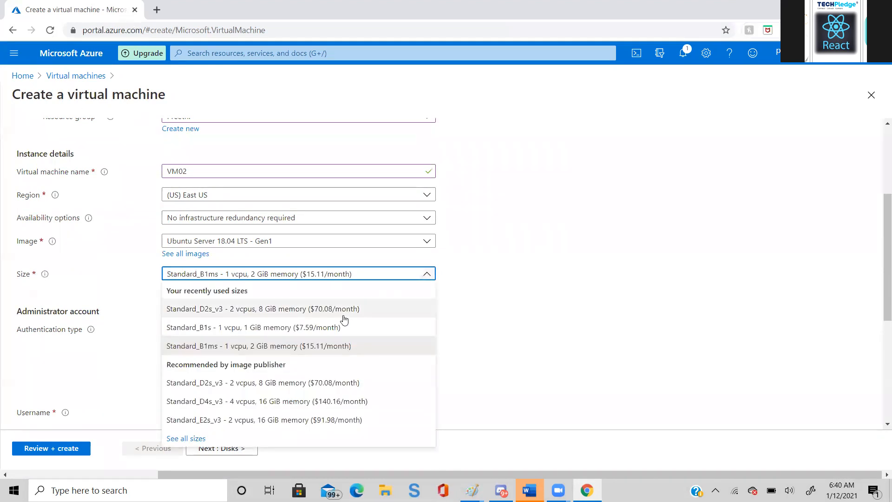
{"action": "left_click", "coordinate": [343, 312]}
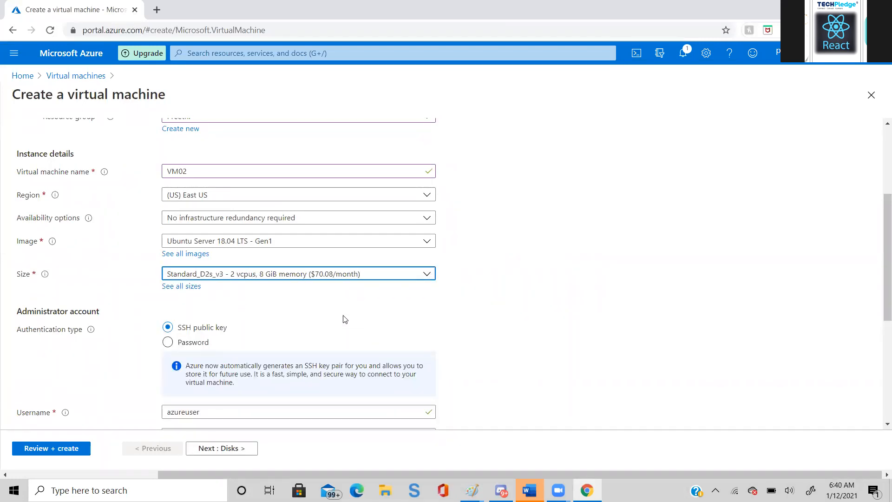
- Advance through the Disks, Networking, Management and Advanced pages to Tags, keeping their default settings
{"action": "left_click", "coordinate": [202, 449]}
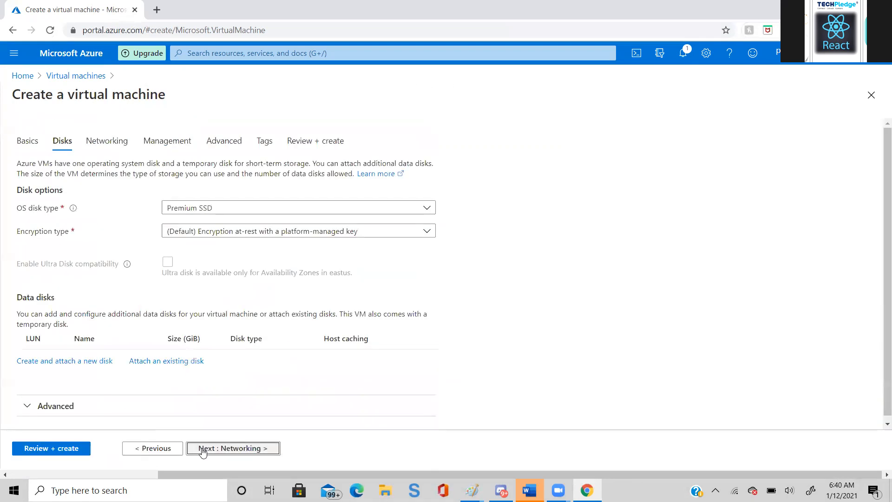
{"action": "left_click", "coordinate": [203, 449]}
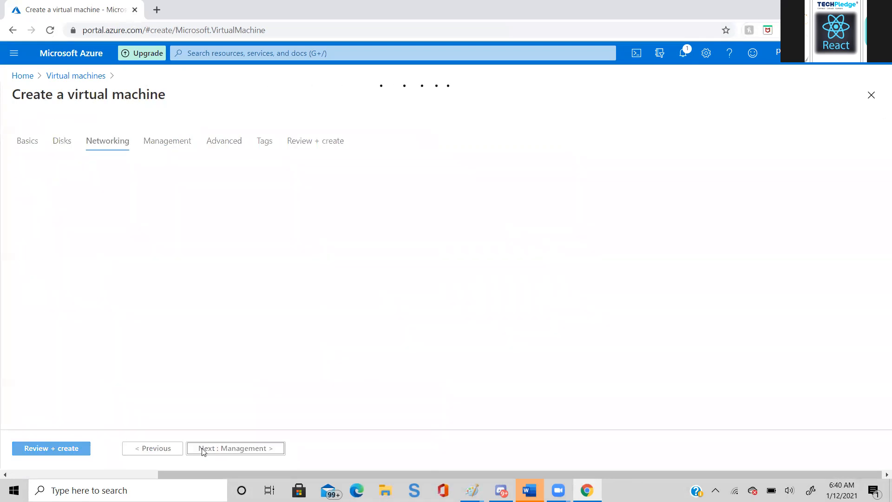
{"action": "left_click", "coordinate": [202, 449]}
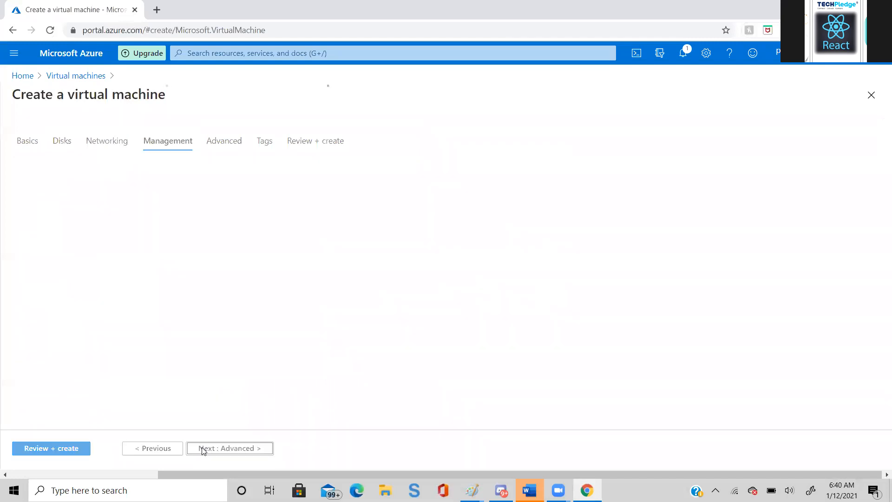
{"action": "left_click", "coordinate": [203, 449]}
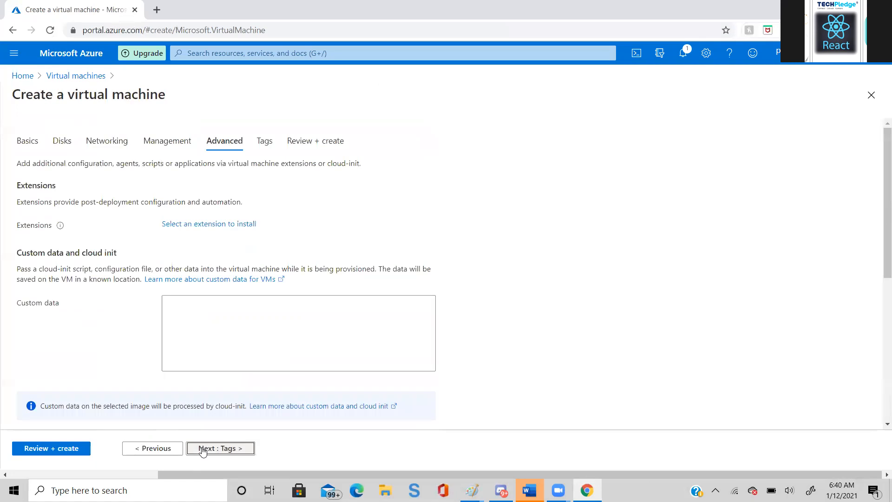
{"action": "left_click", "coordinate": [202, 449]}
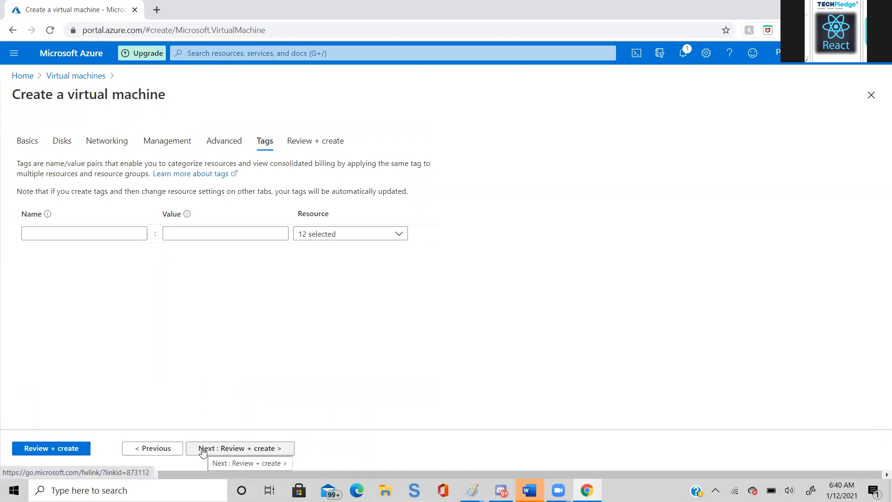
- Add a tag named country with the value usa to the virtual machine
{"action": "left_click", "coordinate": [59, 236]}
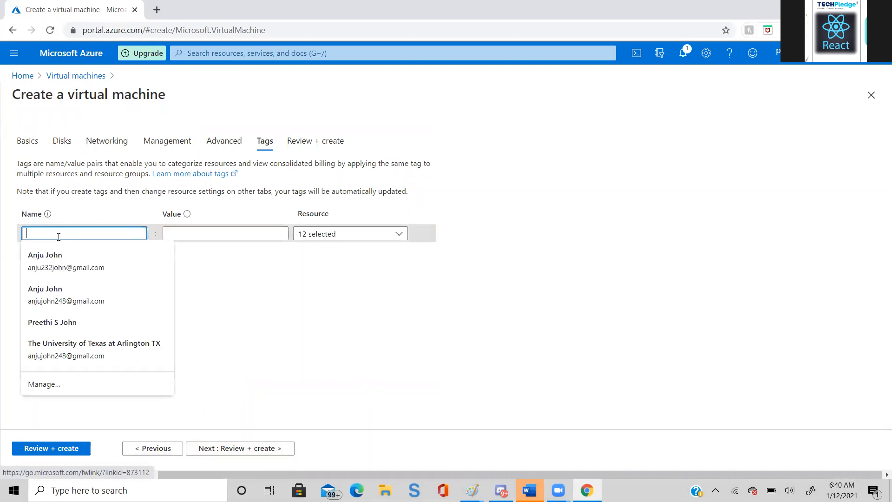
{"action": "type", "text": "country"}
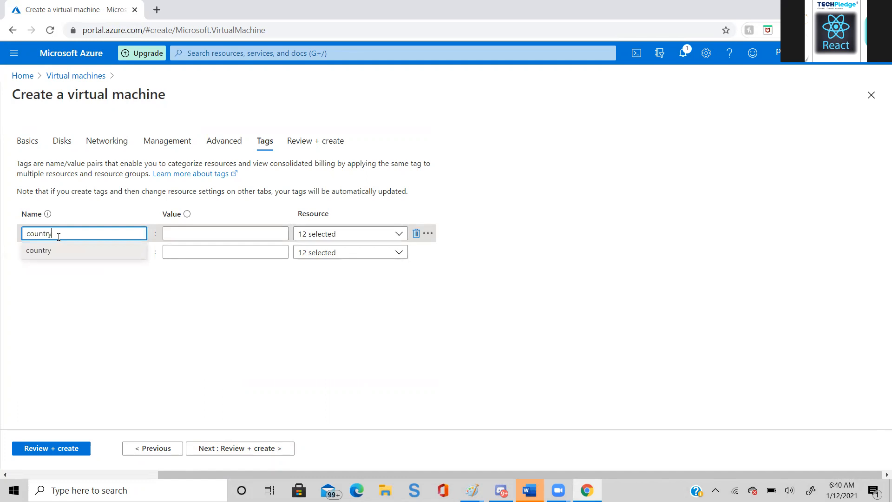
{"action": "key", "text": "Tab"}
{"action": "type", "text": "usa"}
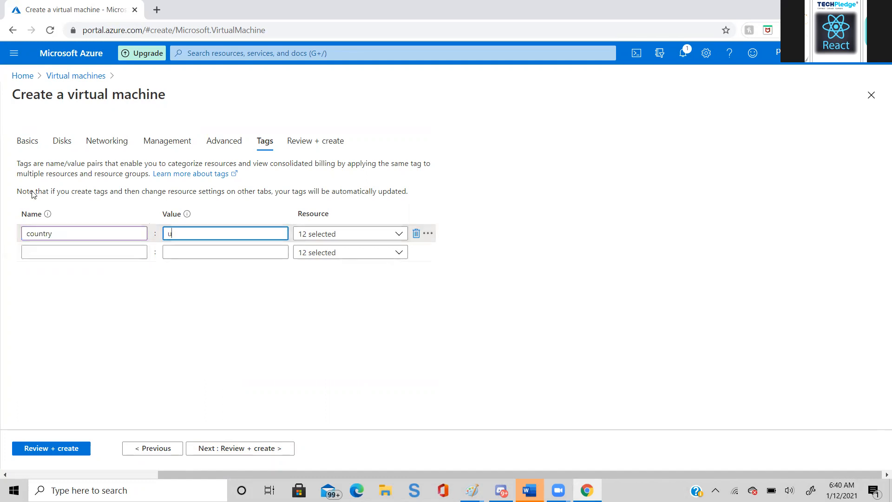
{"action": "left_click", "coordinate": [284, 304]}
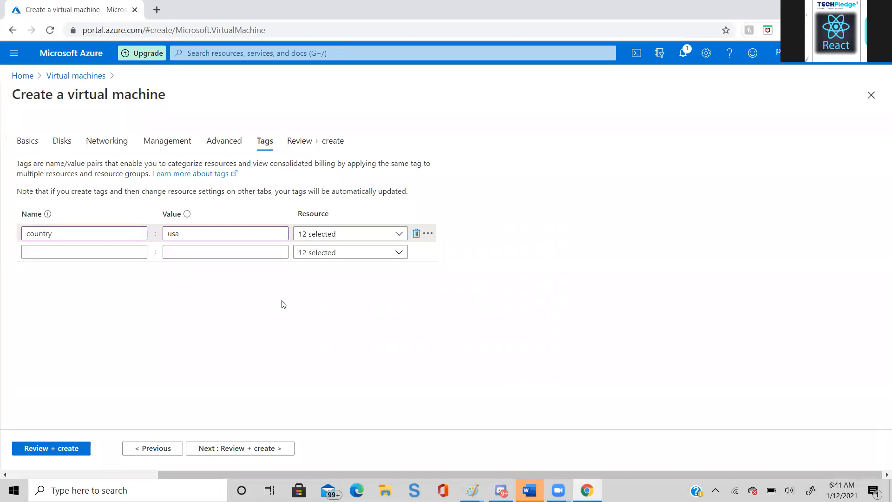
- Change the value of the country tag to India
{"action": "left_click", "coordinate": [182, 240]}
{"action": "key", "text": "BackSpace"}
{"action": "key", "text": "BackSpace"}
{"action": "key", "text": "BackSpace"}
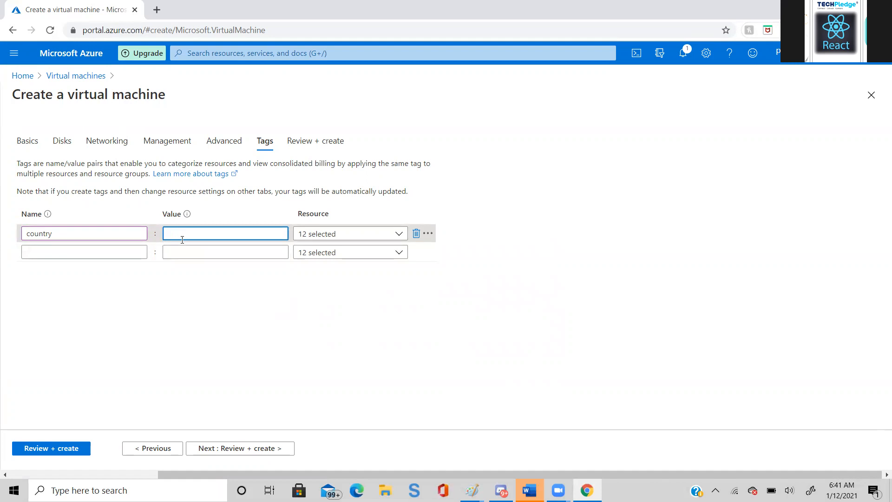
{"action": "type", "text": "India"}
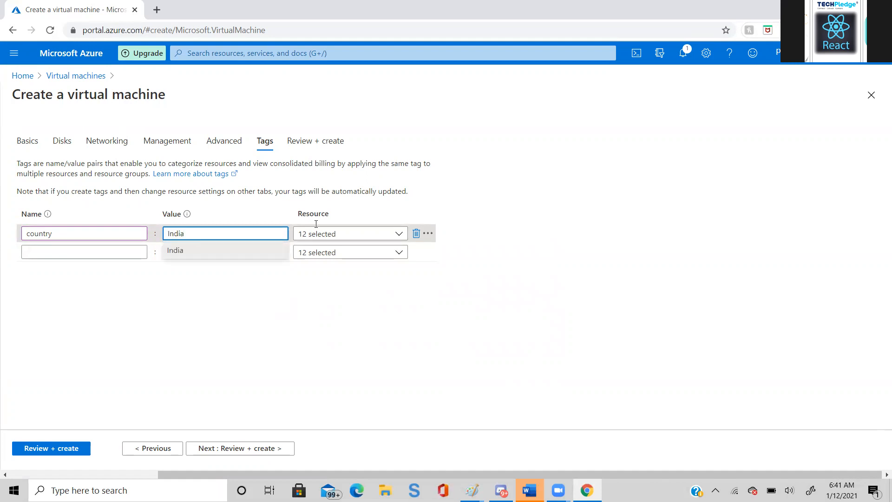
{"action": "left_click", "coordinate": [384, 298]}
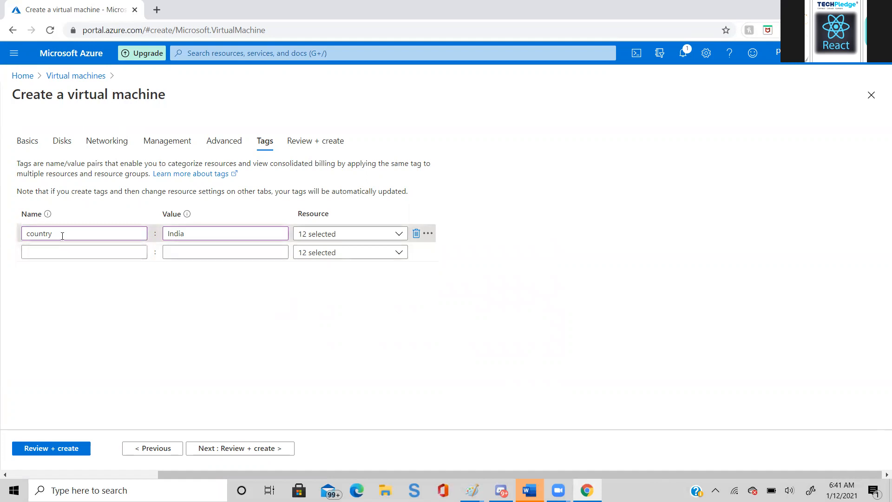
- Re-enter country as the tag name from the suggestion, keeping the value India, and validate the virtual machine configuration
{"action": "left_click_drag", "start_coordinate": [63, 236], "coordinate": [5, 295]}
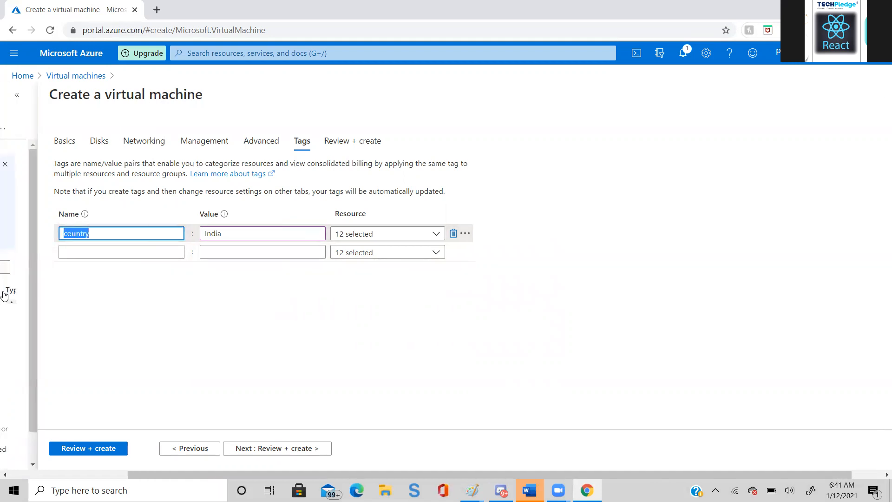
{"action": "key", "text": "BackSpace"}
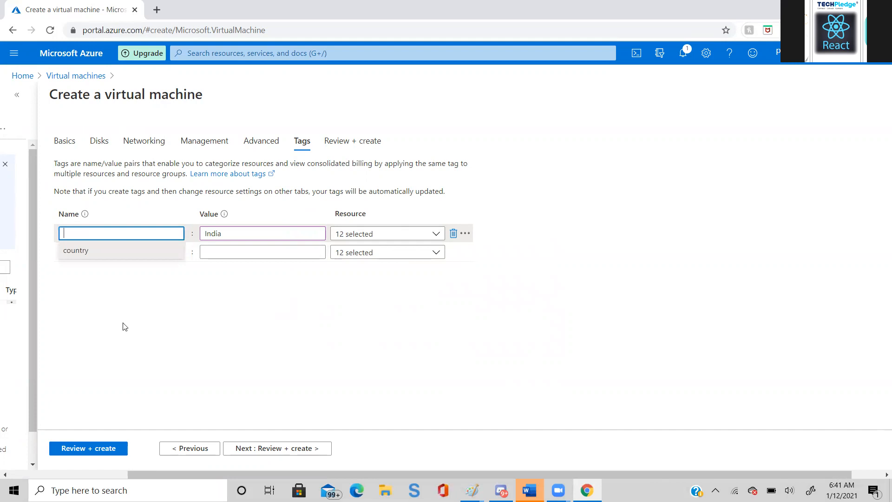
{"action": "left_click", "coordinate": [126, 245]}
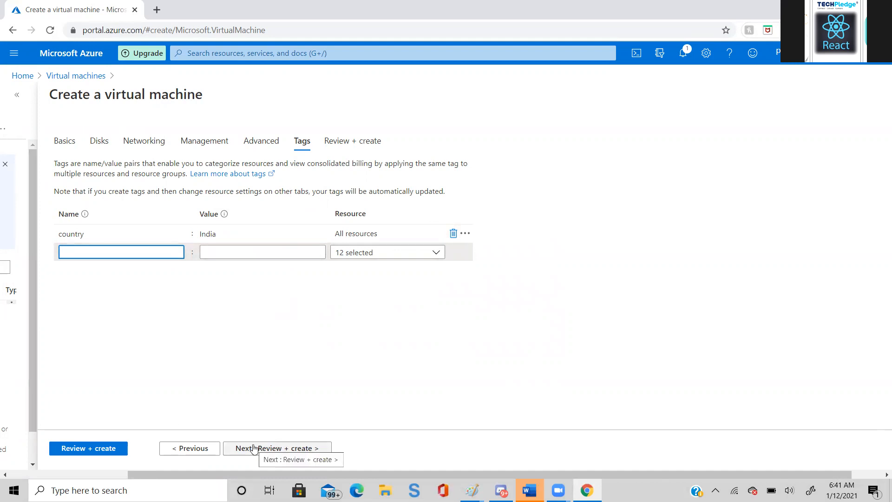
{"action": "left_click", "coordinate": [105, 448]}
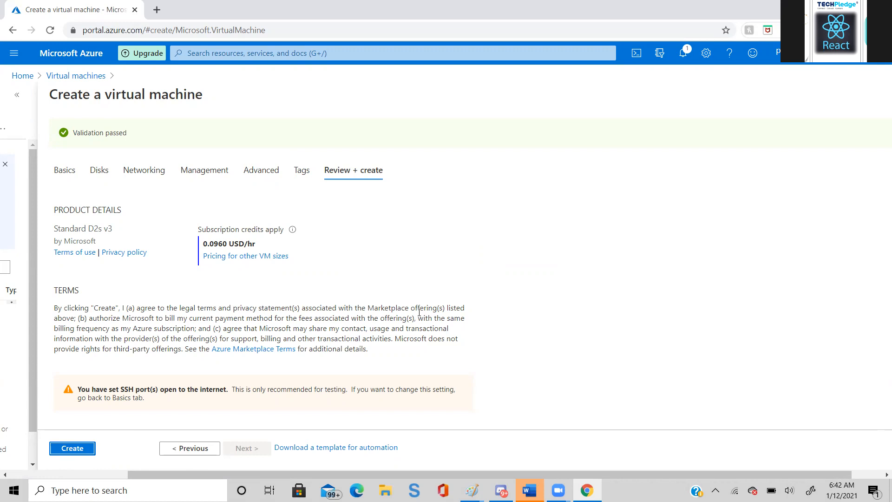
- Search the portal for policy, open the Policy service and show its assignments
{"action": "left_click", "coordinate": [388, 49]}
{"action": "type", "text": "policy"}
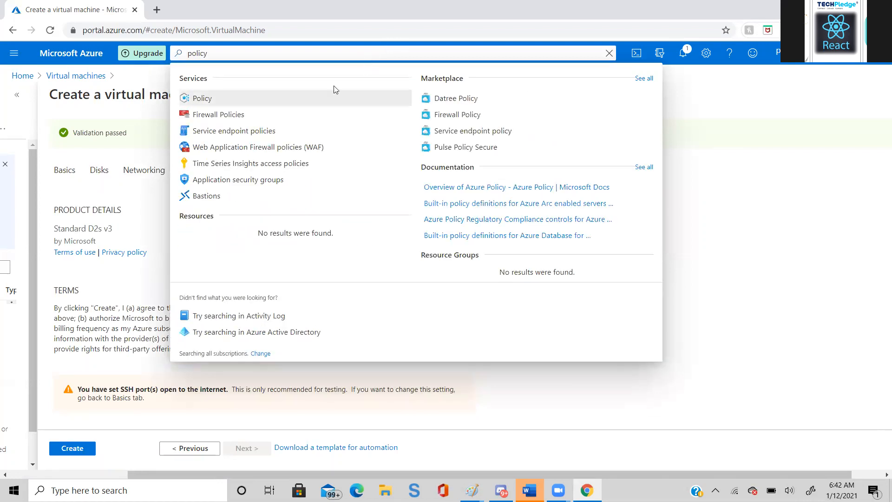
{"action": "left_click", "coordinate": [305, 104]}
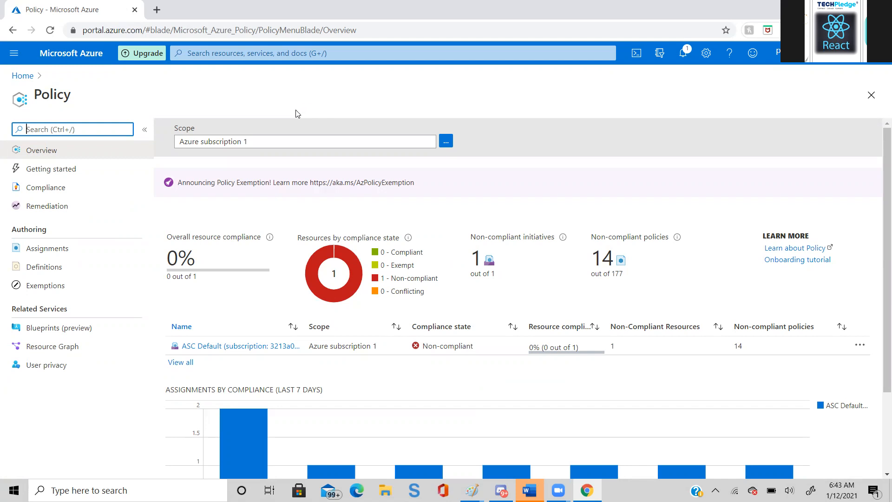
{"action": "left_click", "coordinate": [44, 253]}
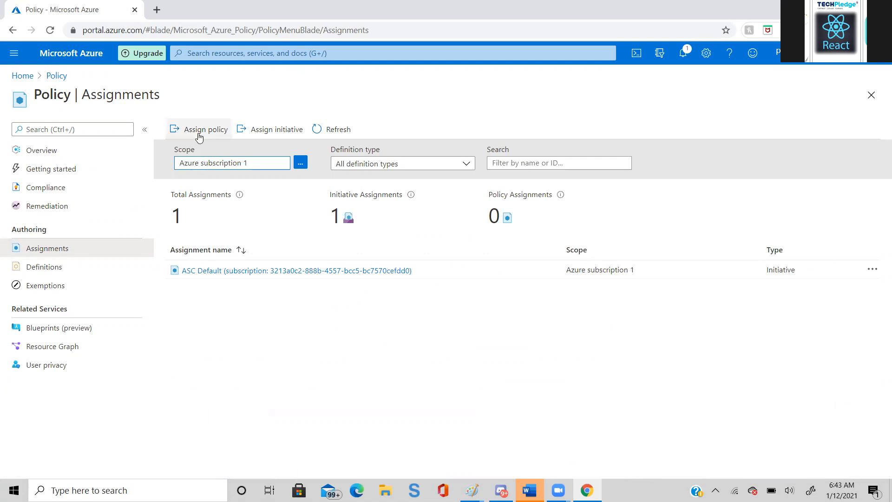
- Start an initiative assignment and set its scope to the person-named resource group under Azure subscription 1
{"action": "left_click", "coordinate": [271, 132]}
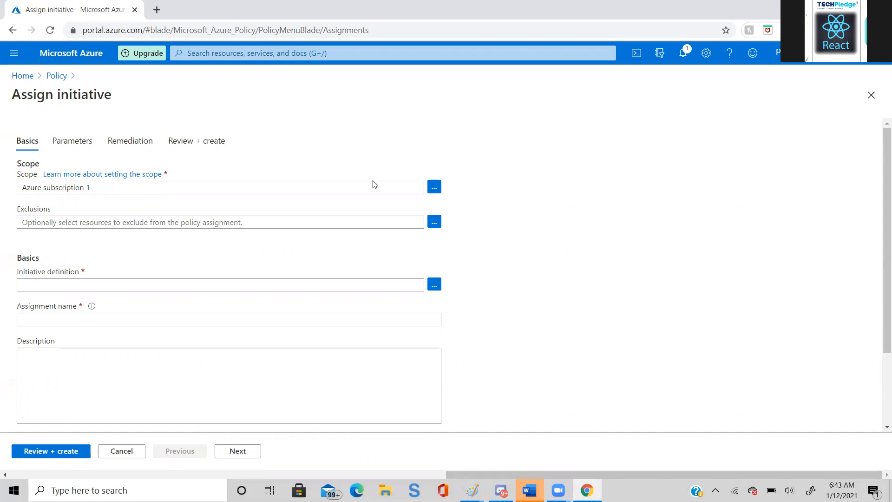
{"action": "left_click", "coordinate": [434, 190]}
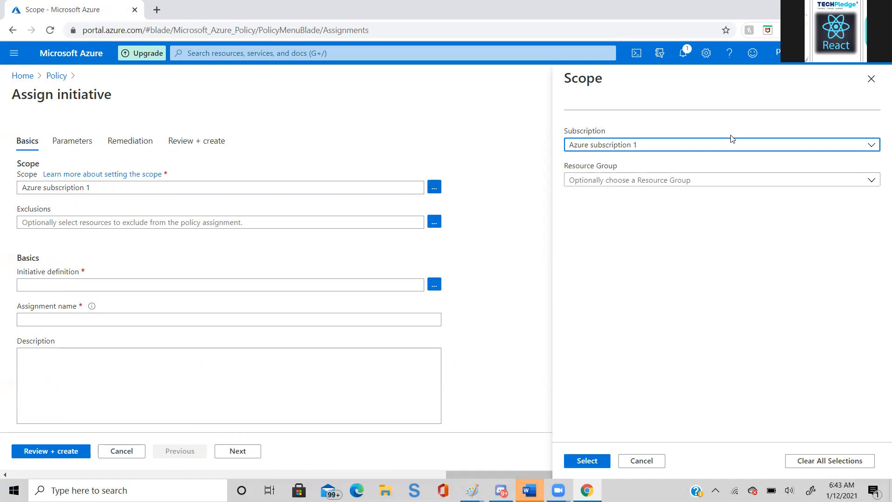
{"action": "left_click", "coordinate": [870, 185]}
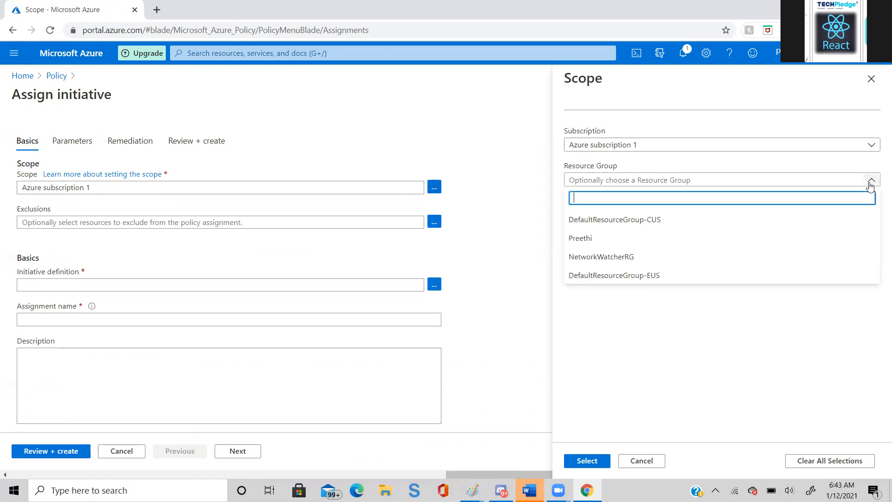
{"action": "left_click", "coordinate": [804, 238]}
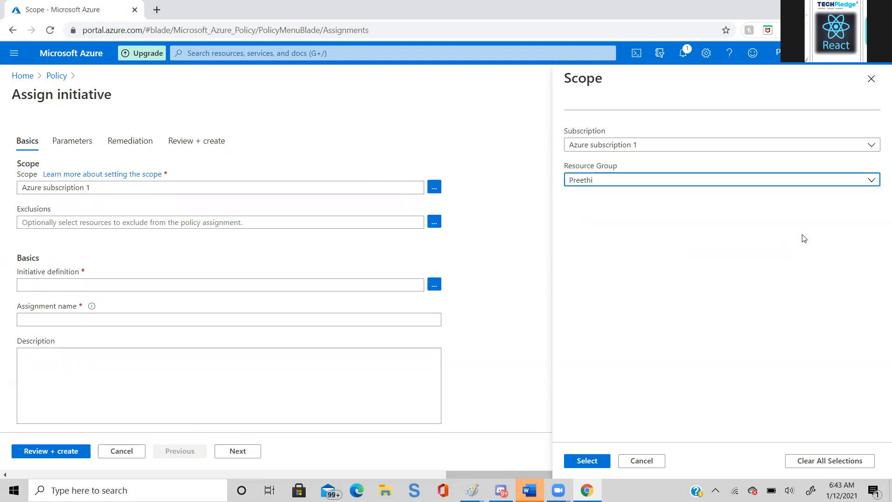
{"action": "left_click", "coordinate": [579, 464]}
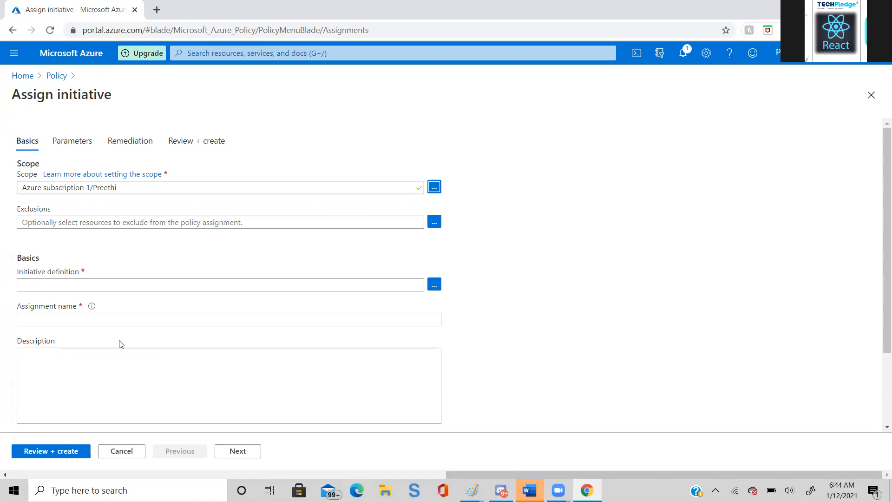
- Search the available initiative definitions for sku and for size
{"action": "left_click", "coordinate": [432, 287]}
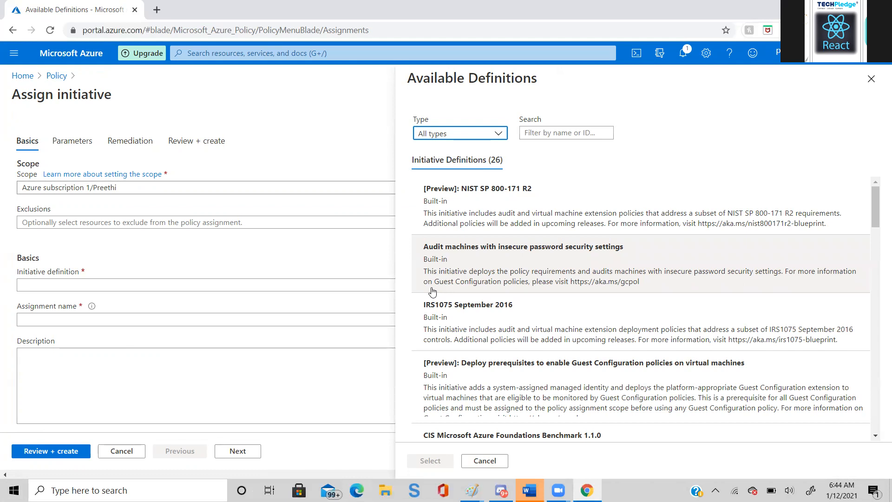
{"action": "left_click", "coordinate": [536, 134]}
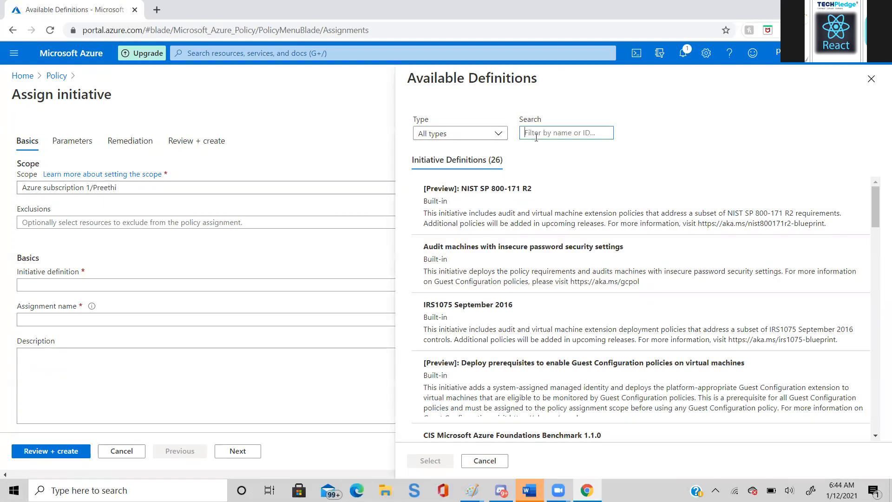
{"action": "type", "text": "sau"}
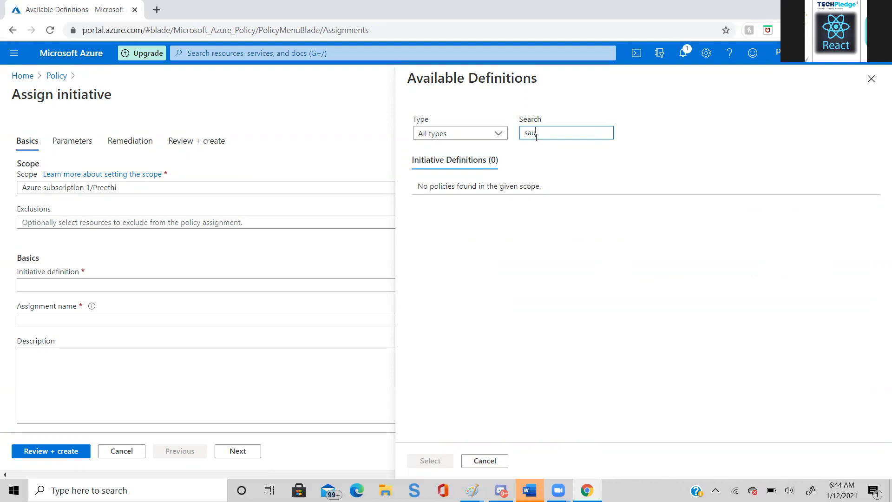
{"action": "key", "text": "BackSpace"}
{"action": "key", "text": "BackSpace"}
{"action": "type", "text": "ku"}
{"action": "key", "text": "BackSpace"}
{"action": "key", "text": "BackSpace"}
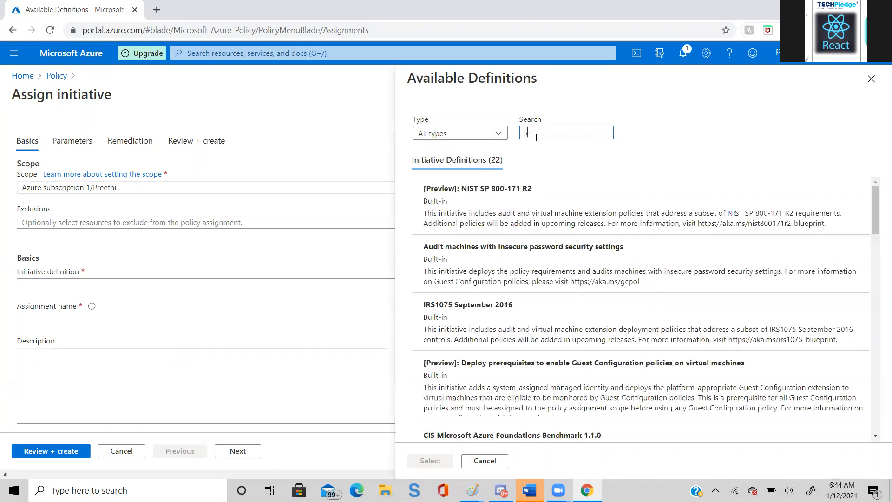
{"action": "type", "text": "i"}
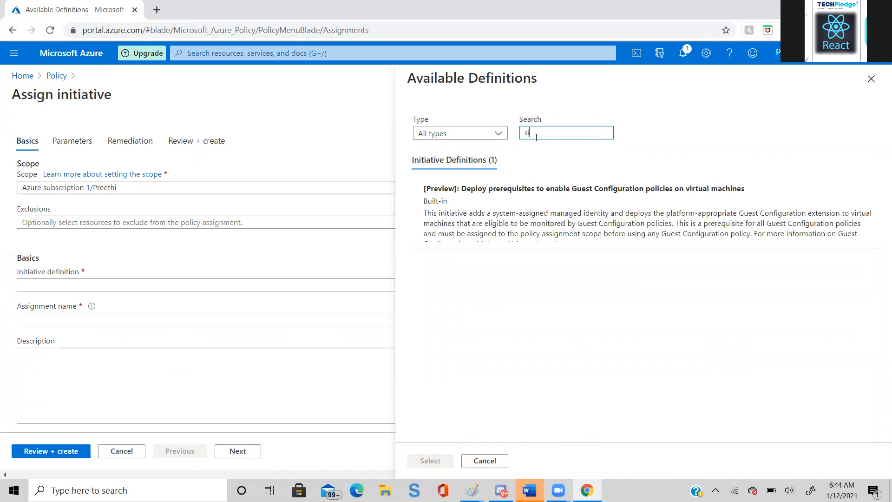
{"action": "type", "text": "tze"}
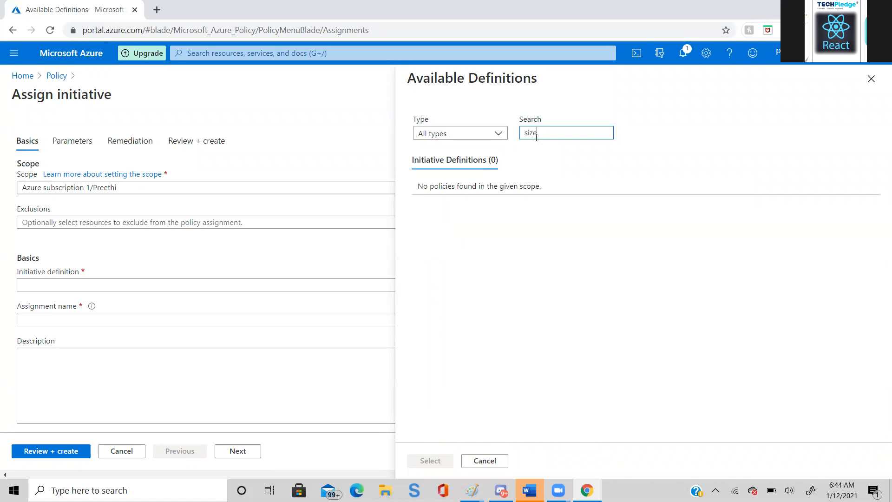
- Search the initiative definitions for virtual machine, close the list and discard the unsaved initiative assignment
{"action": "key", "text": "BackSpace"}
{"action": "key", "text": "BackSpace"}
{"action": "key", "text": "BackSpace"}
{"action": "key", "text": "BackSpace"}
{"action": "type", "text": "v"}
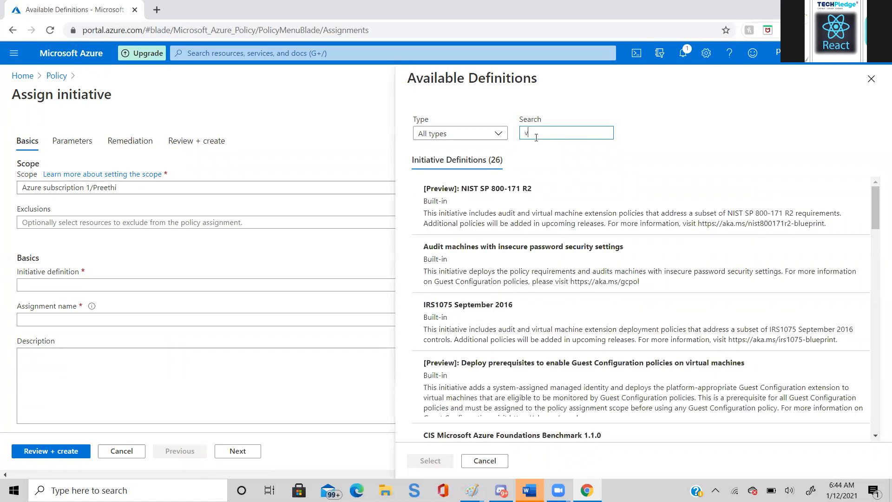
{"action": "type", "text": "irtua"}
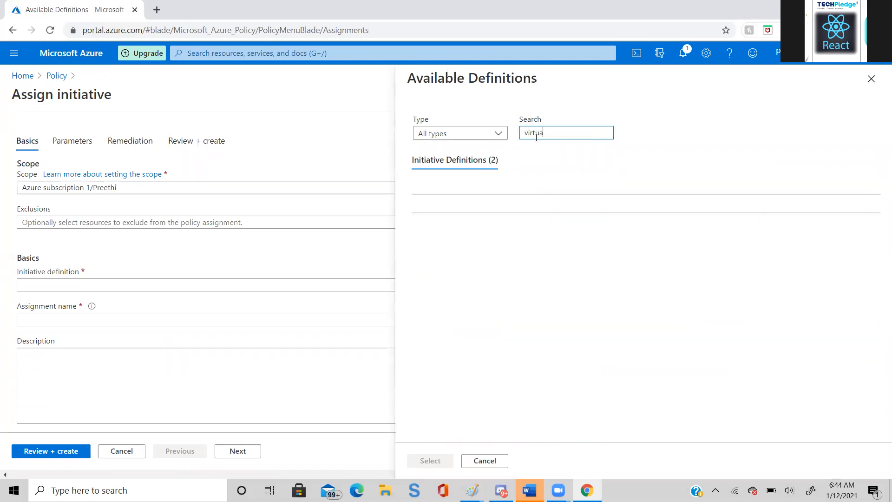
{"action": "type", "text": "l mac"}
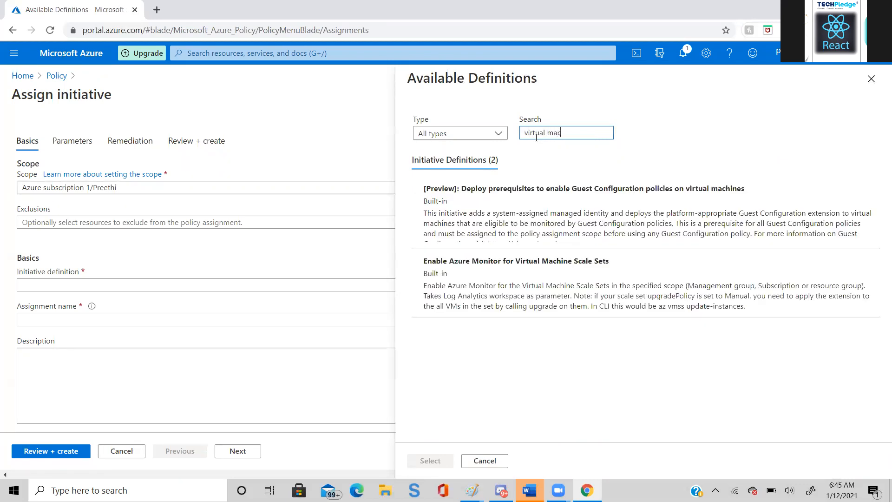
{"action": "type", "text": "j"}
{"action": "key", "text": "BackSpace"}
{"action": "type", "text": "hine"}
{"action": "left_click", "coordinate": [357, 113]}
{"action": "left_click", "coordinate": [871, 79]}
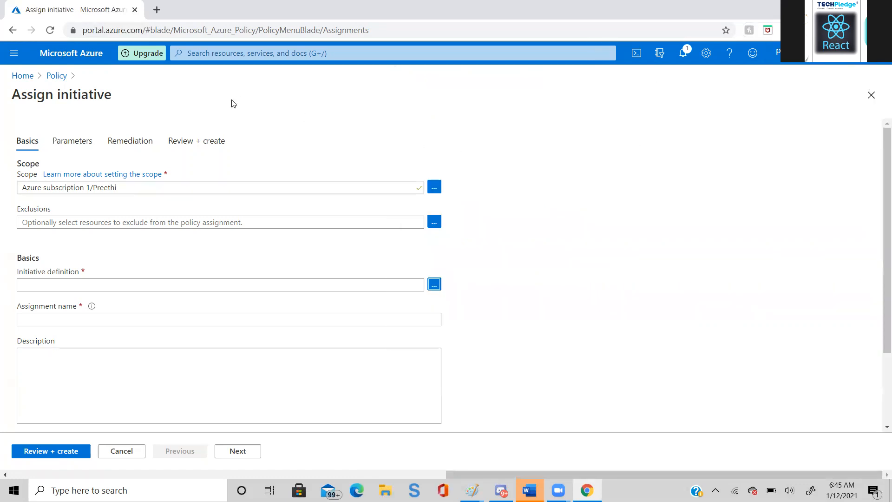
{"action": "left_click", "coordinate": [49, 79]}
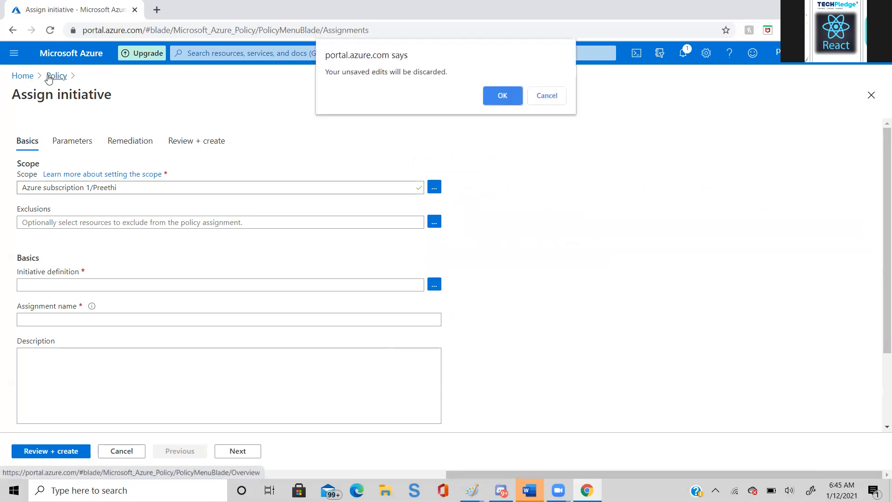
{"action": "left_click", "coordinate": [506, 93]}
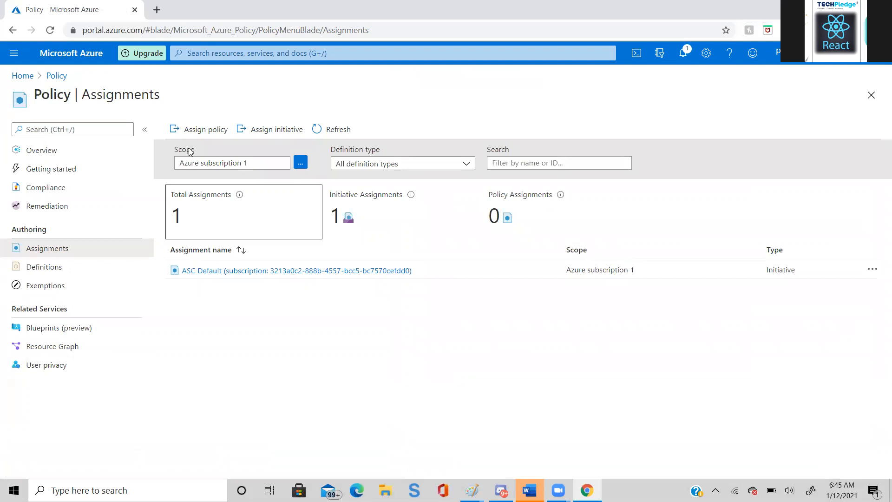
- Start a policy assignment and set its scope to the person-named resource group under Azure subscription 1
{"action": "left_click", "coordinate": [193, 131]}
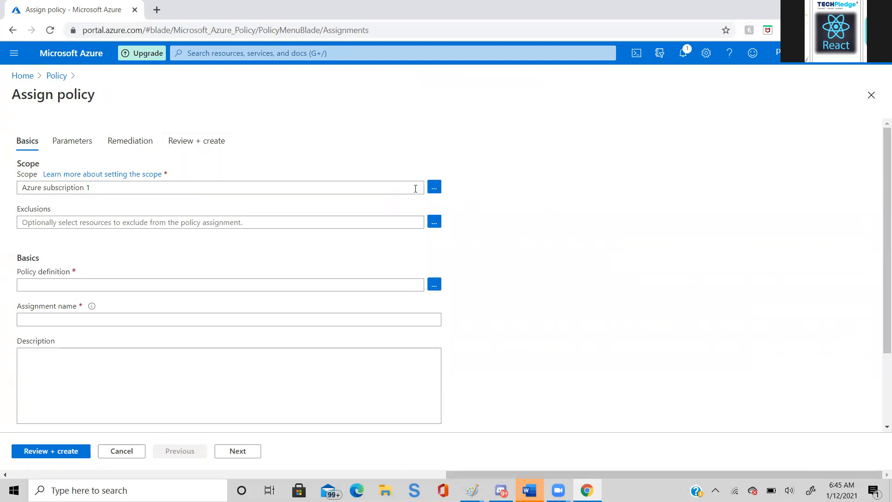
{"action": "left_click", "coordinate": [437, 186]}
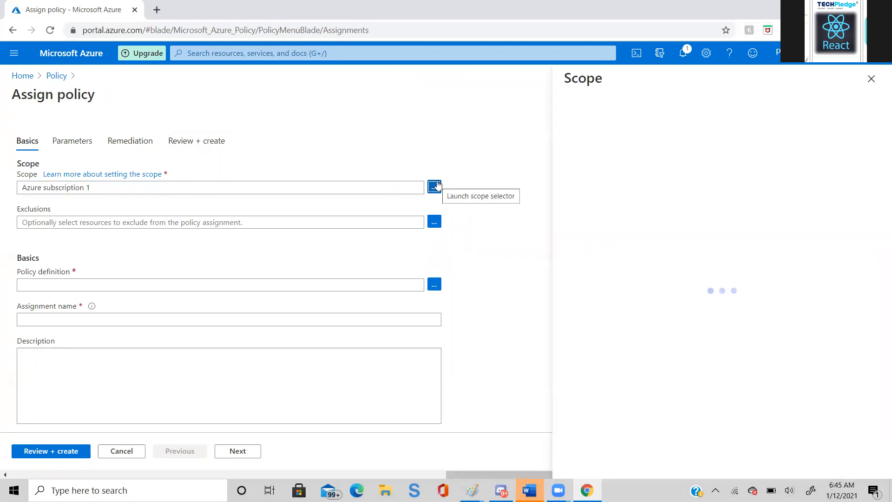
{"action": "left_click", "coordinate": [805, 187]}
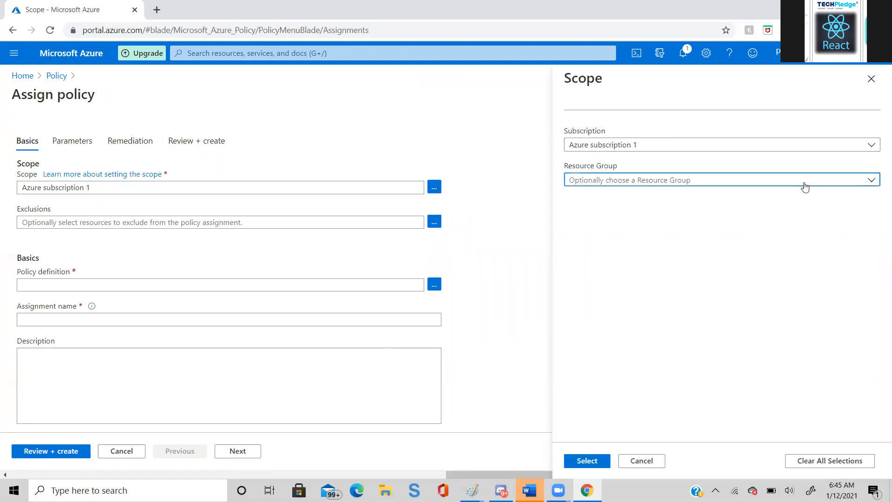
{"action": "left_click", "coordinate": [679, 248]}
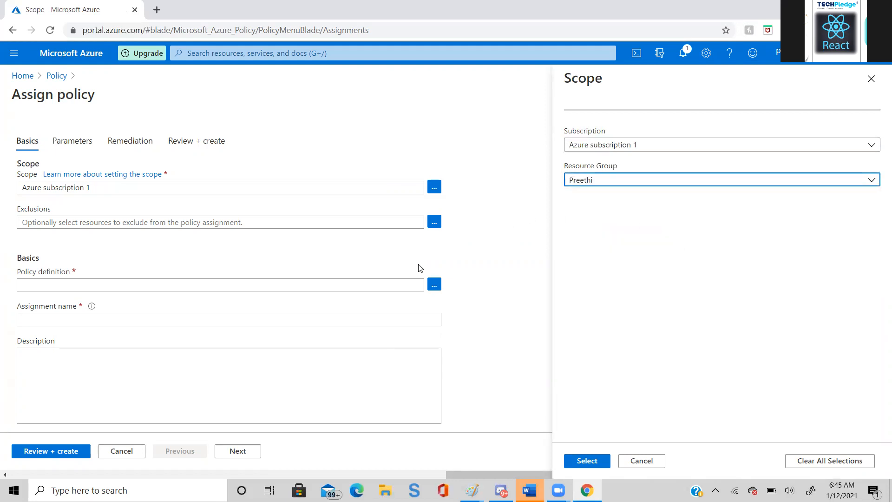
{"action": "left_click", "coordinate": [584, 461]}
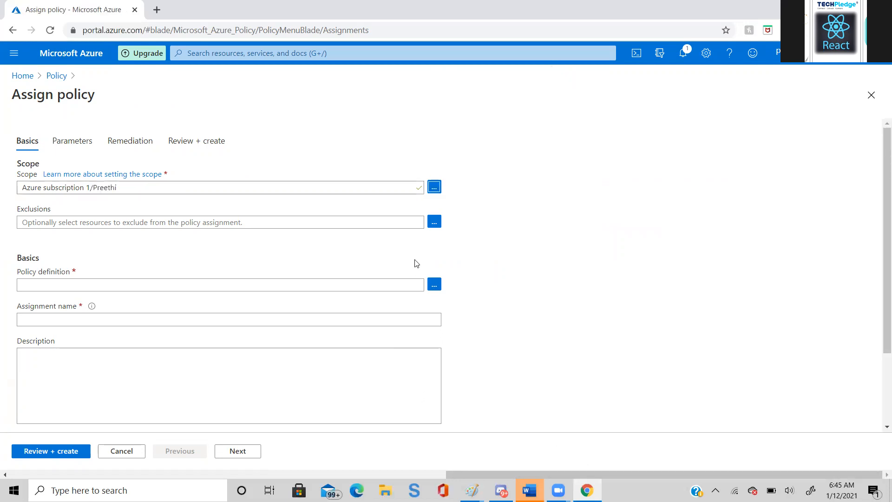
- Search the policy definitions for sku and choose Allowed virtual machine size SKUs as the policy definition
{"action": "left_click", "coordinate": [433, 285]}
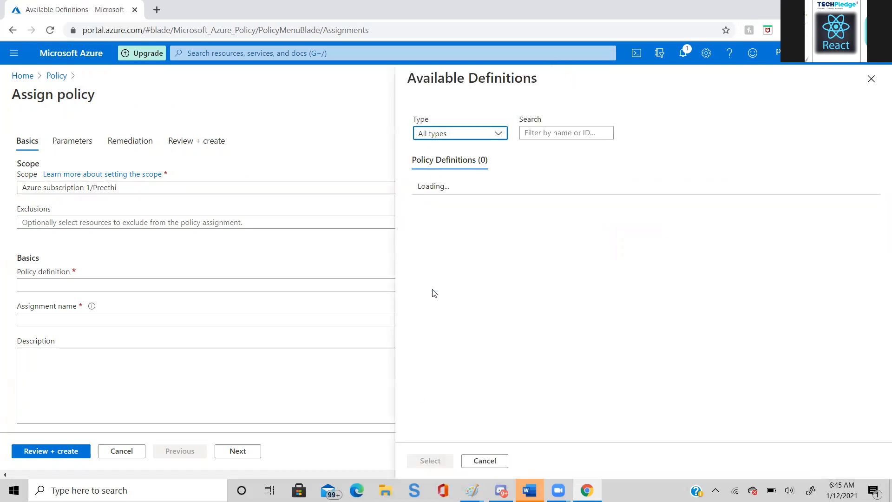
{"action": "left_click", "coordinate": [532, 130]}
{"action": "type", "text": "sku"}
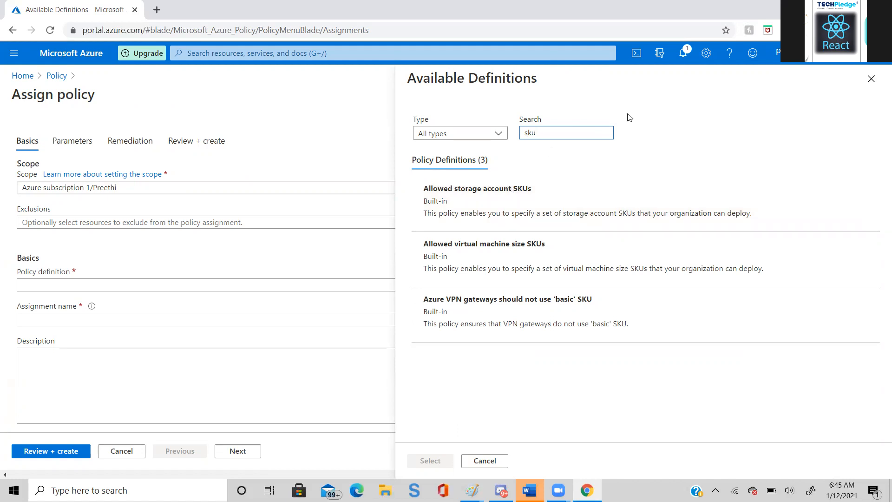
{"action": "left_click", "coordinate": [539, 255]}
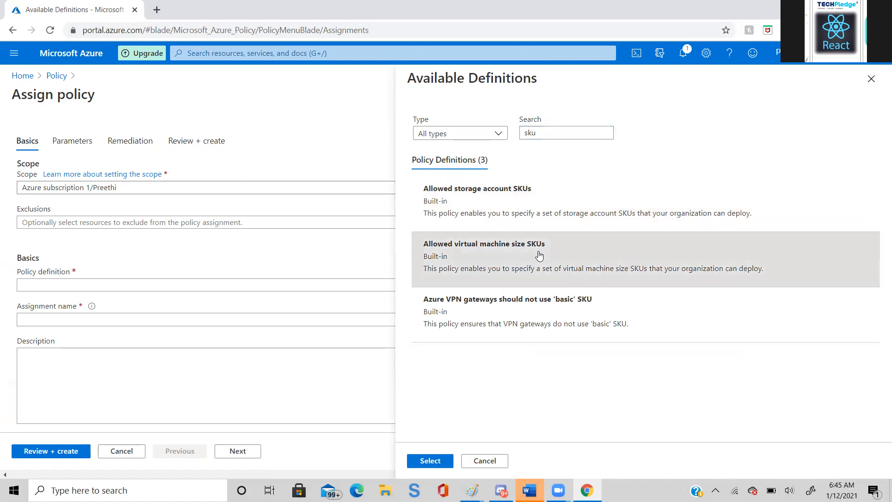
{"action": "left_click", "coordinate": [429, 462]}
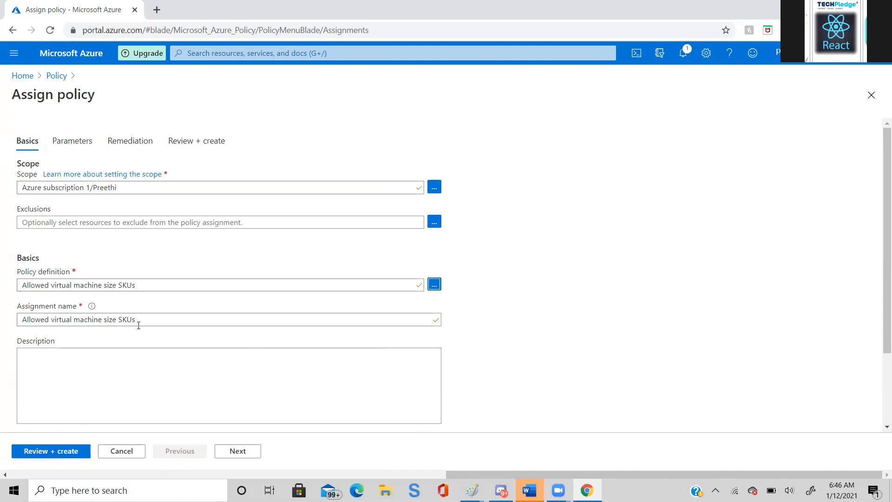
- Rename the policy assignment to the person's first name followed by Originazation Policy and proceed to its parameters
{"action": "left_click_drag", "start_coordinate": [138, 321], "coordinate": [1, 336]}
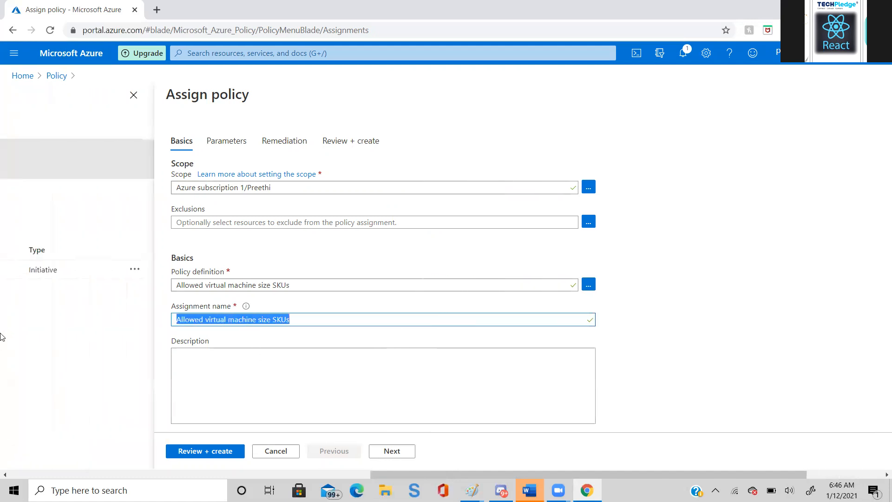
{"action": "key", "text": "BackSpace"}
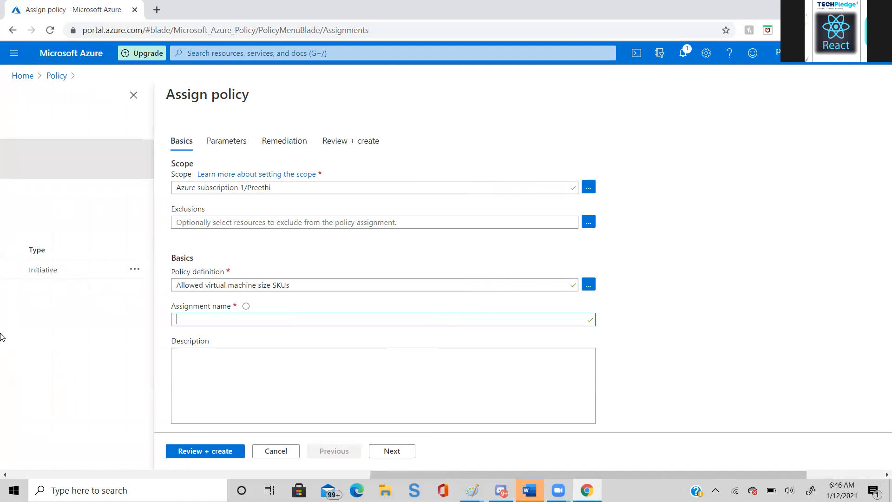
{"action": "type", "text": "Preethi Origi"}
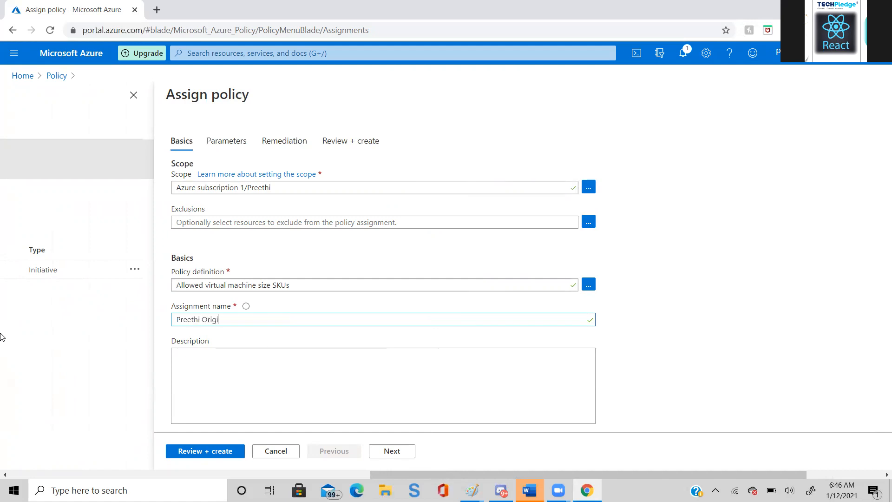
{"action": "type", "text": "nazation Policy"}
{"action": "left_click", "coordinate": [398, 456]}
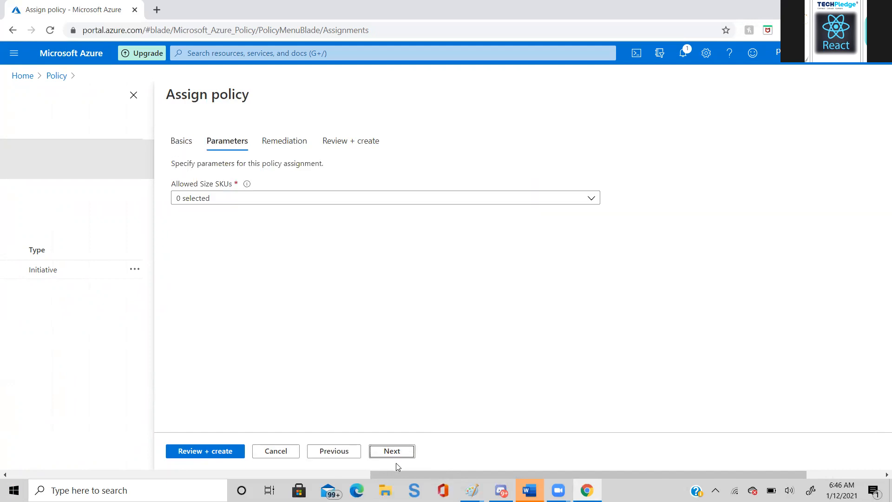
{"action": "left_click", "coordinate": [589, 202]}
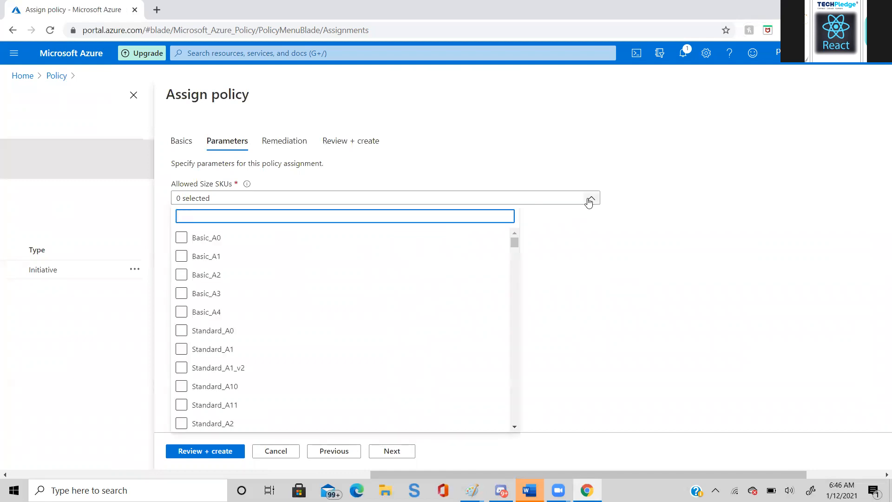
{"action": "left_click", "coordinate": [182, 367]}
{"action": "left_click", "coordinate": [435, 181]}
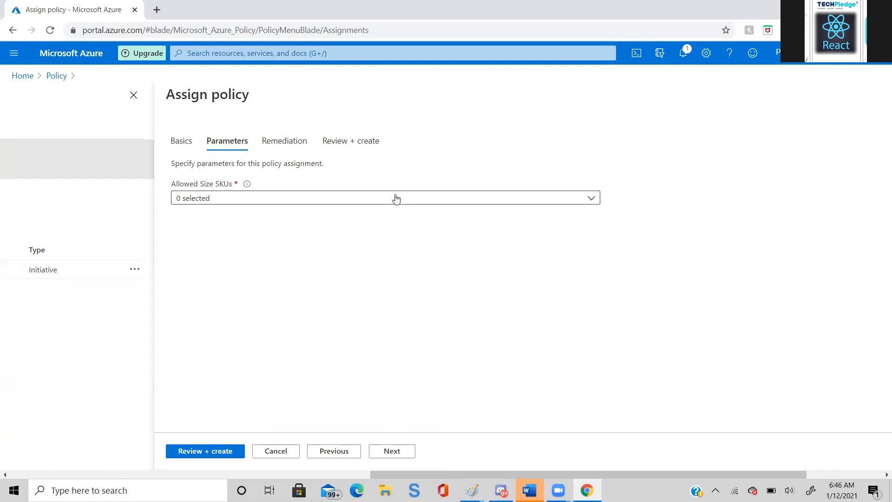
- Filter the allowed size SKUs by b1 and choose Standard_B1ms as the only allowed size
{"action": "left_click", "coordinate": [592, 199]}
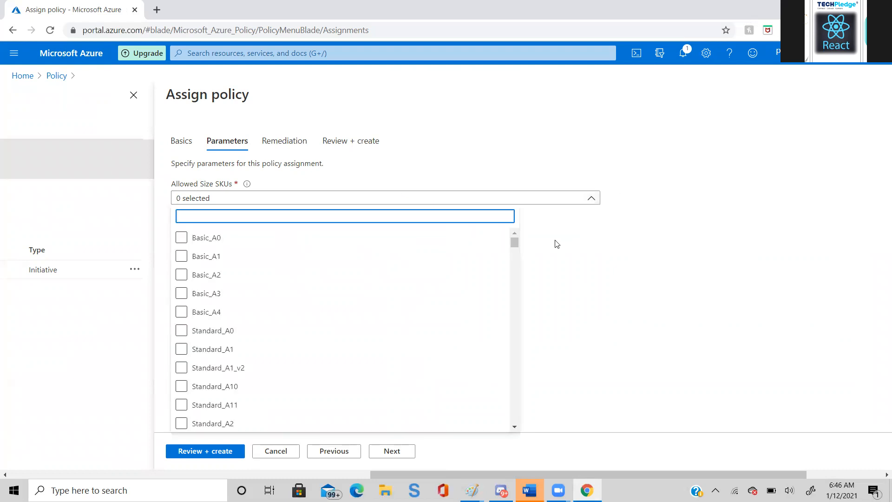
{"action": "left_click", "coordinate": [514, 243]}
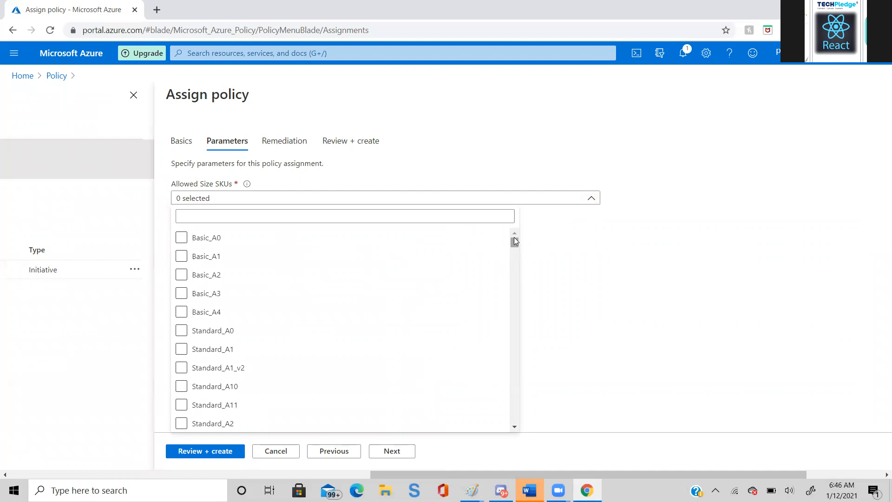
{"action": "left_click", "coordinate": [198, 217]}
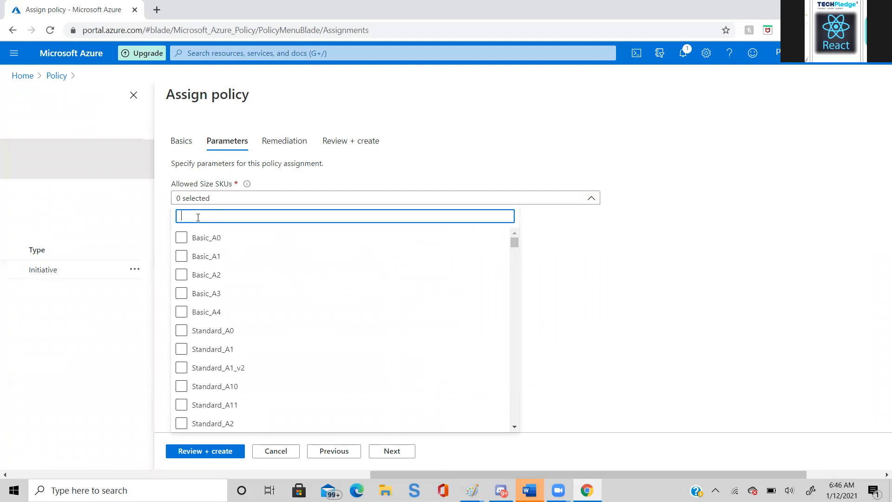
{"action": "type", "text": "v"}
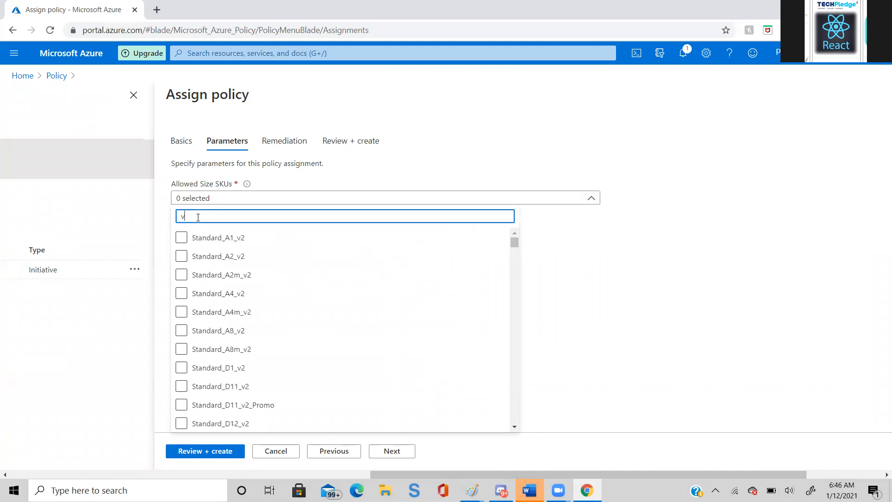
{"action": "type", "text": "m"}
{"action": "key", "text": "BackSpace"}
{"action": "key", "text": "BackSpace"}
{"action": "type", "text": "b"}
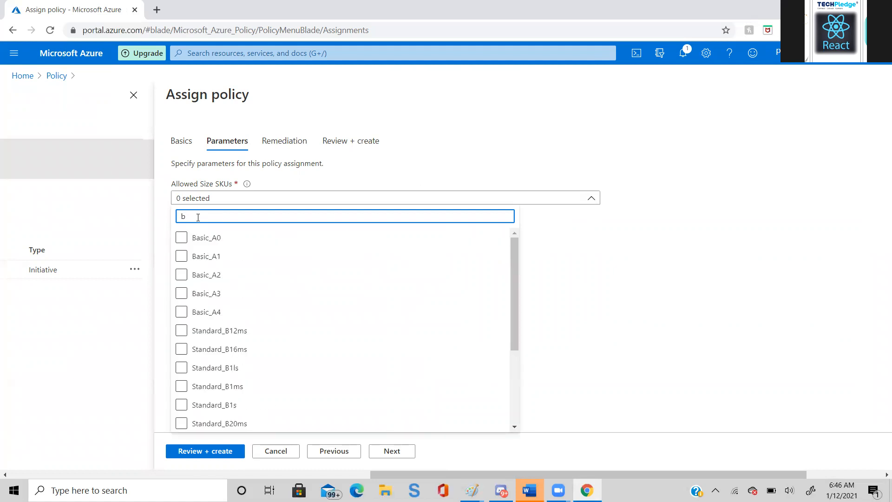
{"action": "type", "text": "1"}
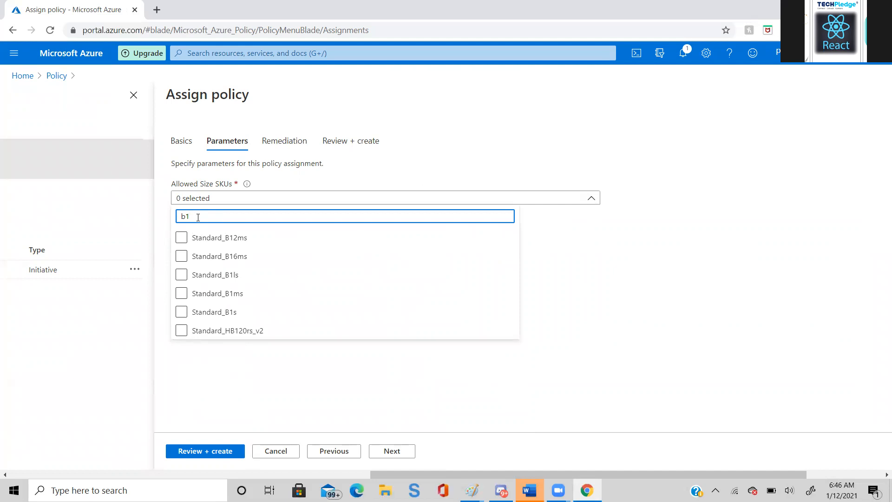
{"action": "left_click", "coordinate": [221, 294]}
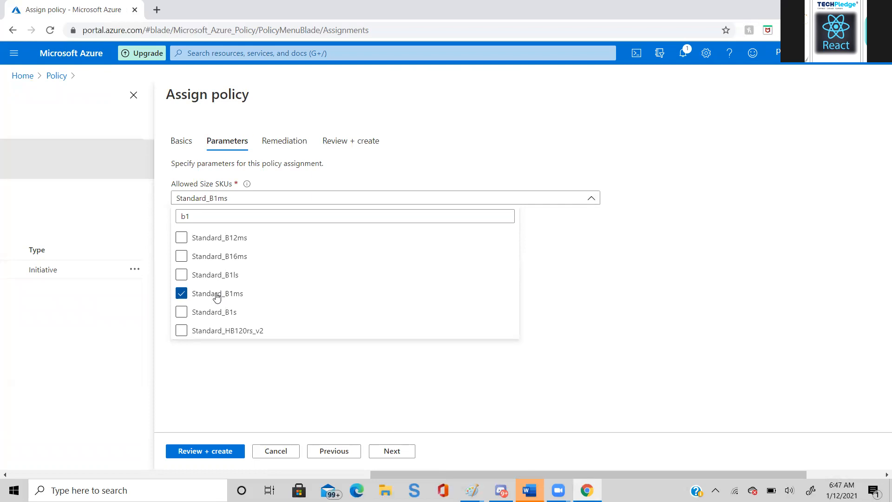
{"action": "left_click", "coordinate": [189, 392]}
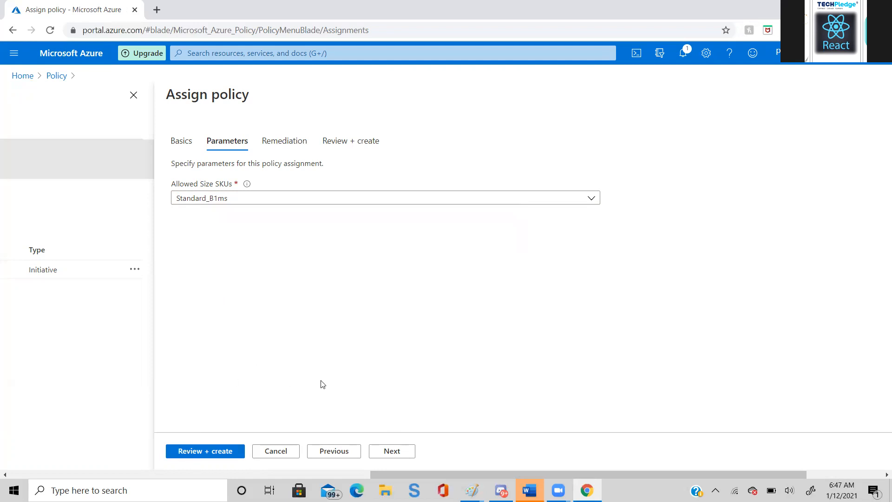
- Keep the default remediation settings without a managed identity, review the assignment and create it
{"action": "left_click", "coordinate": [381, 451]}
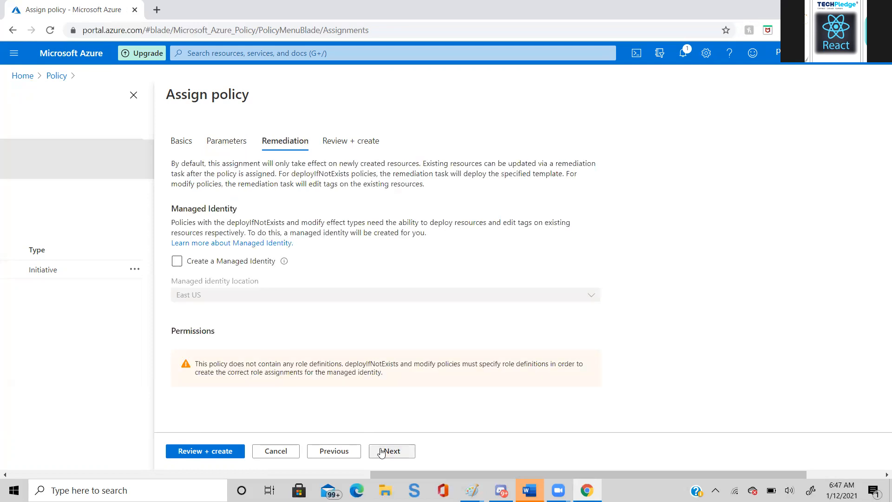
{"action": "left_click", "coordinate": [381, 451]}
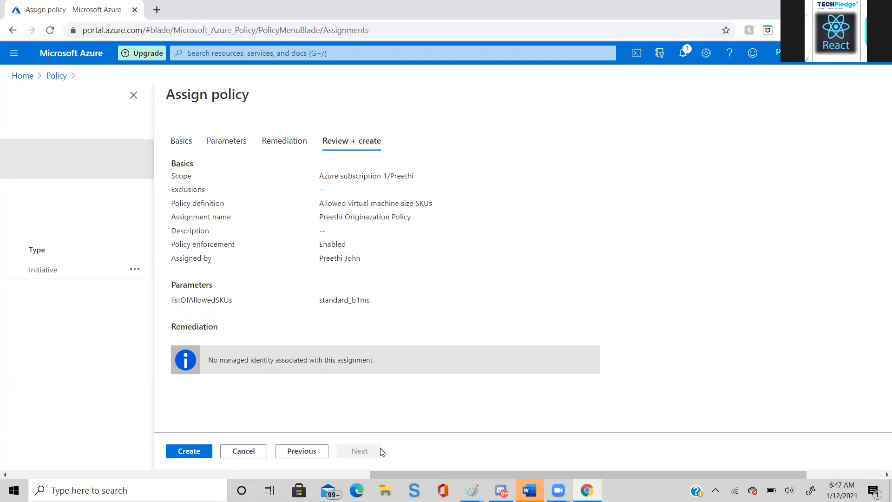
{"action": "left_click", "coordinate": [181, 453]}
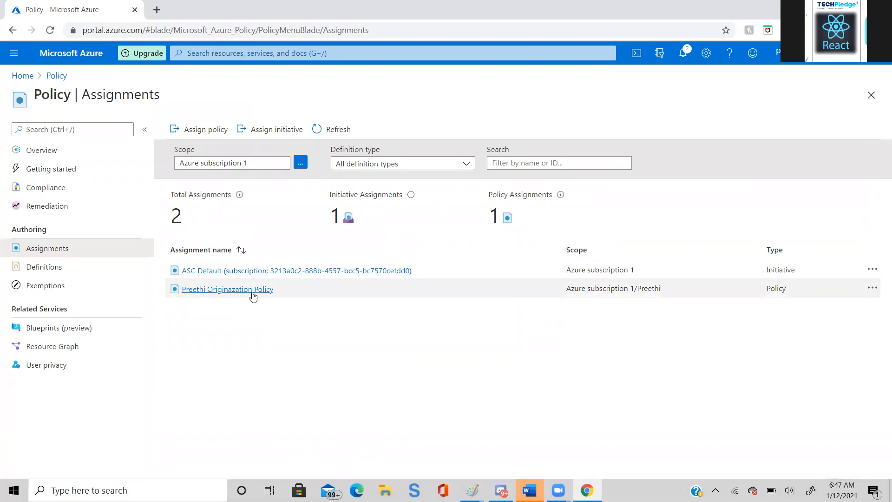
- Start another policy assignment and set its scope to the person-named resource group under Azure subscription 1
{"action": "left_click", "coordinate": [210, 135]}
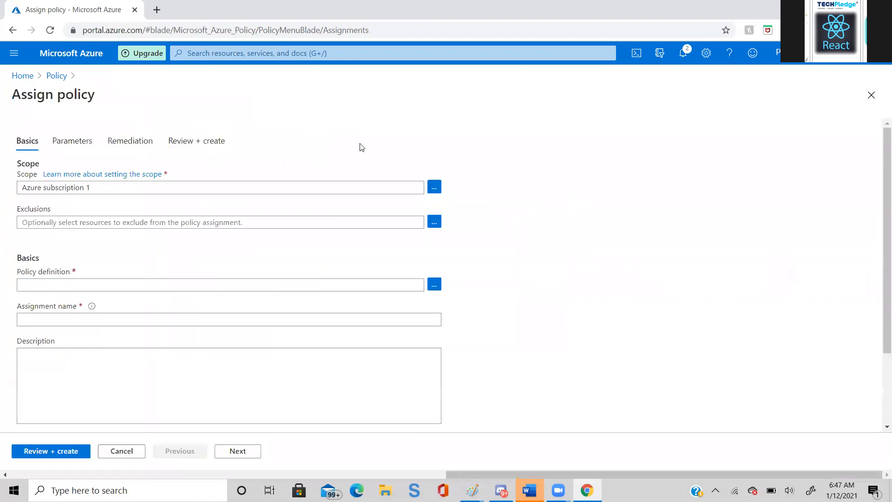
{"action": "left_click", "coordinate": [434, 187]}
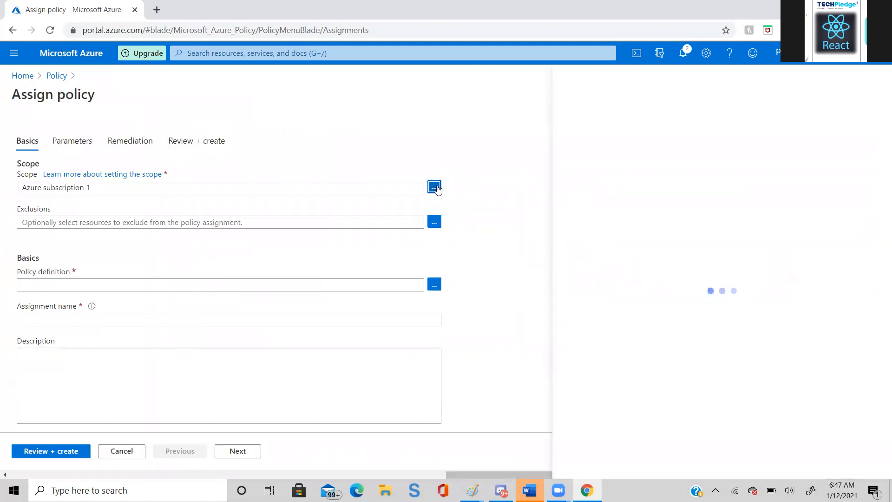
{"action": "left_click", "coordinate": [867, 183]}
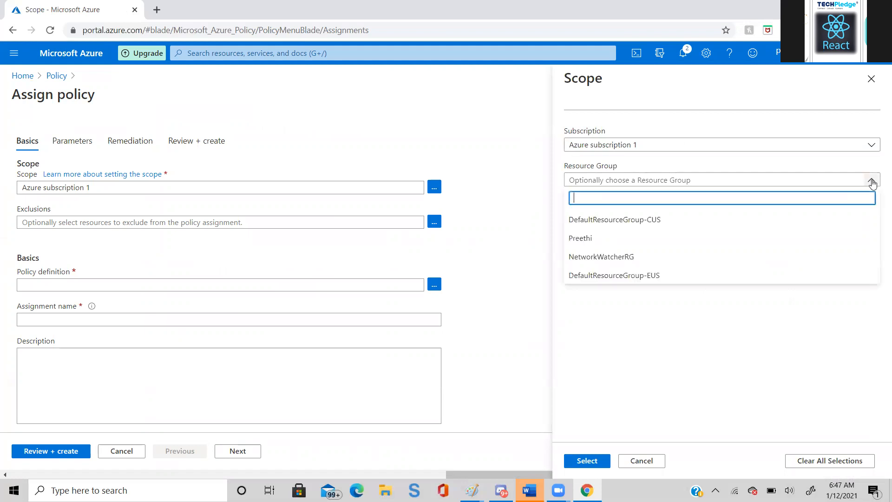
{"action": "left_click", "coordinate": [747, 241]}
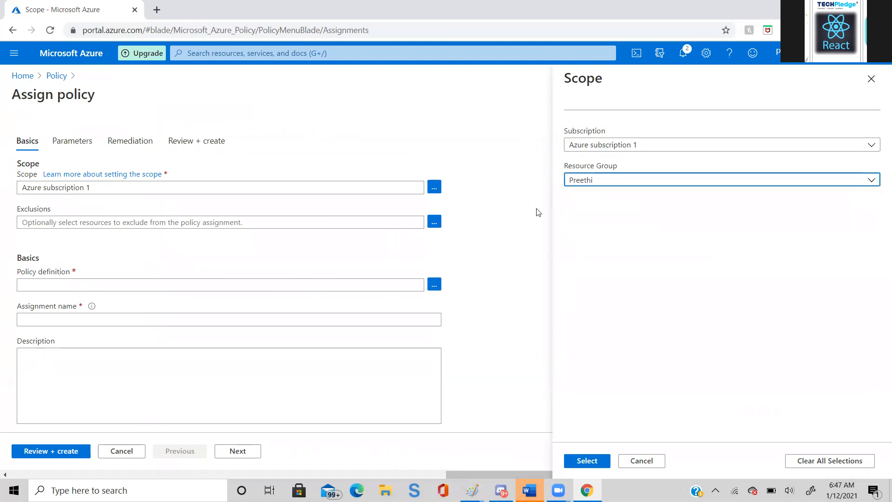
{"action": "left_click", "coordinate": [587, 460]}
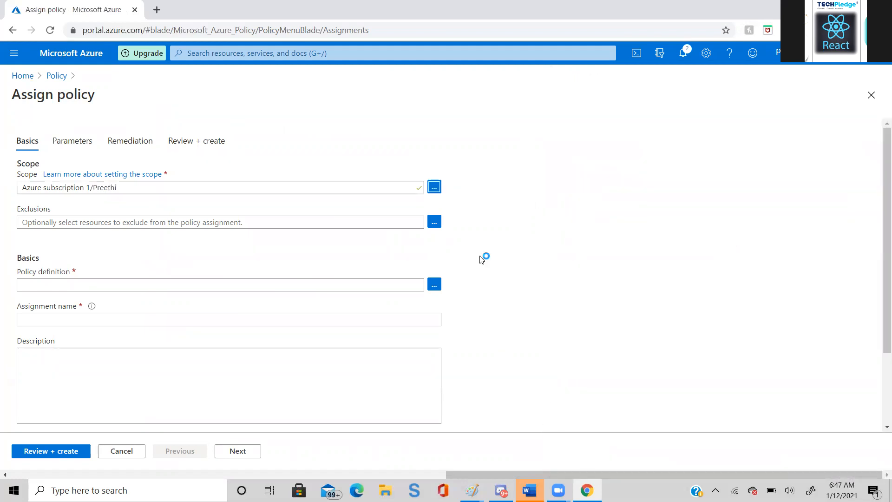
- Search the policy definitions for tag and choose Require a tag and its value on resources
{"action": "left_click", "coordinate": [434, 283]}
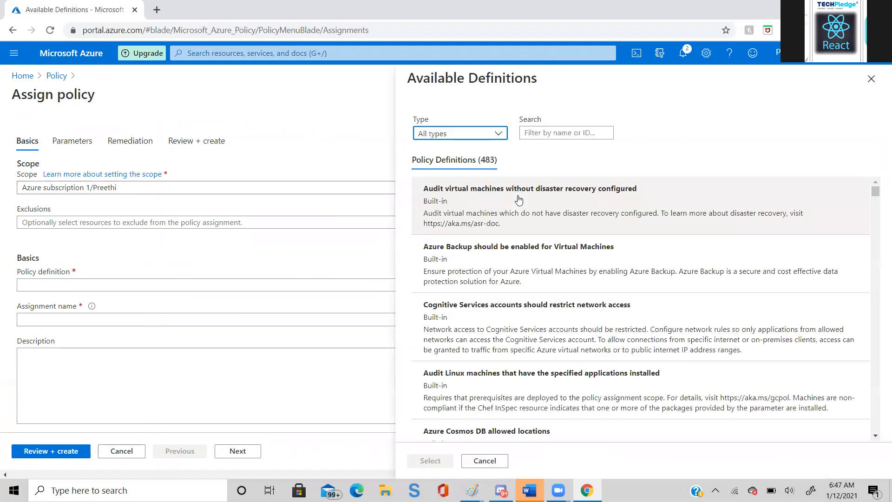
{"action": "left_click", "coordinate": [543, 131]}
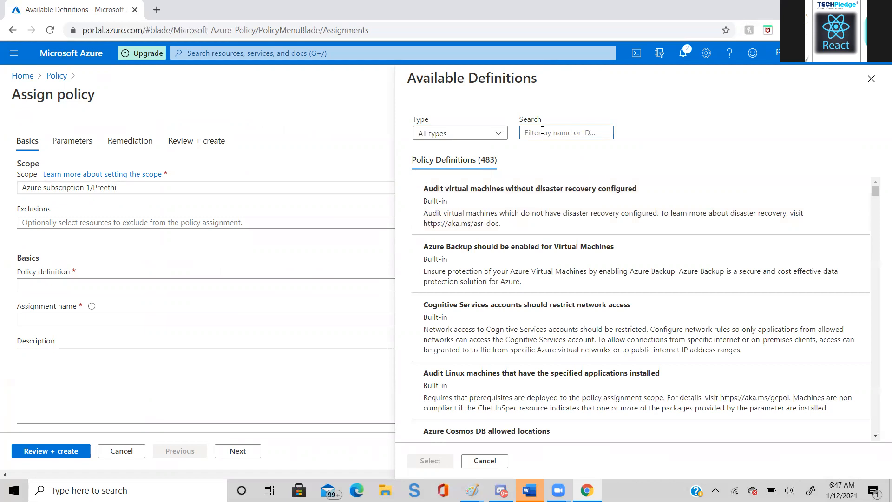
{"action": "type", "text": "tag"}
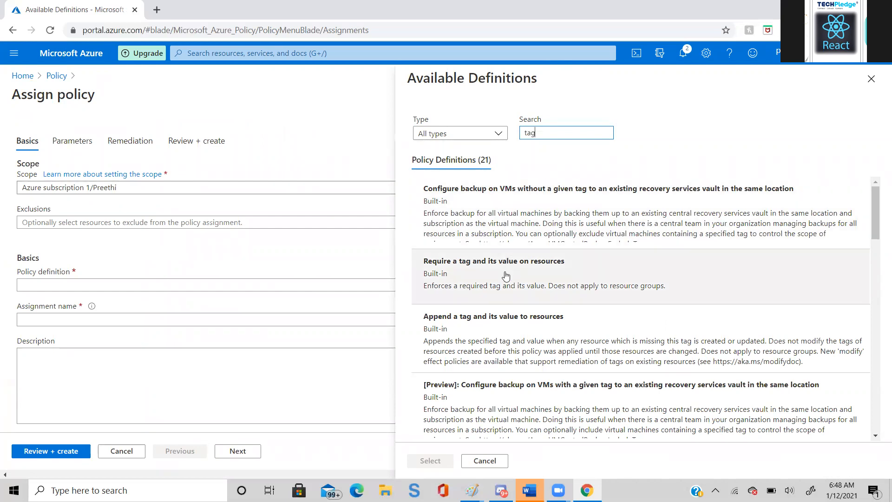
{"action": "left_click", "coordinate": [504, 273]}
{"action": "left_click_drag", "start_coordinate": [505, 273], "coordinate": [422, 476]}
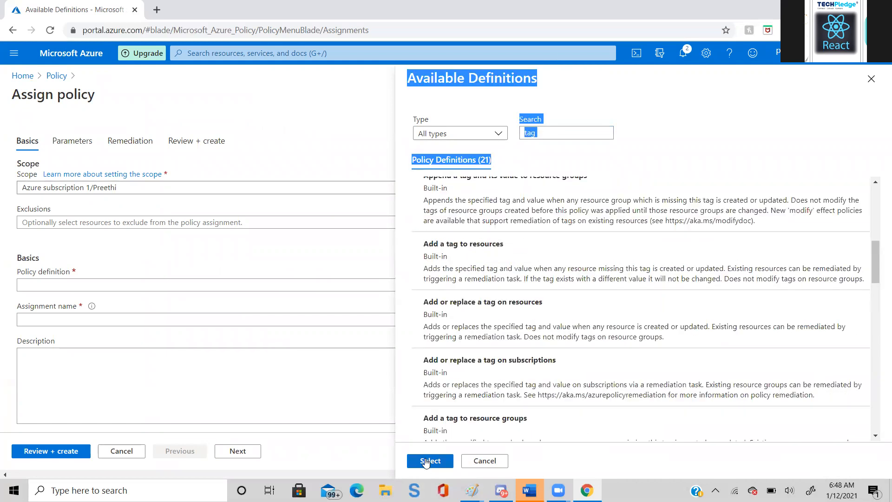
{"action": "left_click", "coordinate": [425, 461]}
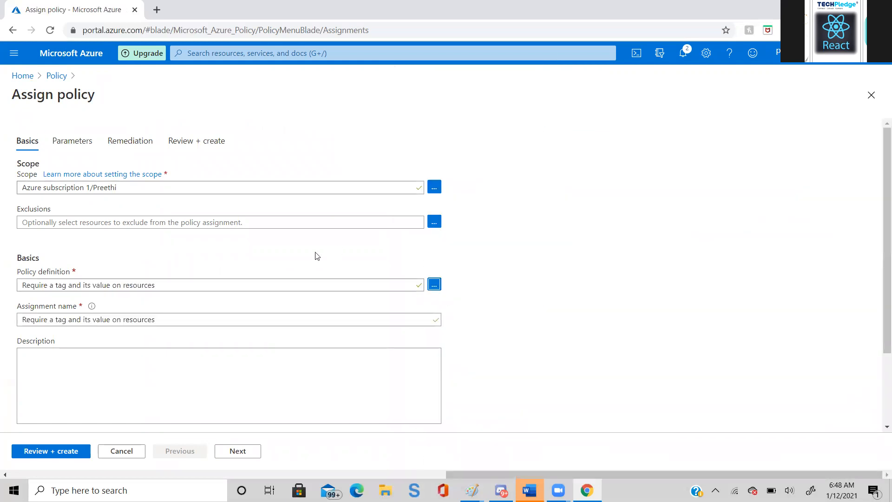
- Rename the tag assignment to the person's first name followed by Tag Policy and proceed to its parameters
{"action": "triple_click", "coordinate": [150, 319]}
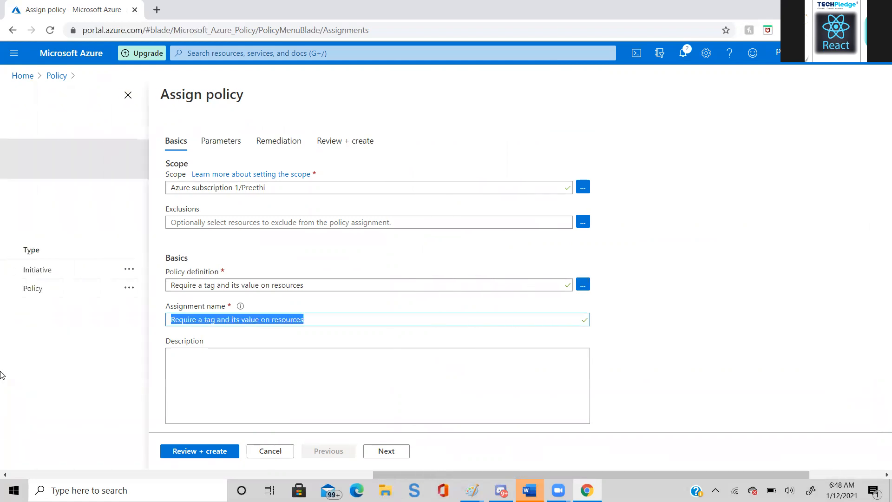
{"action": "key", "text": "BackSpace"}
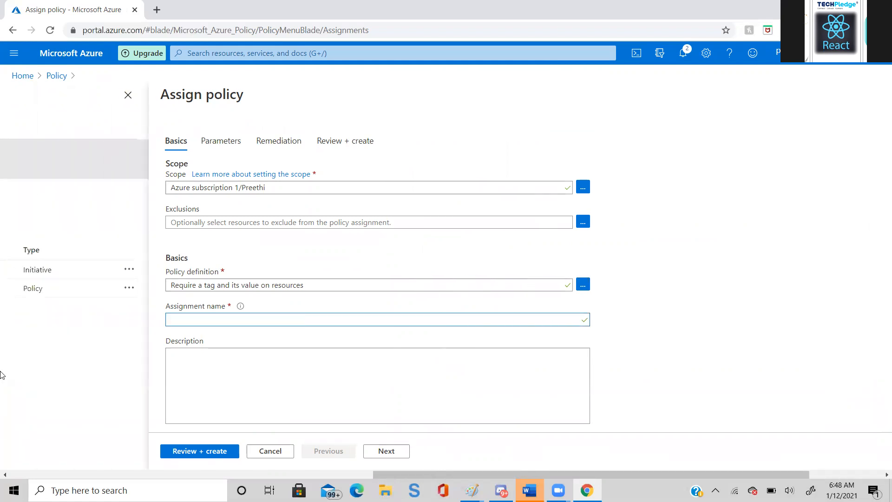
{"action": "type", "text": "Pr"}
{"action": "type", "text": "Preethi "}
{"action": "type", "text": "Tag"}
{"action": "type", "text": " Policy"}
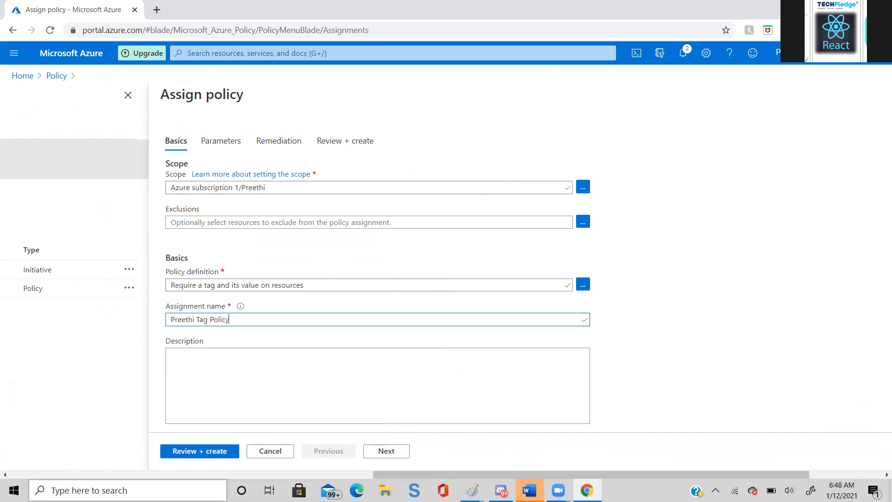
{"action": "left_click", "coordinate": [380, 454]}
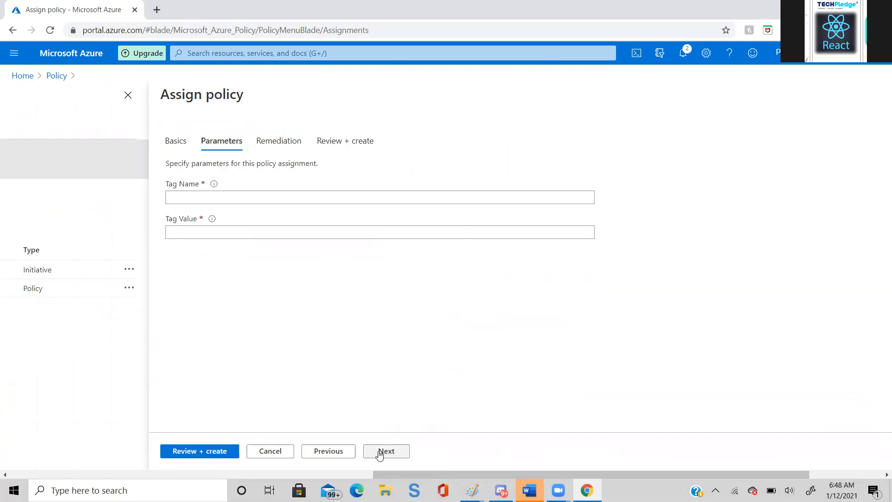
- Set the policy's Tag Name parameter to Country and its Tag Value to USA
{"action": "left_click", "coordinate": [203, 198]}
{"action": "type", "text": "County"}
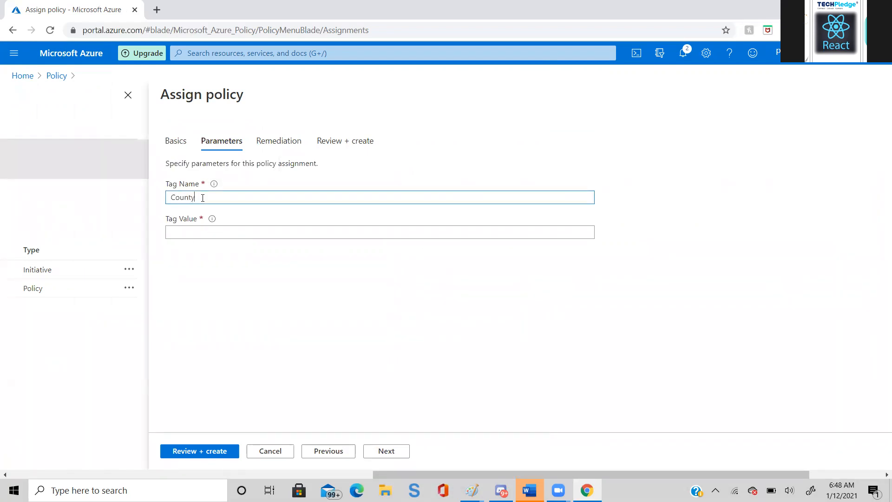
{"action": "key", "text": "BackSpace"}
{"action": "type", "text": "ry"}
{"action": "right_click", "coordinate": [203, 232]}
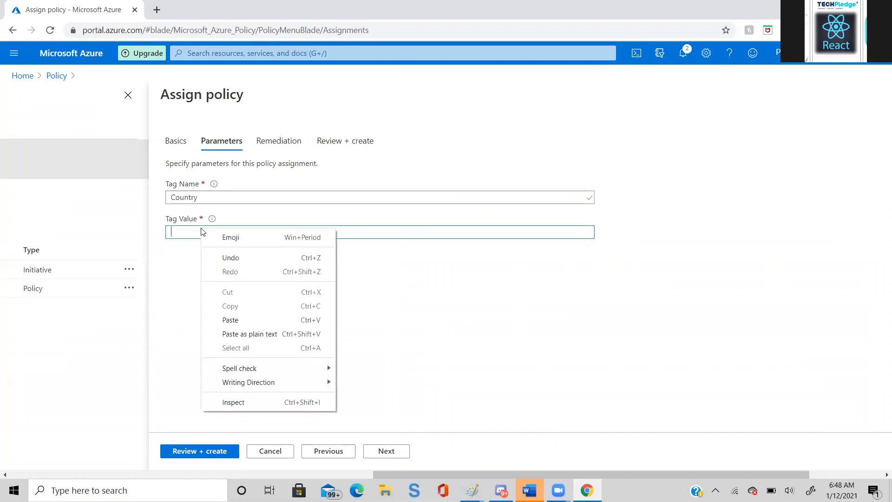
{"action": "double_click", "coordinate": [208, 191]}
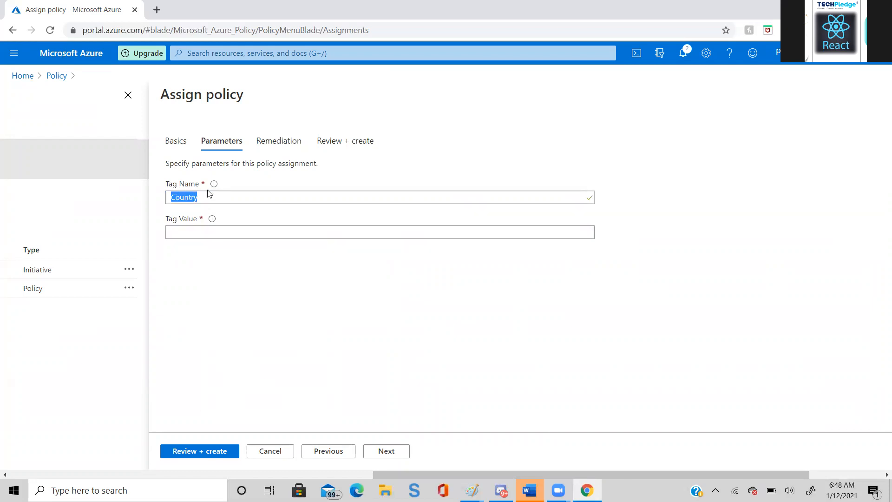
{"action": "left_click", "coordinate": [208, 191]}
{"action": "type", "text": "="}
{"action": "key", "text": "BackSpace"}
{"action": "key", "text": "BackSpace"}
{"action": "left_click", "coordinate": [189, 228]}
{"action": "type", "text": "USA"}
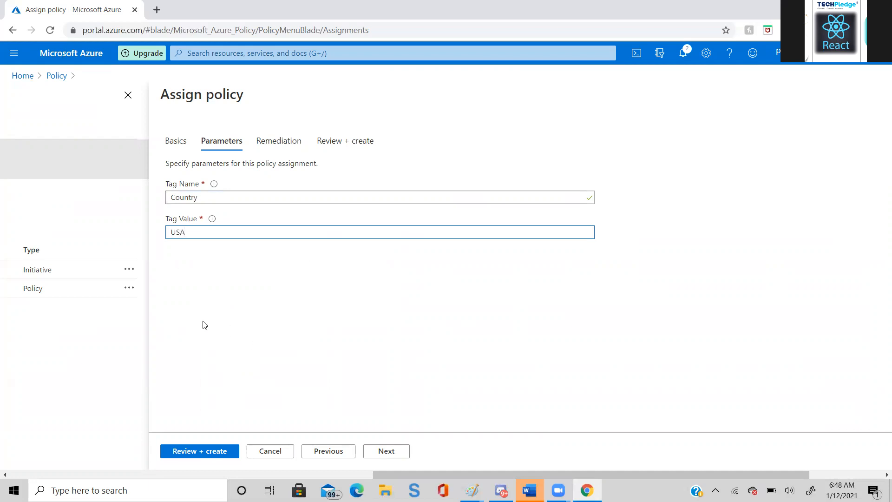
- Leave remediation at its defaults and create the tag policy assignment
{"action": "left_click", "coordinate": [380, 454]}
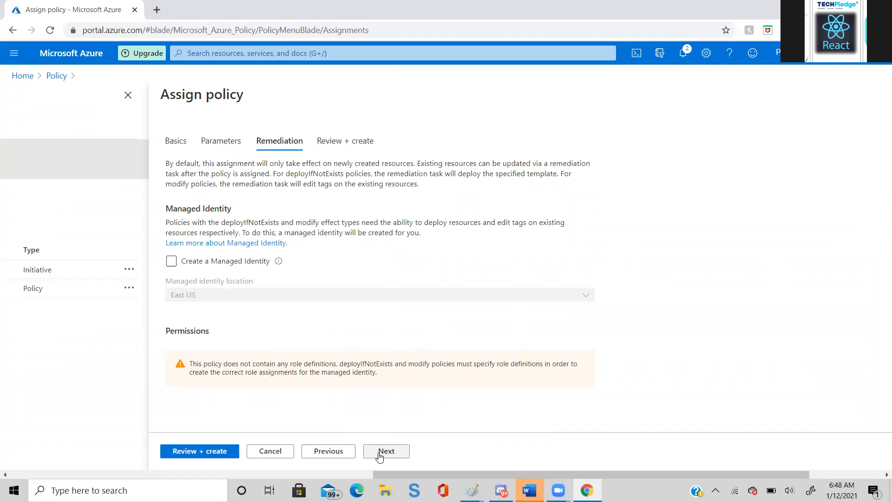
{"action": "left_click", "coordinate": [380, 453]}
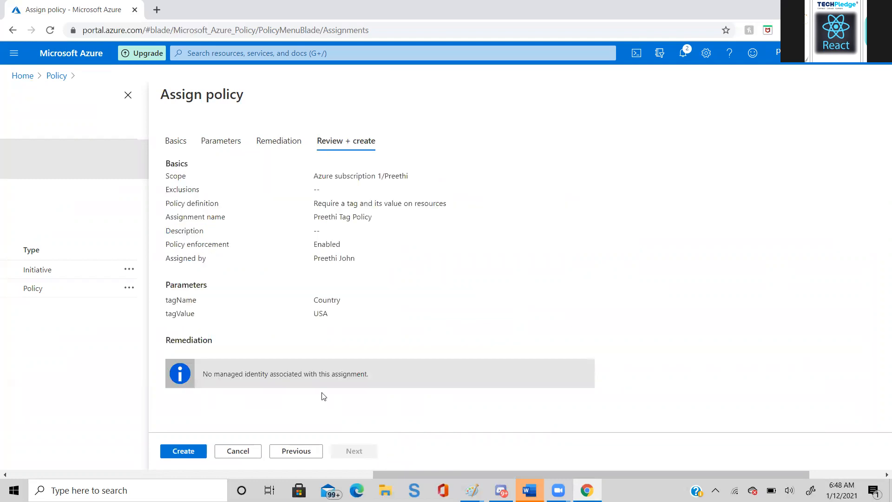
{"action": "left_click", "coordinate": [177, 453]}
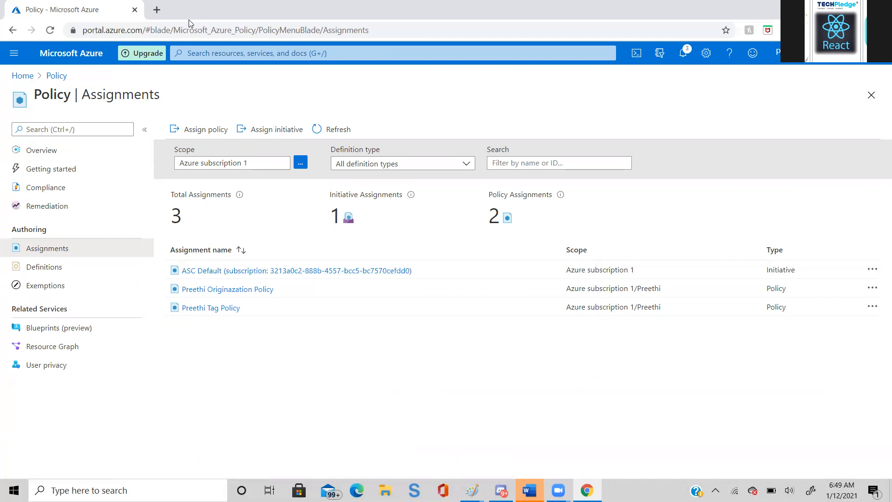
- Go to the virtual machines service and start creating a new virtual machine
{"action": "left_click", "coordinate": [185, 56]}
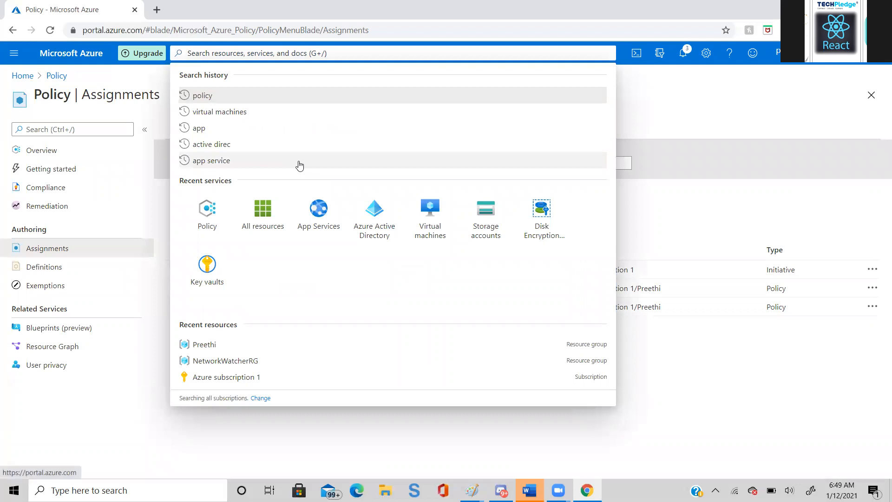
{"action": "left_click", "coordinate": [446, 218]}
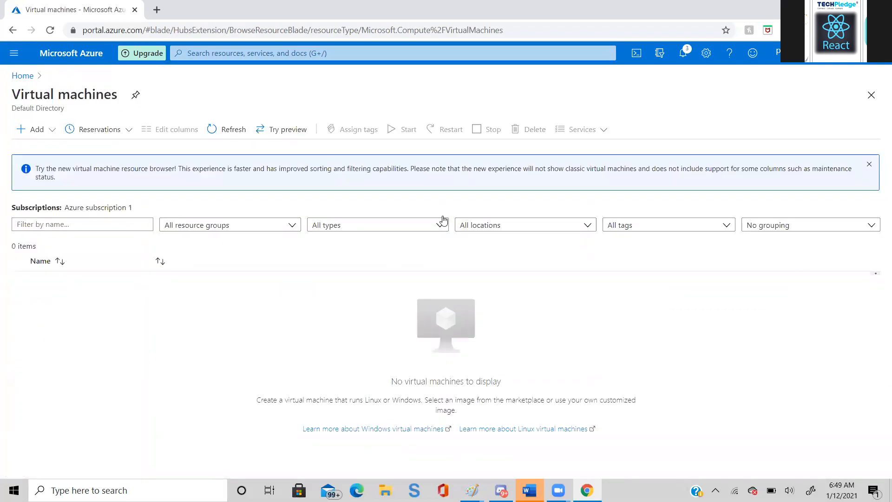
{"action": "left_click", "coordinate": [33, 129]}
{"action": "left_click", "coordinate": [50, 150]}
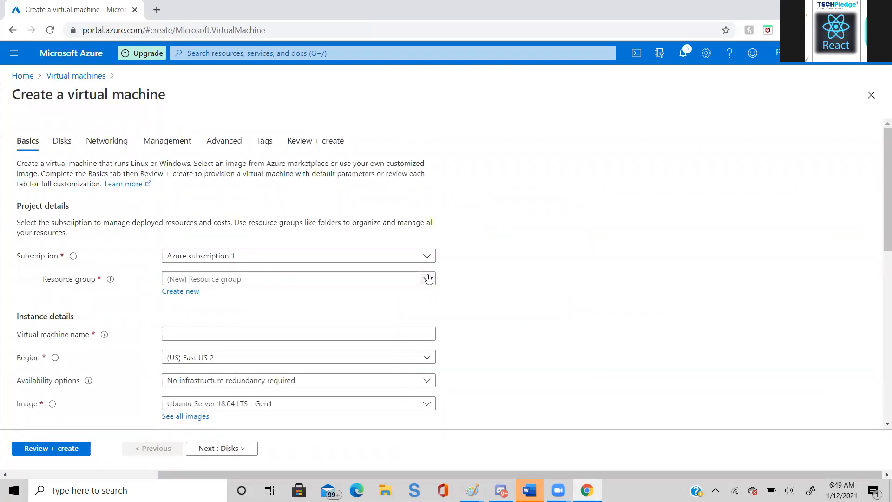
- Place the virtual machine in the person-named resource group, name it vm02 and check the available sizes
{"action": "left_click", "coordinate": [426, 278]}
{"action": "left_click", "coordinate": [280, 373]}
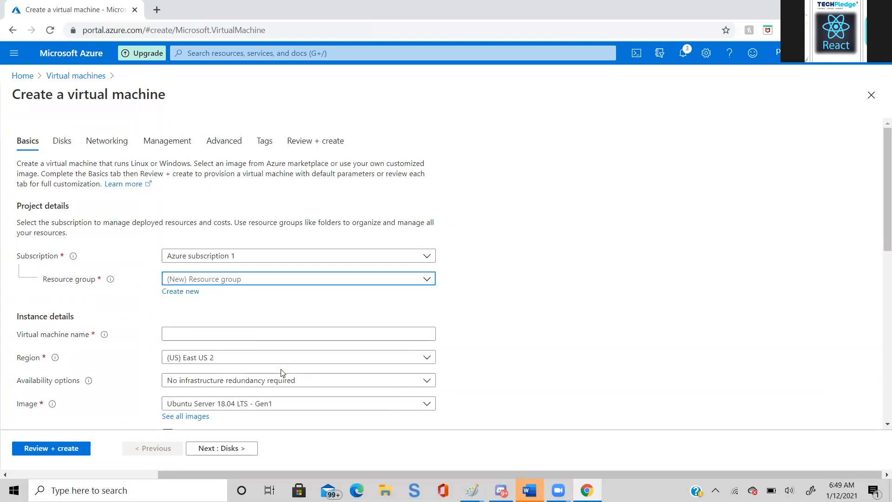
{"action": "left_click", "coordinate": [338, 338]}
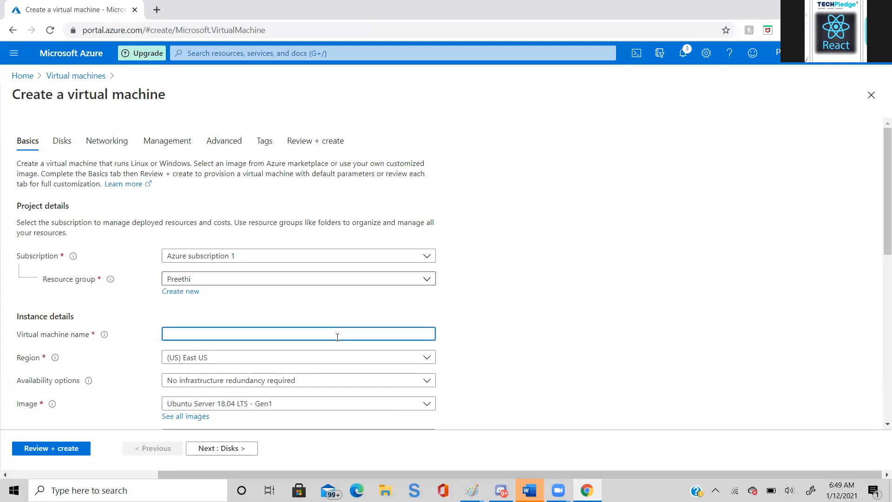
{"action": "type", "text": "vm02"}
{"action": "scroll", "coordinate": [880, 158], "scroll_direction": "down", "scroll_amount": 2}
{"action": "scroll", "coordinate": [880, 157], "scroll_direction": "down", "scroll_amount": 3}
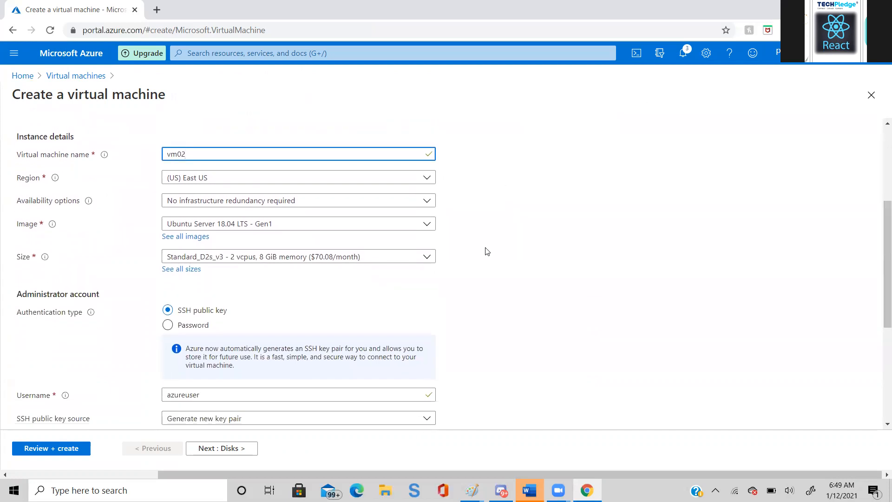
{"action": "left_click", "coordinate": [426, 260]}
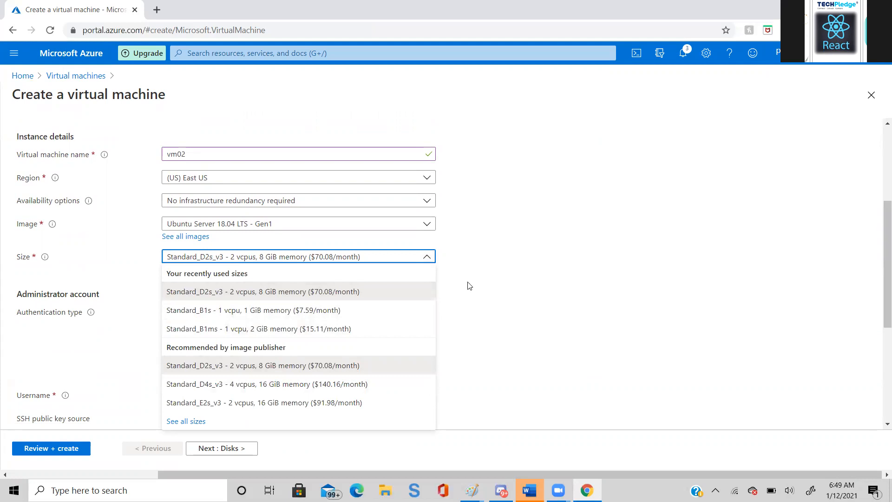
{"action": "left_click", "coordinate": [479, 238]}
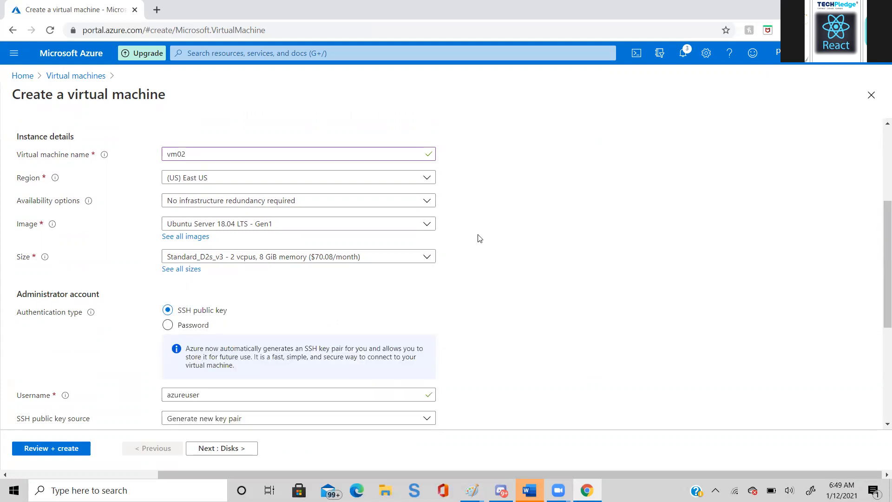
- Validate the vm02 configuration with default disk, networking, management and advanced settings and no tags
{"action": "left_click", "coordinate": [247, 449]}
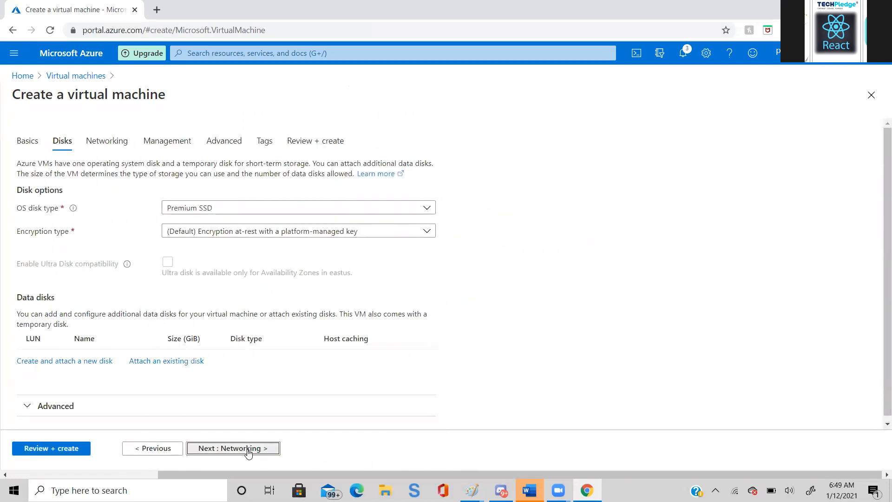
{"action": "left_click", "coordinate": [247, 449]}
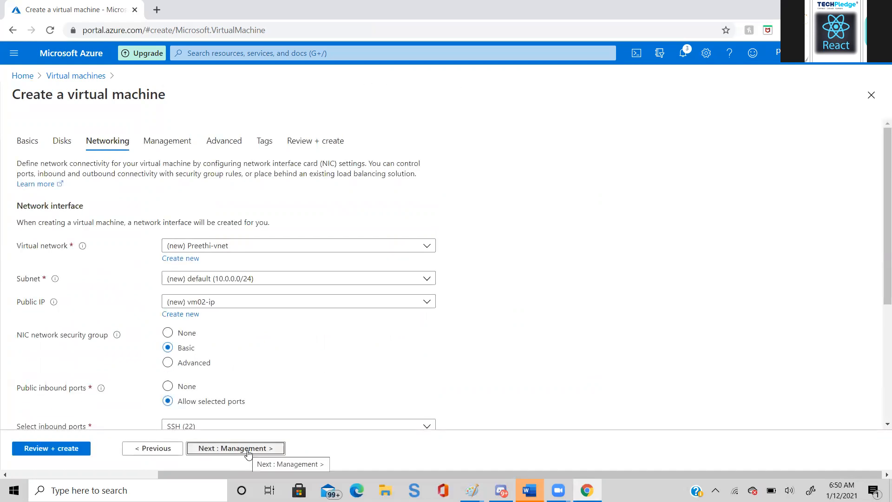
{"action": "left_click", "coordinate": [247, 449]}
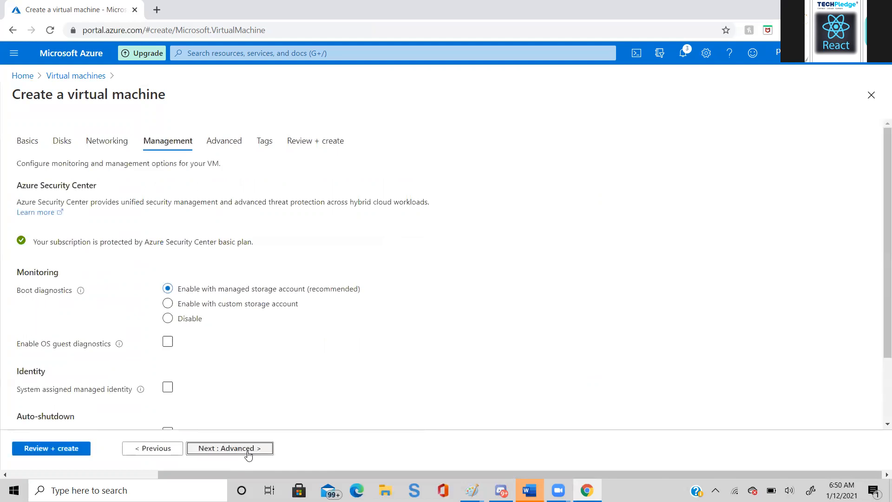
{"action": "left_click", "coordinate": [249, 449]}
{"action": "left_click", "coordinate": [250, 448]}
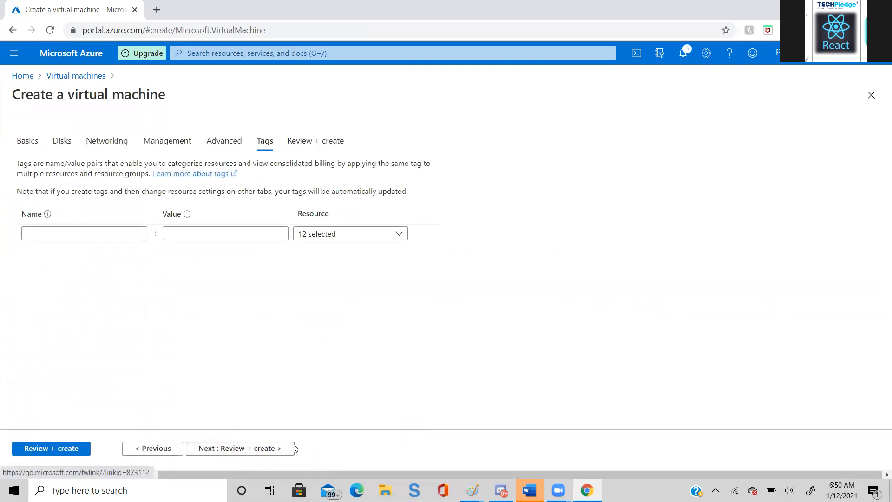
{"action": "left_click", "coordinate": [243, 449]}
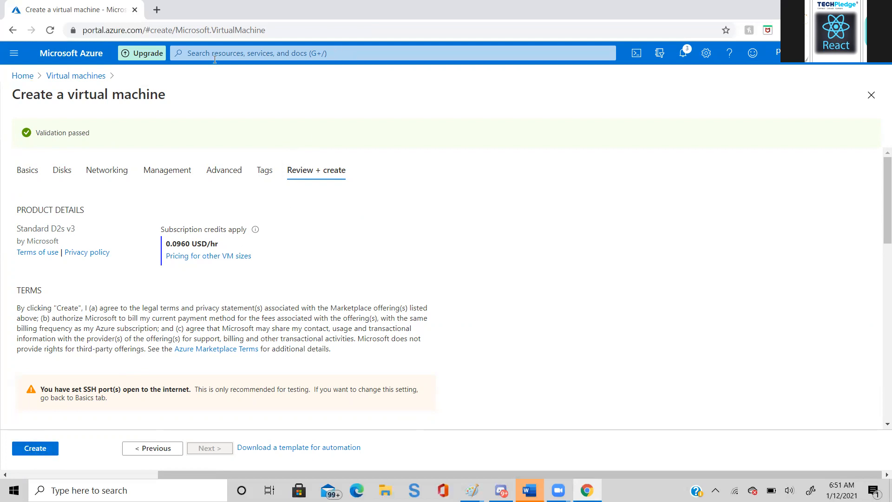
- Discard the draft and start a new virtual machine named vm02 in the person-named resource group
{"action": "left_click", "coordinate": [64, 78]}
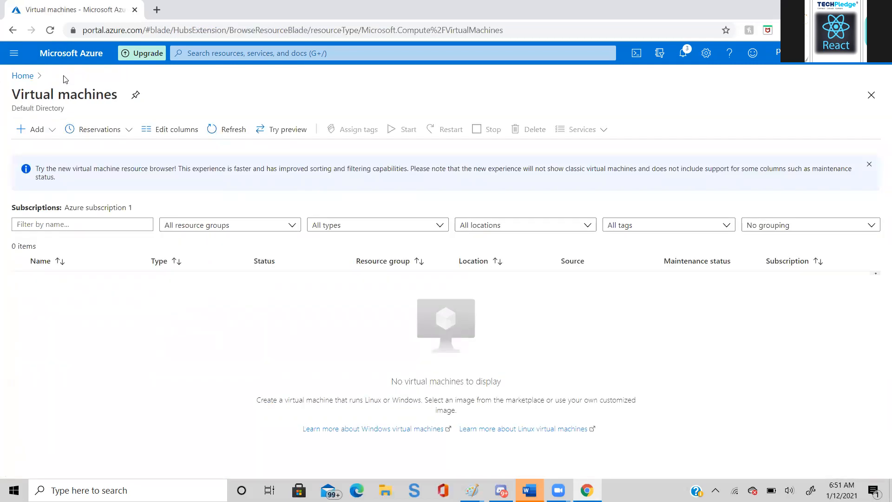
{"action": "left_click", "coordinate": [25, 133]}
{"action": "left_click", "coordinate": [35, 147]}
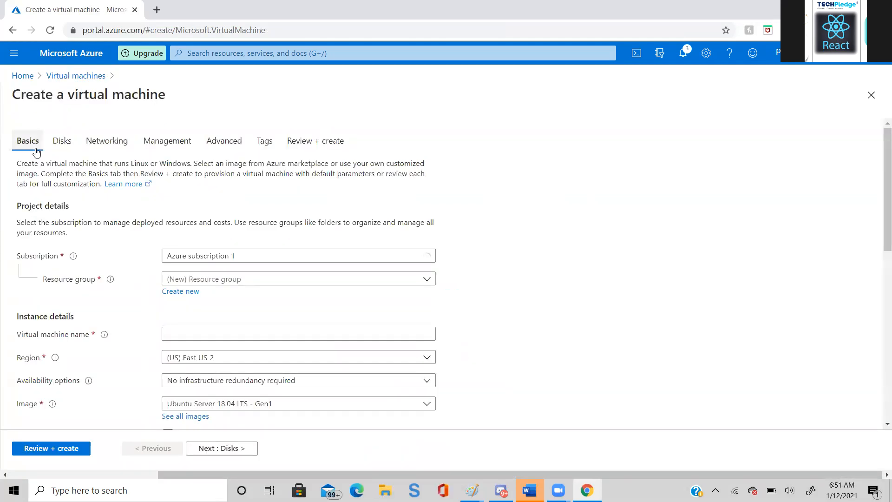
{"action": "left_click", "coordinate": [426, 279]}
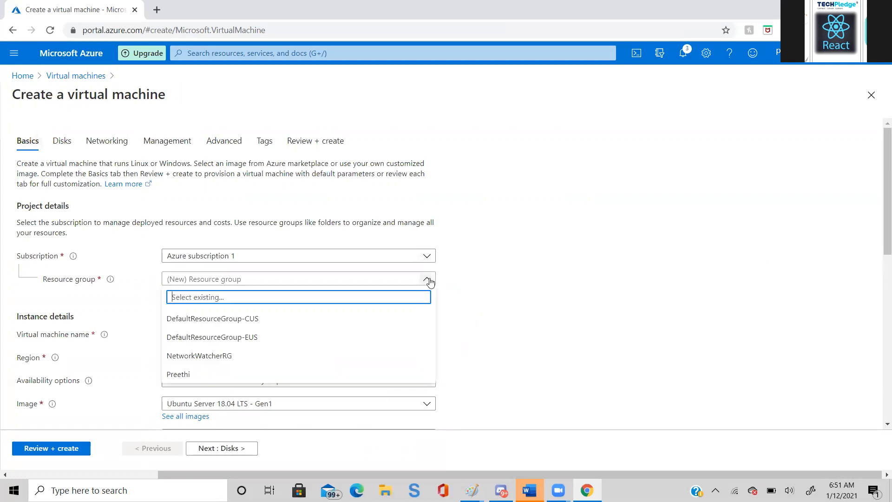
{"action": "left_click", "coordinate": [334, 372]}
{"action": "left_click", "coordinate": [386, 334]}
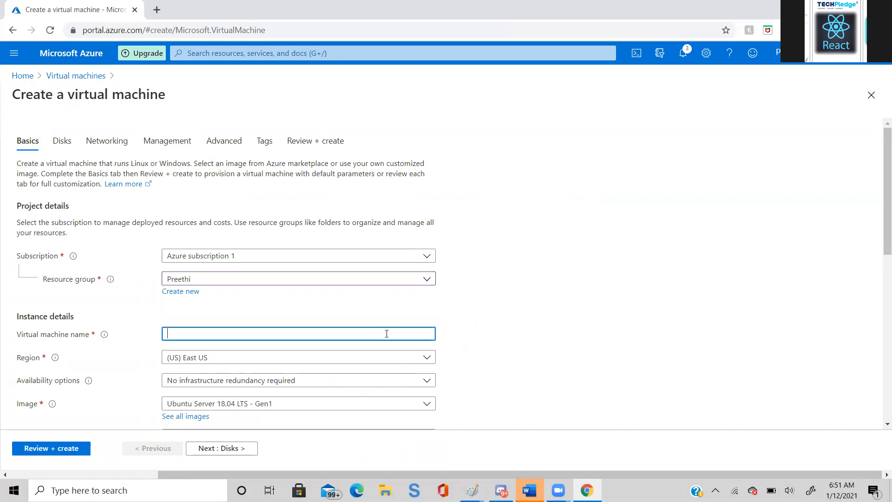
{"action": "type", "text": "vm02"}
- Examine the size options offered for the restarted vm02 draft
{"action": "scroll", "coordinate": [879, 426], "scroll_direction": "down", "scroll_amount": 3}
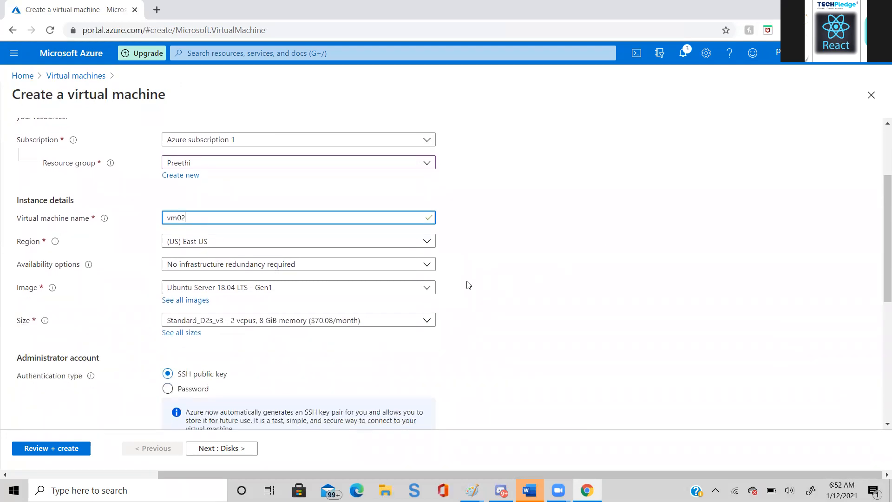
{"action": "left_click", "coordinate": [426, 325]}
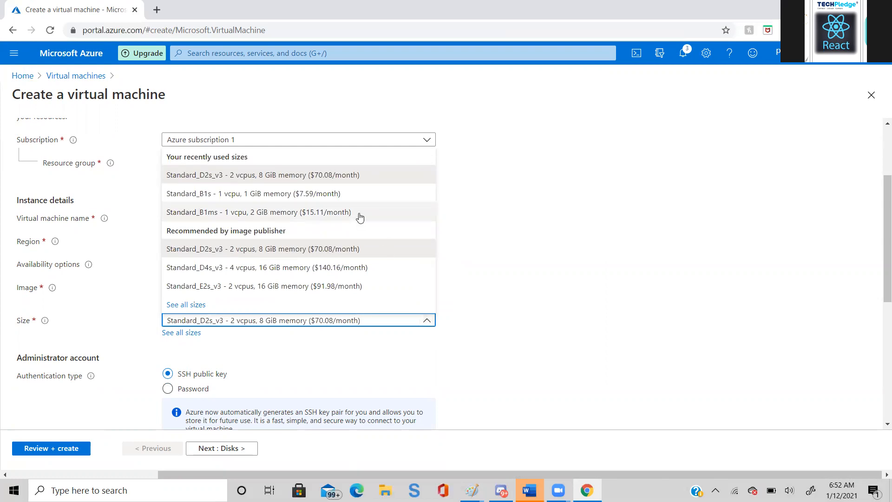
{"action": "left_click", "coordinate": [547, 167]}
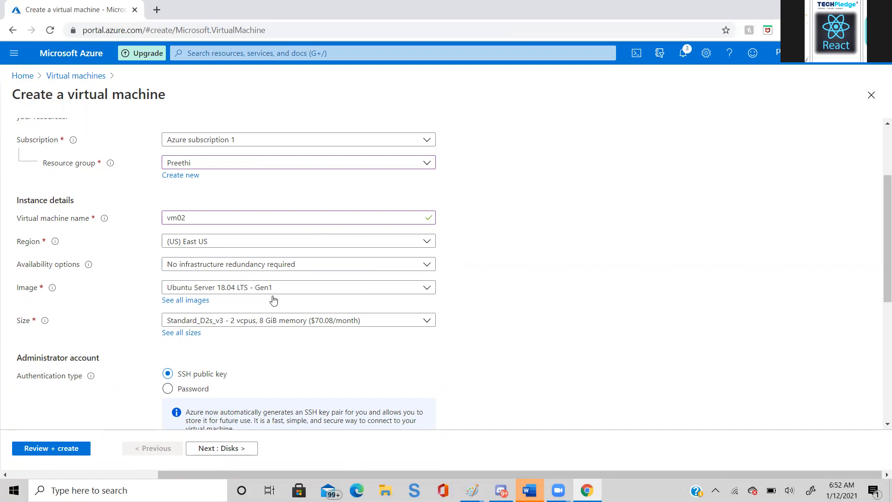
- Run the review validation on the restarted vm02 draft, keeping the default settings and leaving the tags empty
{"action": "left_click", "coordinate": [213, 457]}
{"action": "left_click", "coordinate": [214, 453]}
{"action": "left_click", "coordinate": [214, 453]}
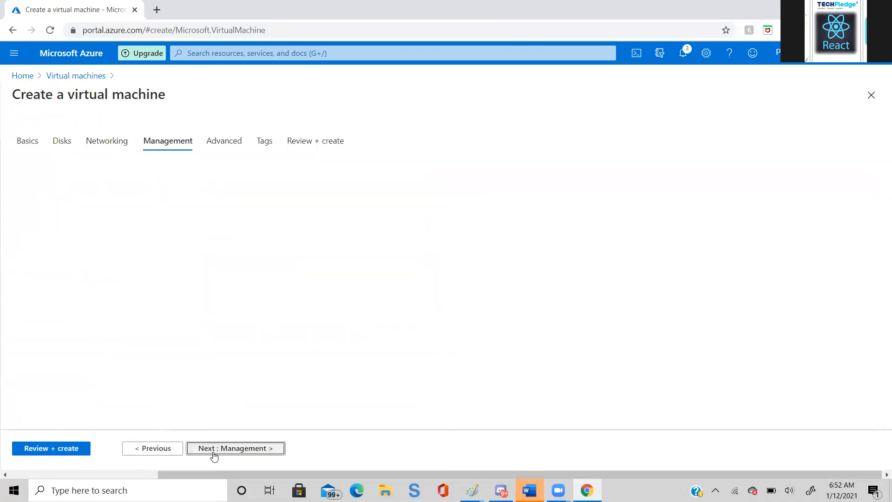
{"action": "left_click", "coordinate": [213, 453]}
{"action": "left_click", "coordinate": [214, 453]}
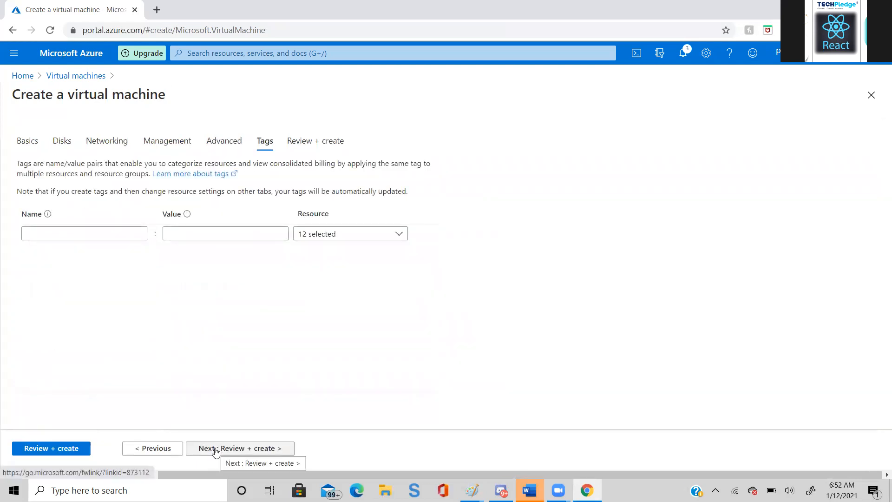
{"action": "left_click", "coordinate": [32, 449]}
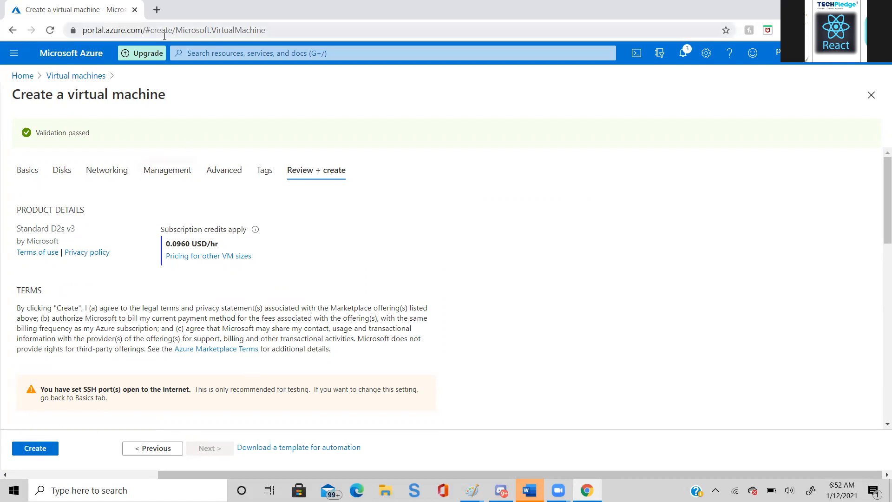
- Return to the Azure Policy assignments and view the compliance details of the person's Originazation Policy
{"action": "left_click", "coordinate": [217, 53]}
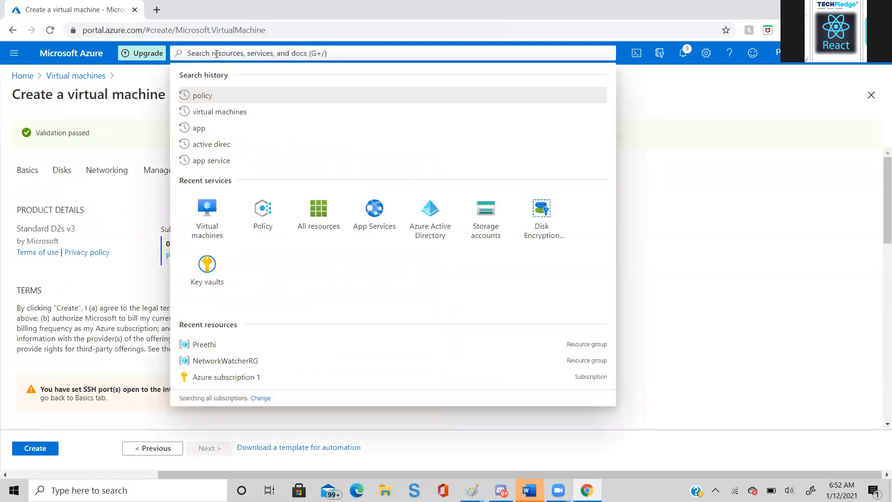
{"action": "left_click", "coordinate": [269, 228]}
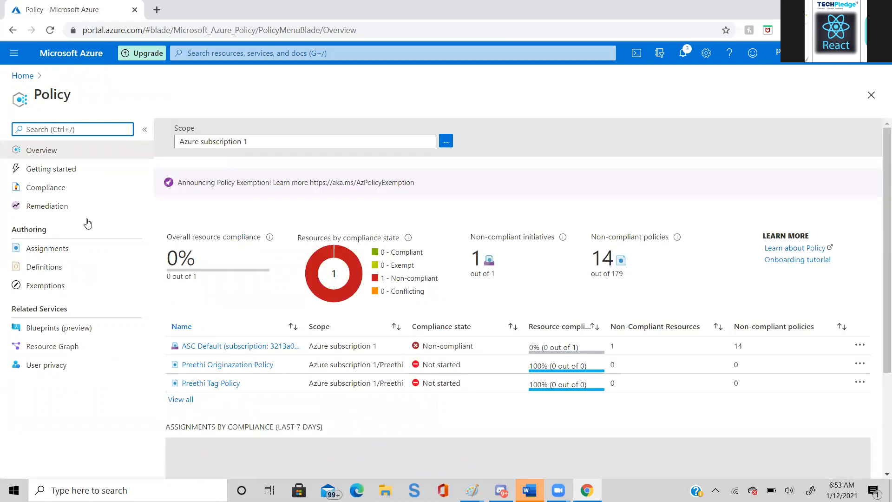
{"action": "left_click", "coordinate": [47, 249]}
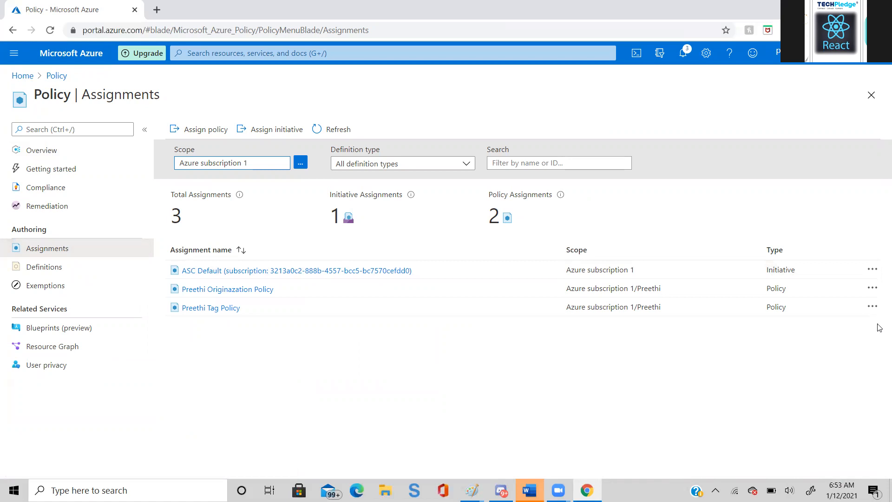
{"action": "left_click", "coordinate": [872, 289]}
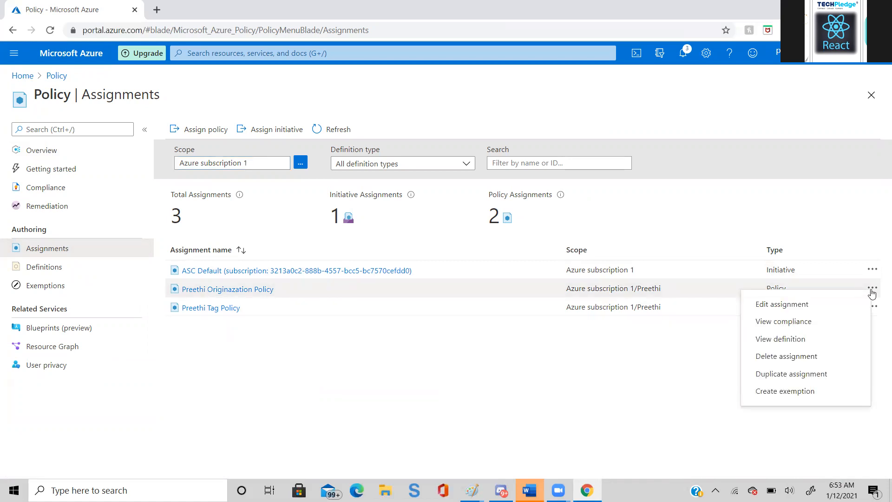
{"action": "left_click", "coordinate": [837, 326]}
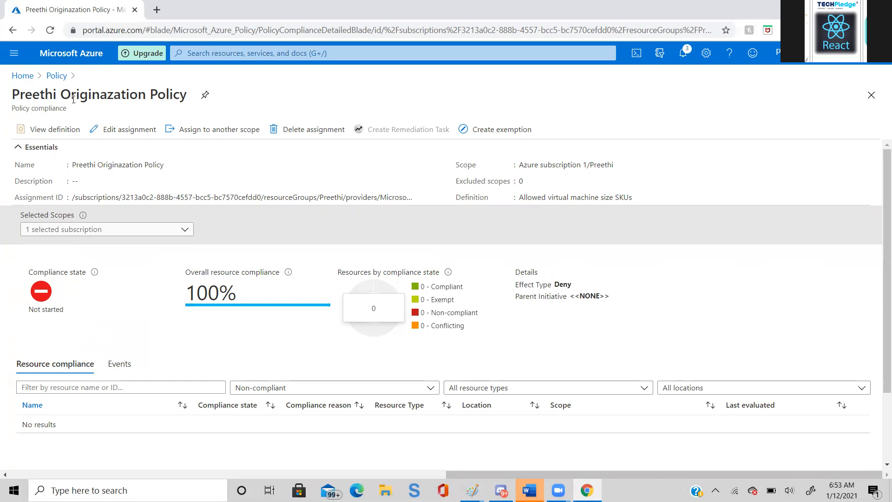
- Open the Originazation Policy assignment from the assignments list and check its Allowed Size SKUs parameter
{"action": "left_click", "coordinate": [56, 76]}
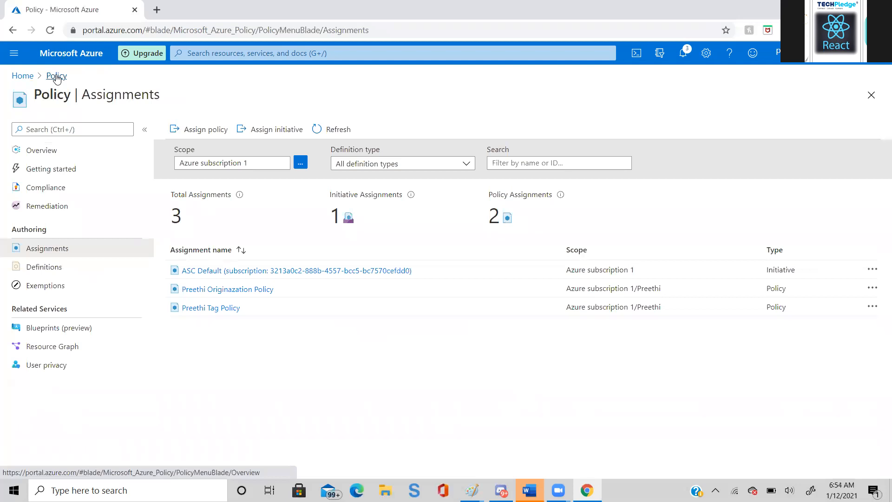
{"action": "left_click", "coordinate": [216, 291]}
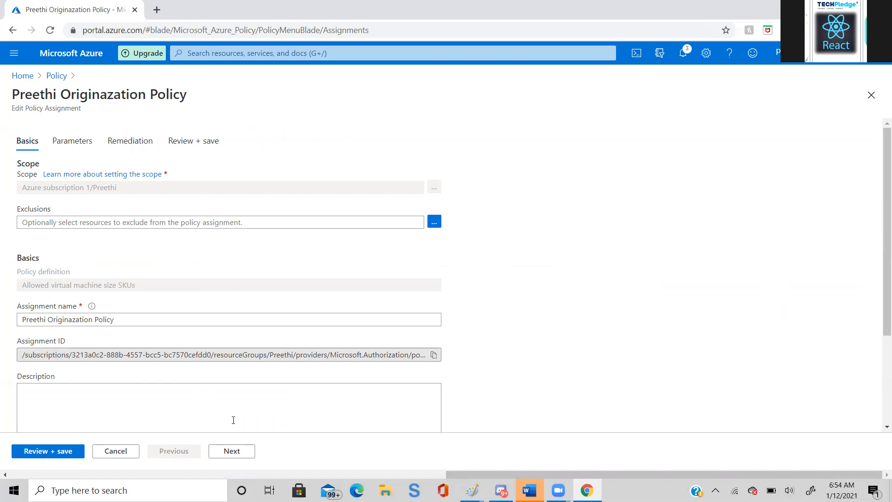
{"action": "left_click", "coordinate": [238, 451]}
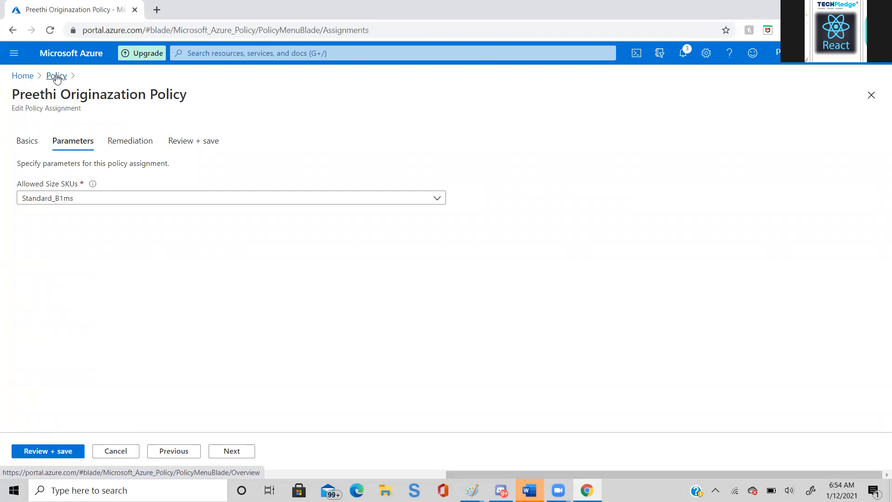
- Start a new virtual machine draft in the person's existing resource group and name it vm03
{"action": "left_click", "coordinate": [202, 52]}
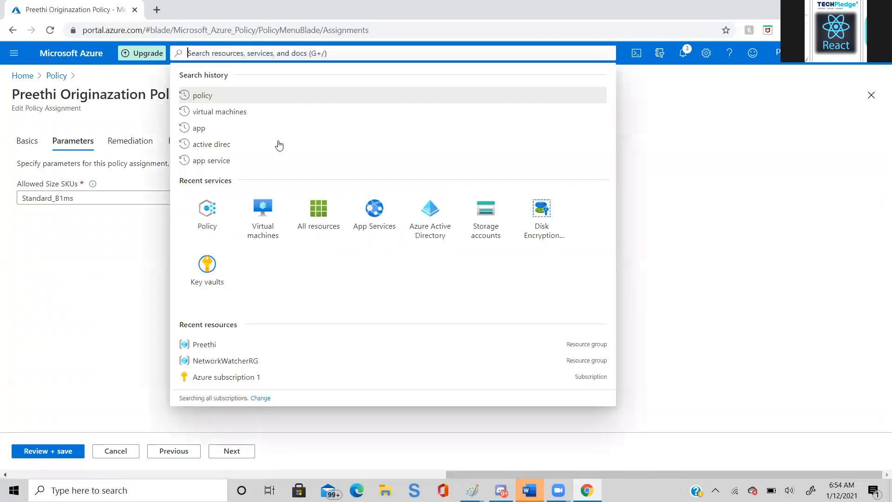
{"action": "left_click", "coordinate": [261, 218]}
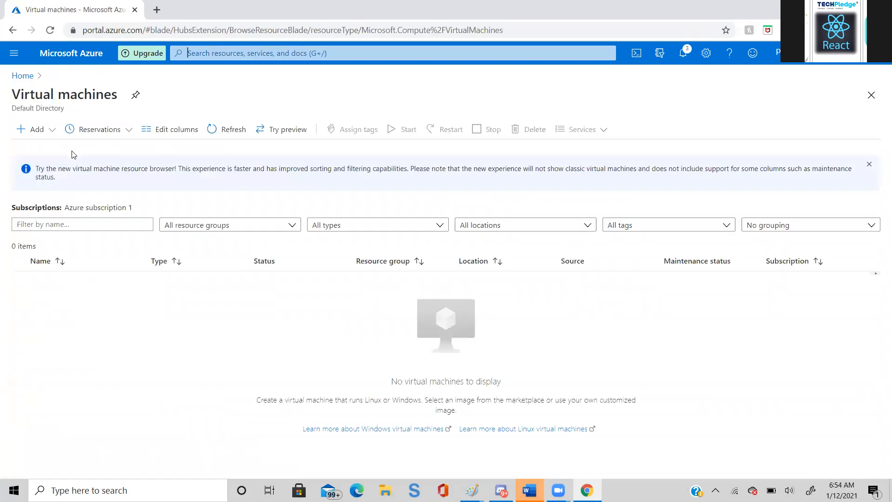
{"action": "left_click", "coordinate": [41, 134]}
{"action": "left_click", "coordinate": [38, 148]}
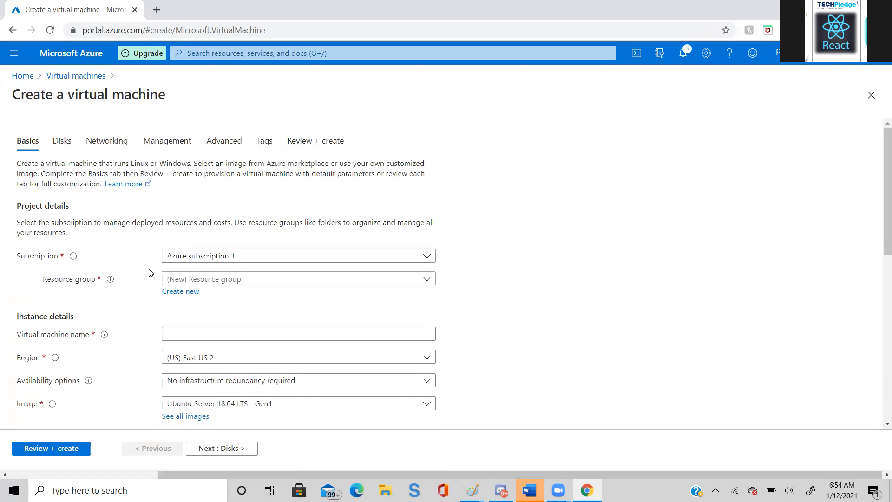
{"action": "left_click", "coordinate": [422, 286]}
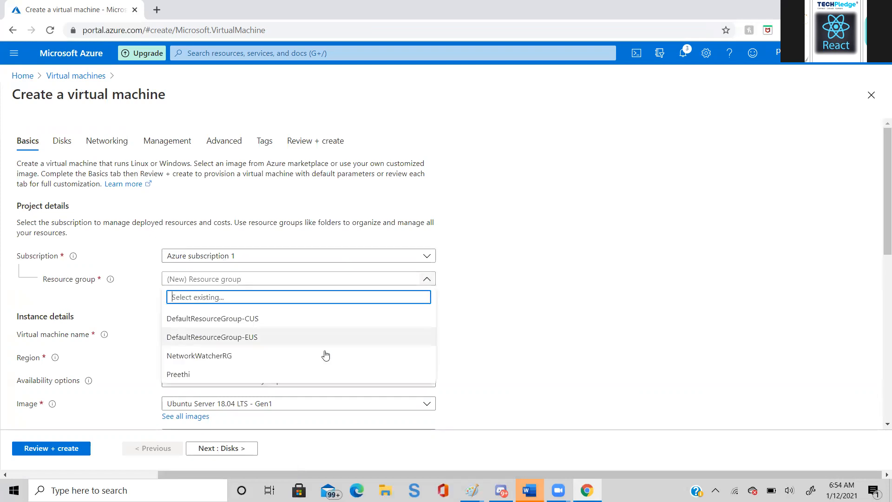
{"action": "left_click", "coordinate": [312, 371]}
{"action": "left_click", "coordinate": [329, 329]}
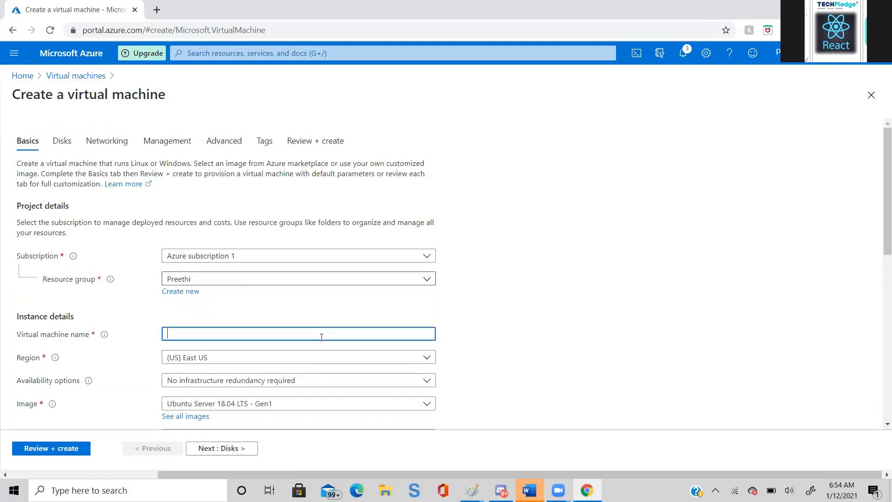
{"action": "type", "text": "vm03"}
- Run the review validation on the vm03 draft with default settings and empty tags, rechecking its basic settings
{"action": "left_click_drag", "start_coordinate": [880, 147], "coordinate": [879, 217]}
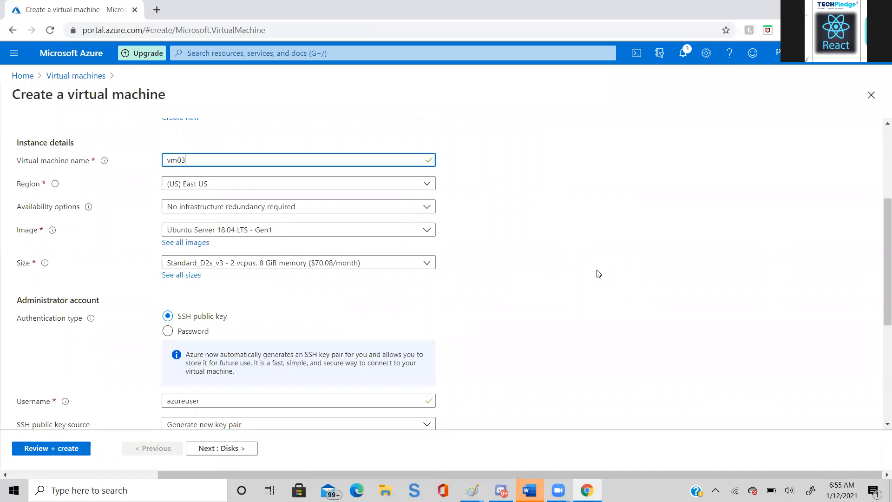
{"action": "left_click", "coordinate": [229, 454]}
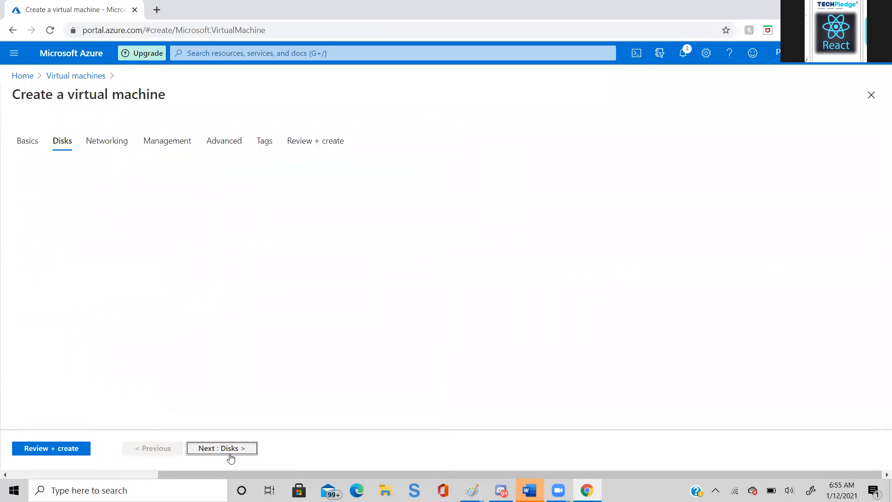
{"action": "left_click", "coordinate": [231, 454]}
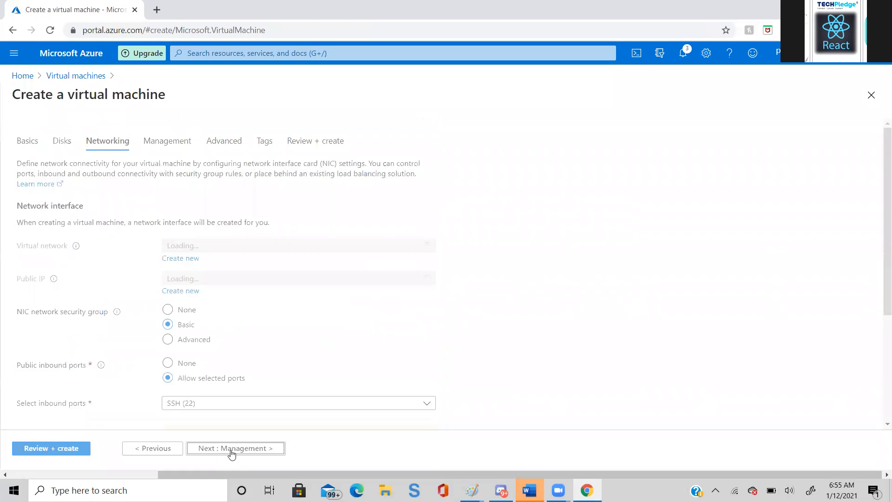
{"action": "left_click", "coordinate": [232, 454]}
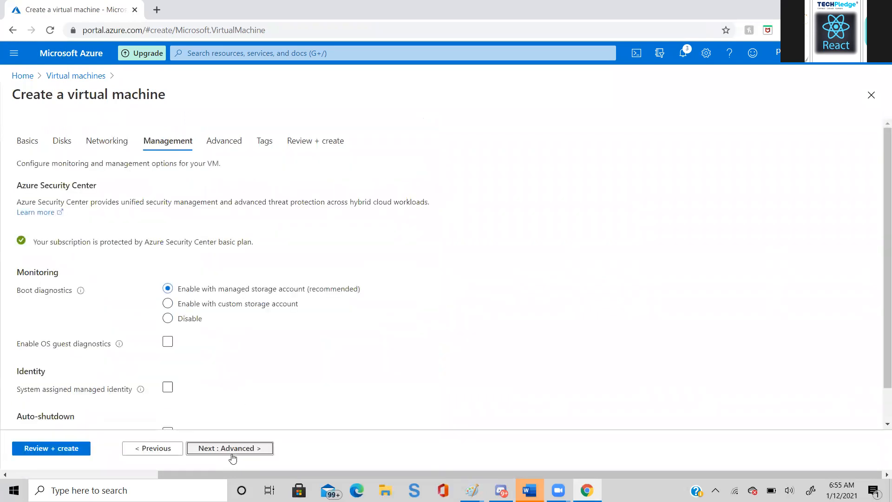
{"action": "left_click", "coordinate": [232, 453]}
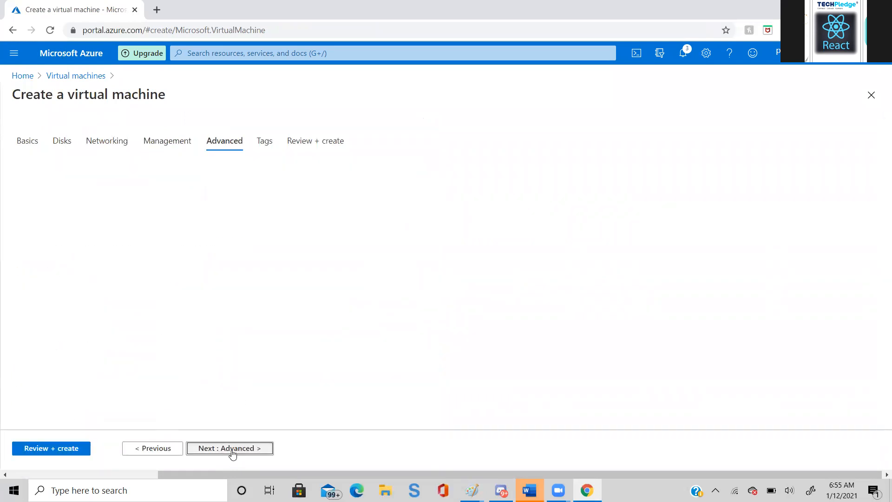
{"action": "left_click", "coordinate": [232, 453]}
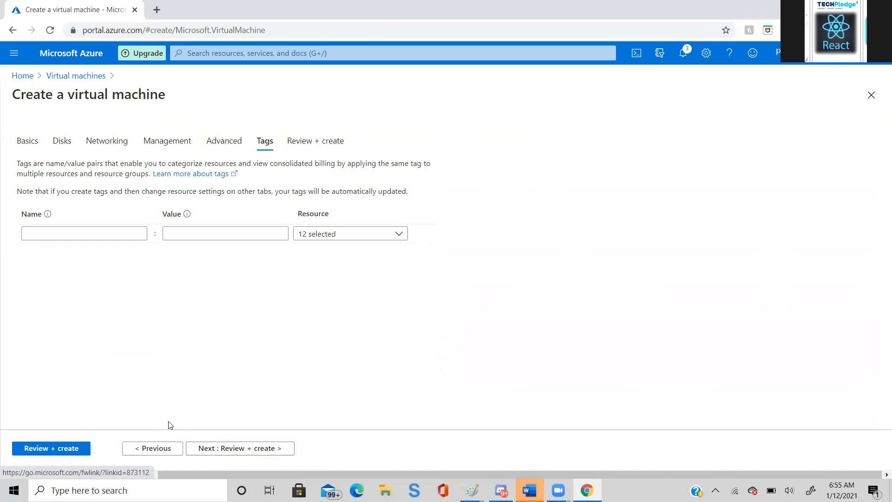
{"action": "left_click", "coordinate": [64, 449]}
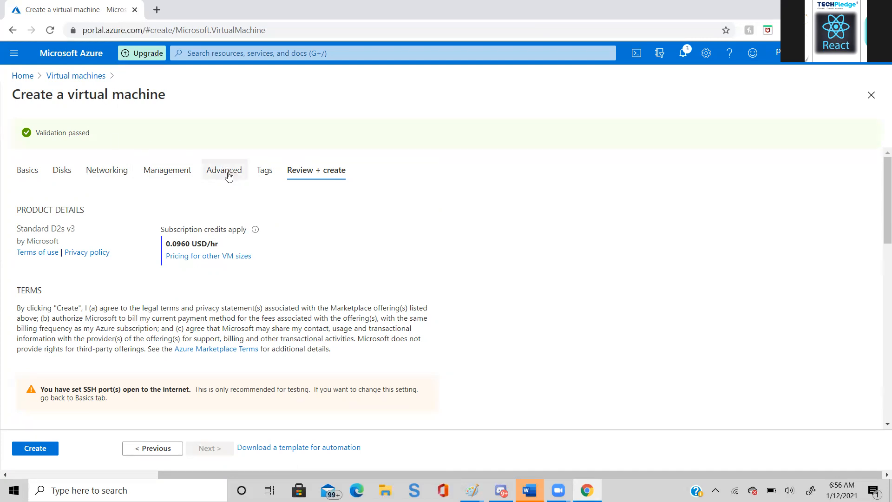
{"action": "left_click", "coordinate": [26, 173]}
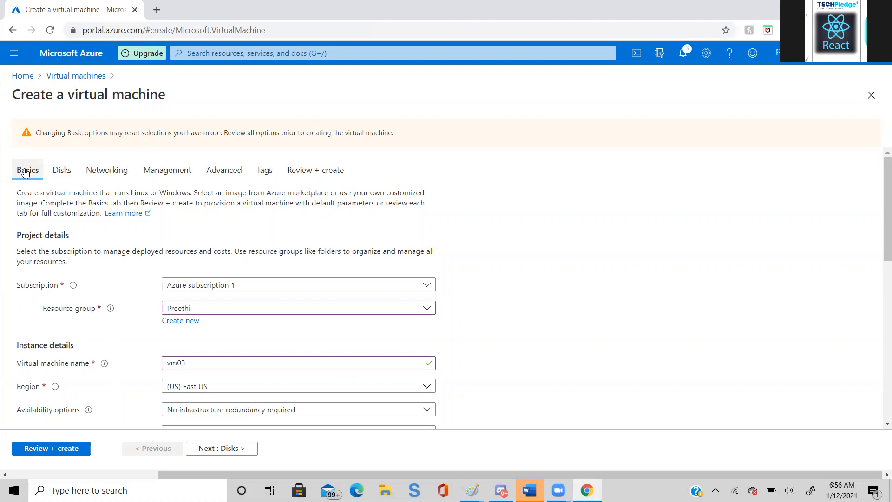
{"action": "left_click", "coordinate": [30, 451]}
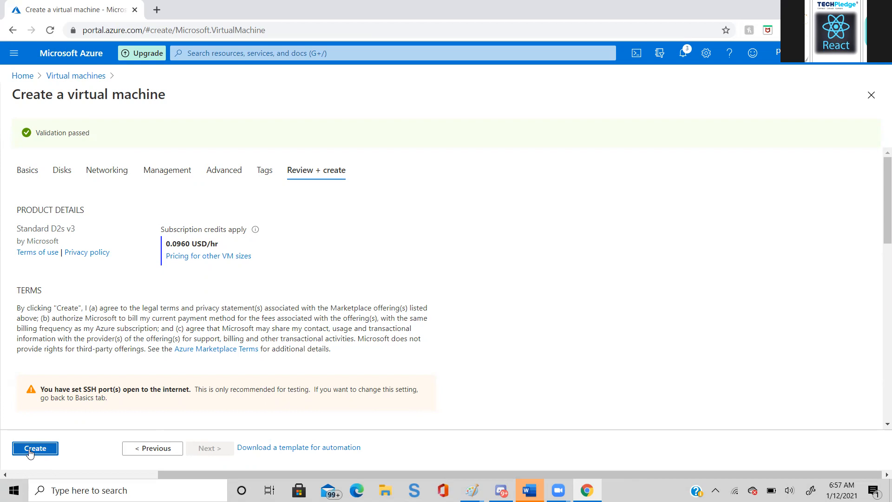
- Abandon the vm03 draft and start another virtual machine named vm05 in the person's existing resource group
{"action": "left_click", "coordinate": [85, 79]}
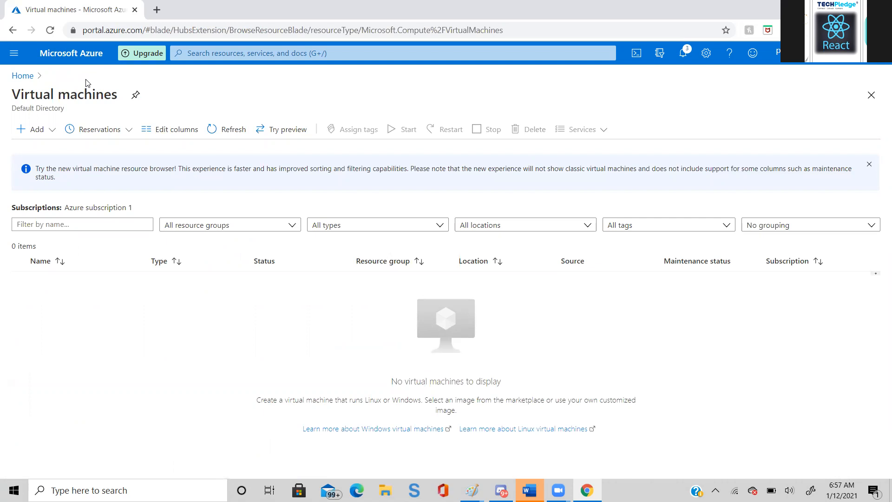
{"action": "left_click", "coordinate": [30, 131]}
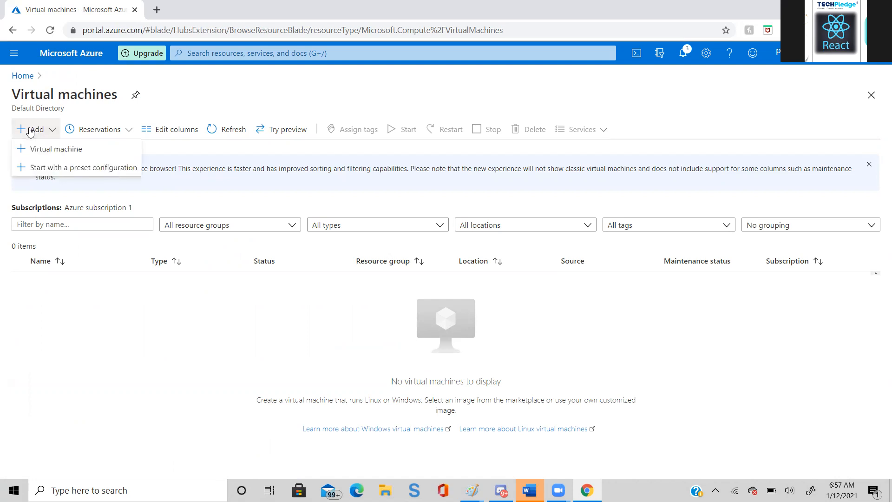
{"action": "left_click", "coordinate": [40, 148]}
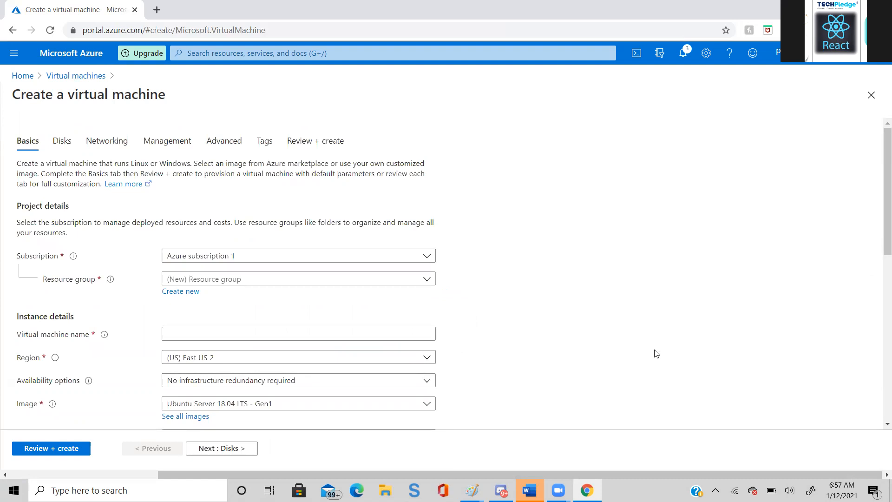
{"action": "left_click", "coordinate": [424, 280]}
{"action": "left_click", "coordinate": [328, 372]}
{"action": "left_click", "coordinate": [297, 335]}
{"action": "type", "text": "vm05"}
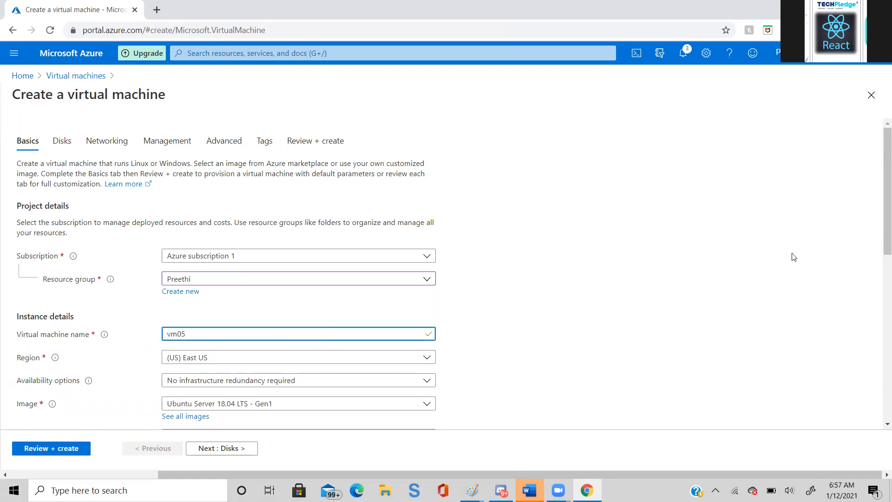
- Run the review validation on the vm05 draft, keeping the Standard_D2s_v3 size and default settings and leaving the tags empty
{"action": "left_click_drag", "start_coordinate": [879, 238], "coordinate": [879, 371]}
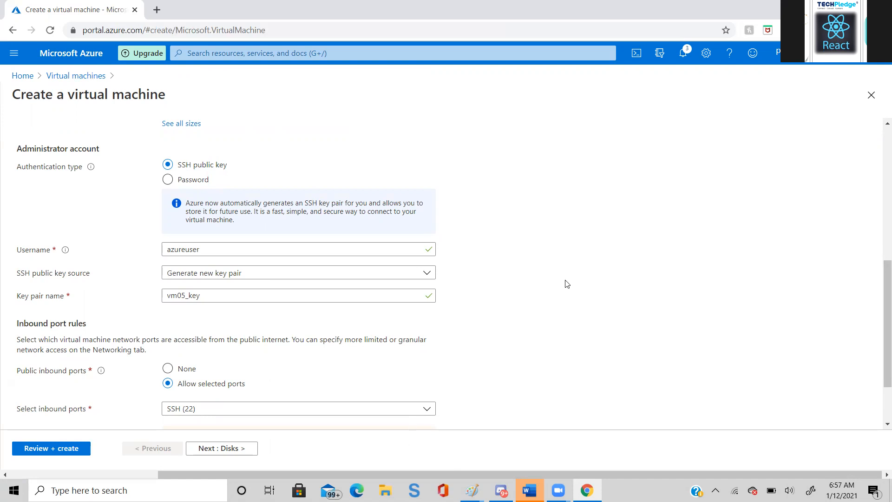
{"action": "left_click_drag", "start_coordinate": [880, 320], "coordinate": [880, 276]}
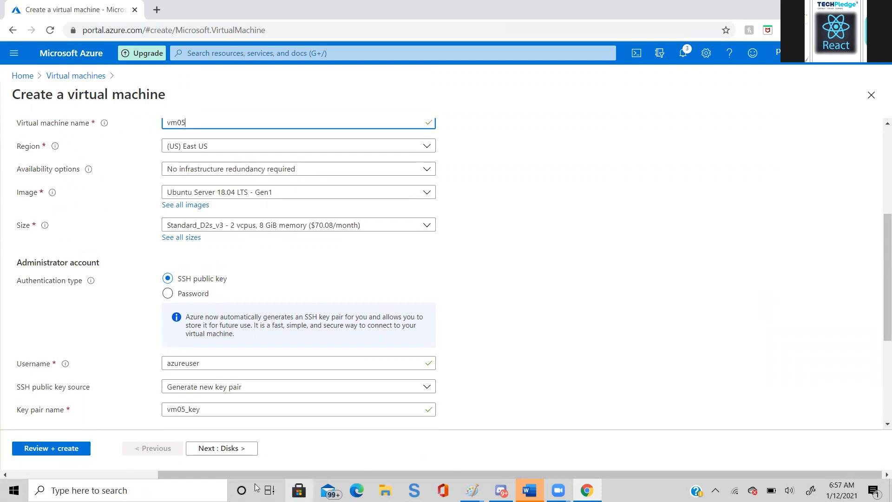
{"action": "left_click", "coordinate": [241, 449]}
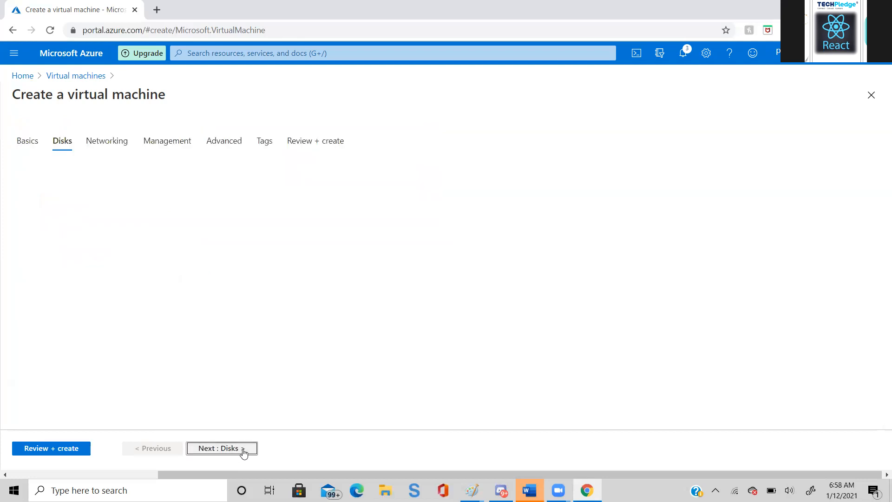
{"action": "left_click", "coordinate": [243, 451]}
{"action": "left_click", "coordinate": [244, 450]}
{"action": "left_click", "coordinate": [243, 452]}
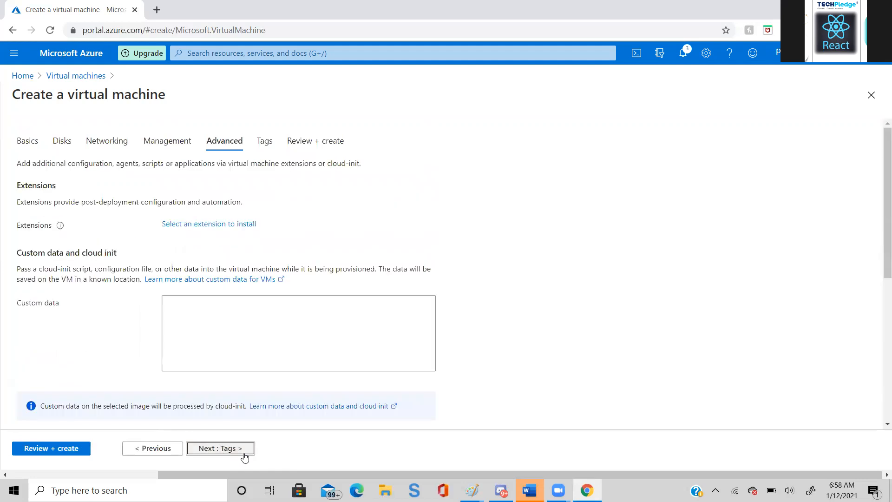
{"action": "left_click", "coordinate": [244, 453]}
{"action": "left_click", "coordinate": [245, 452]}
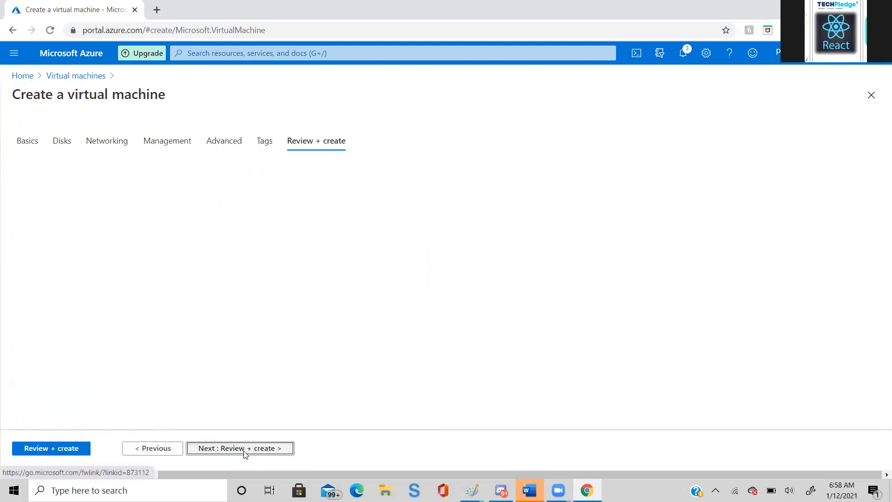
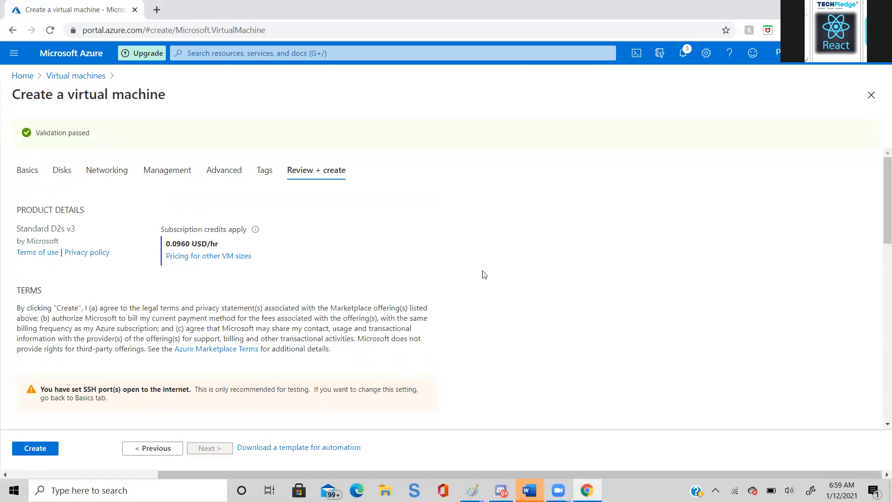
- Recheck the basic settings of the vm05 draft, including its size and administrator account, and rerun the review validation
{"action": "left_click", "coordinate": [147, 448]}
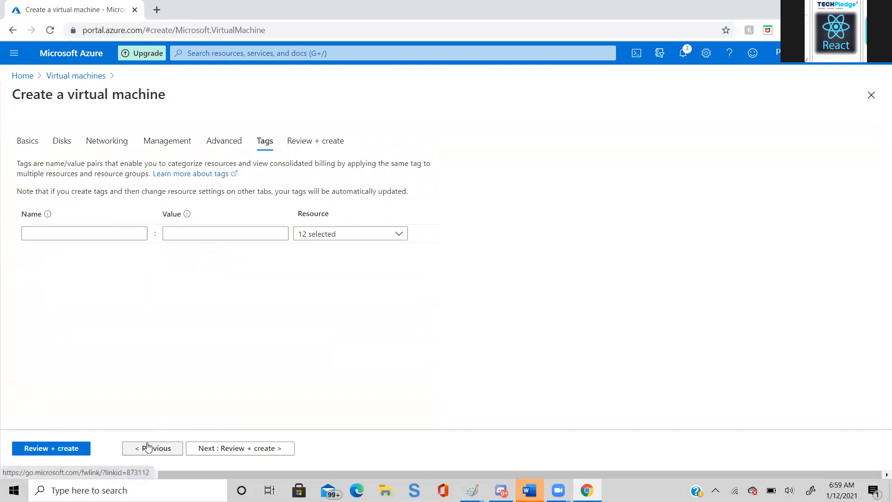
{"action": "left_click", "coordinate": [27, 140]}
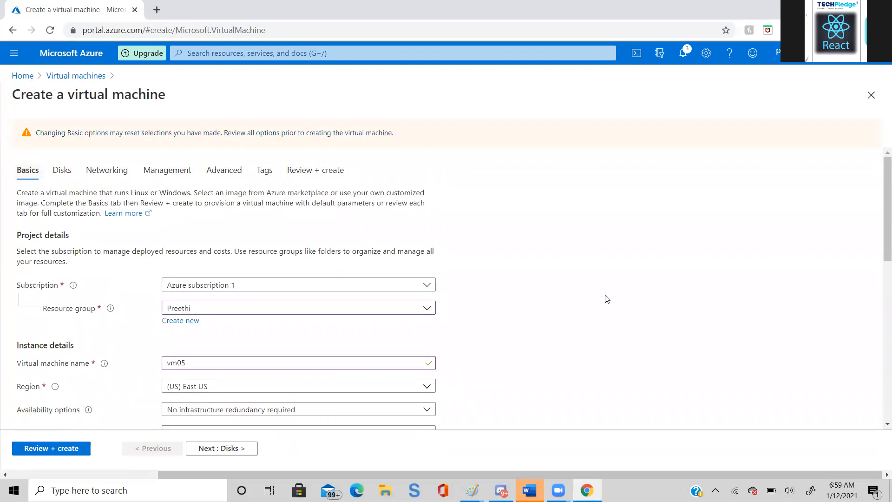
{"action": "scroll", "coordinate": [606, 298], "scroll_direction": "down", "scroll_amount": 2}
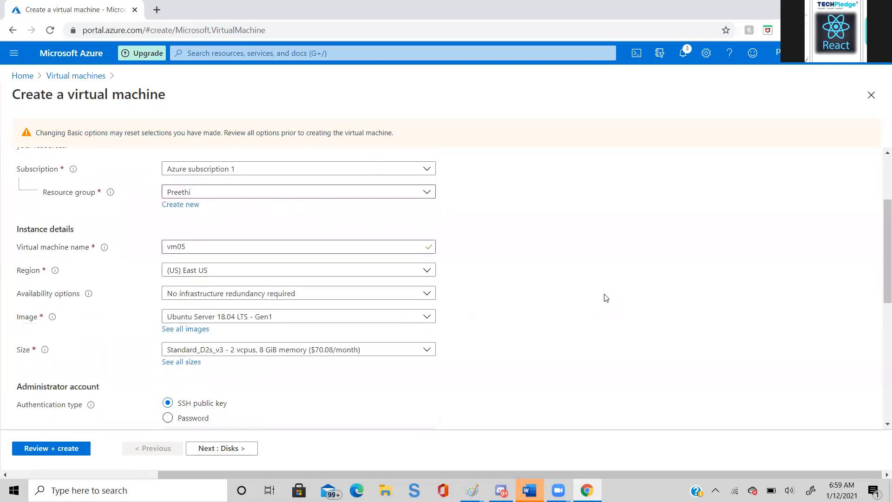
{"action": "scroll", "coordinate": [592, 289], "scroll_direction": "down", "scroll_amount": 1}
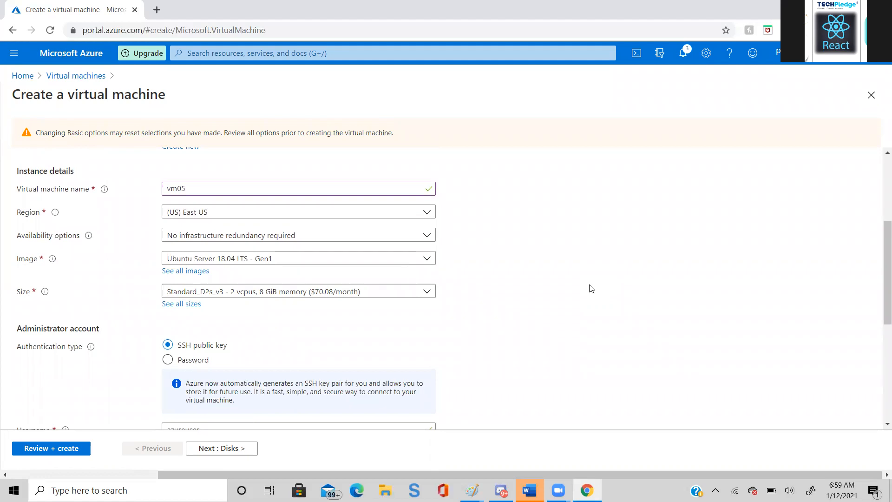
{"action": "scroll", "coordinate": [592, 289], "scroll_direction": "down", "scroll_amount": 1}
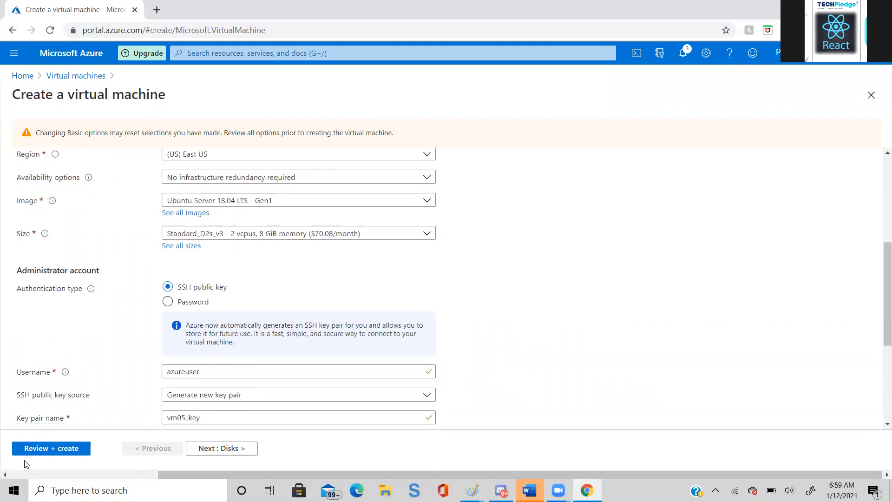
{"action": "left_click", "coordinate": [52, 448]}
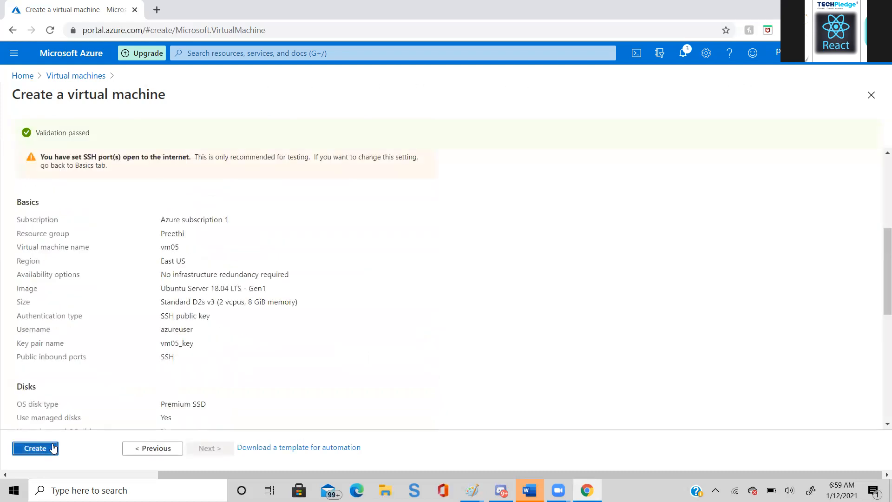
- Abandon the vm05 draft and start another virtual machine named vm03 in the person's existing resource group
{"action": "left_click", "coordinate": [78, 75]}
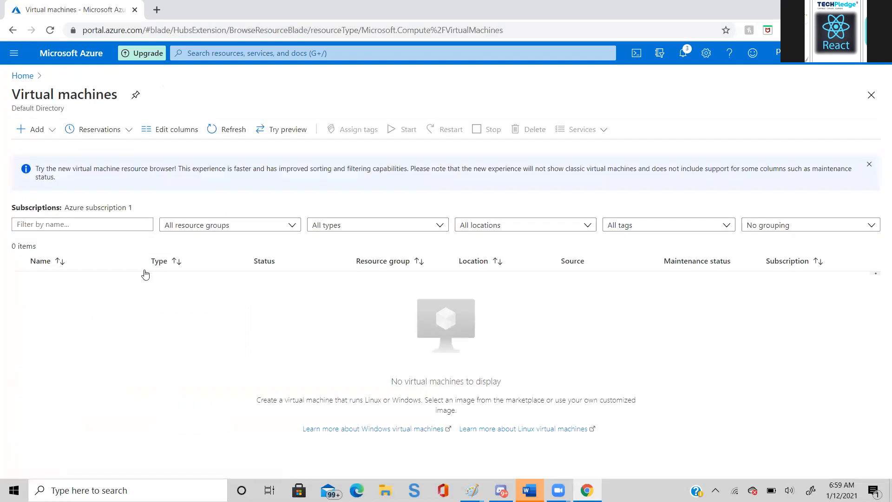
{"action": "left_click", "coordinate": [55, 130]}
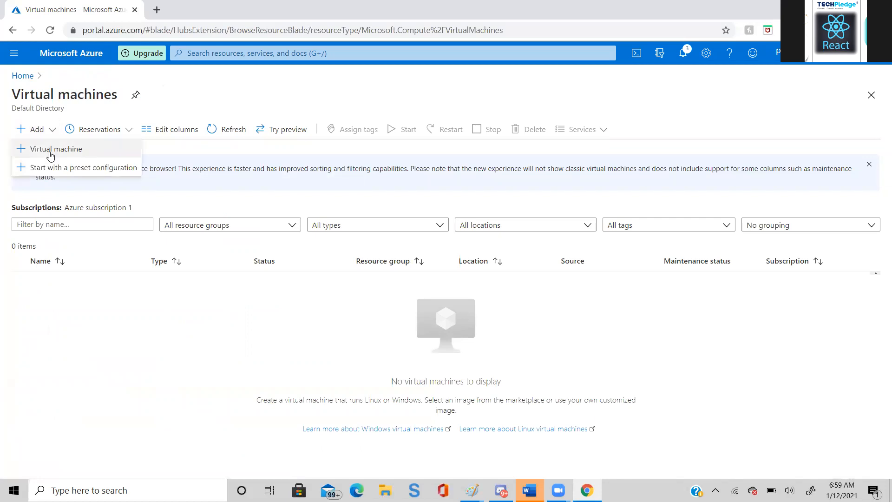
{"action": "left_click", "coordinate": [53, 149]}
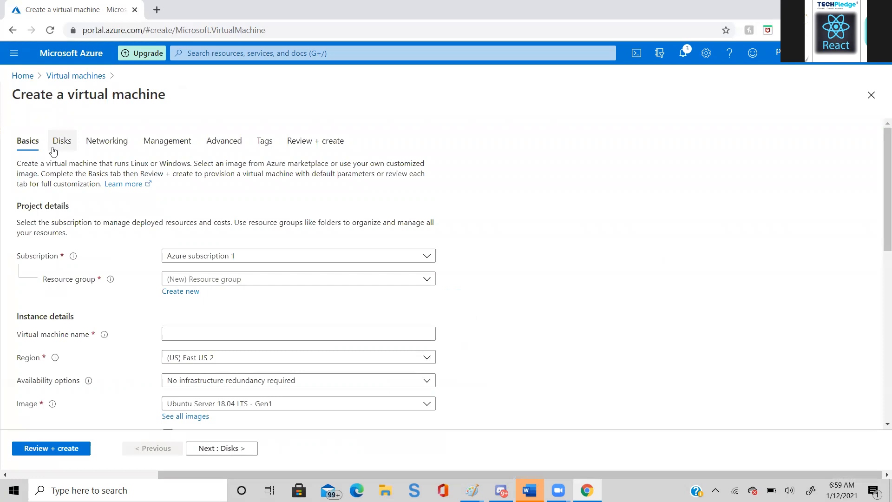
{"action": "left_click", "coordinate": [426, 280]}
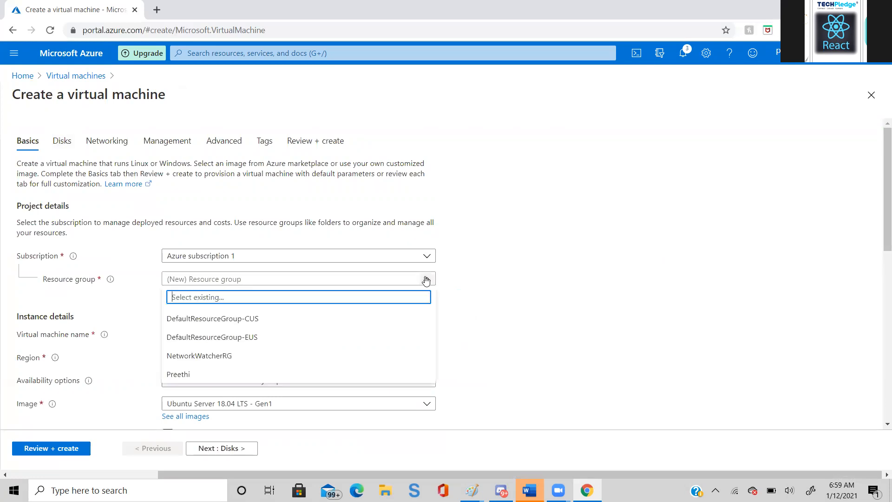
{"action": "left_click", "coordinate": [207, 374]}
{"action": "left_click", "coordinate": [250, 335]}
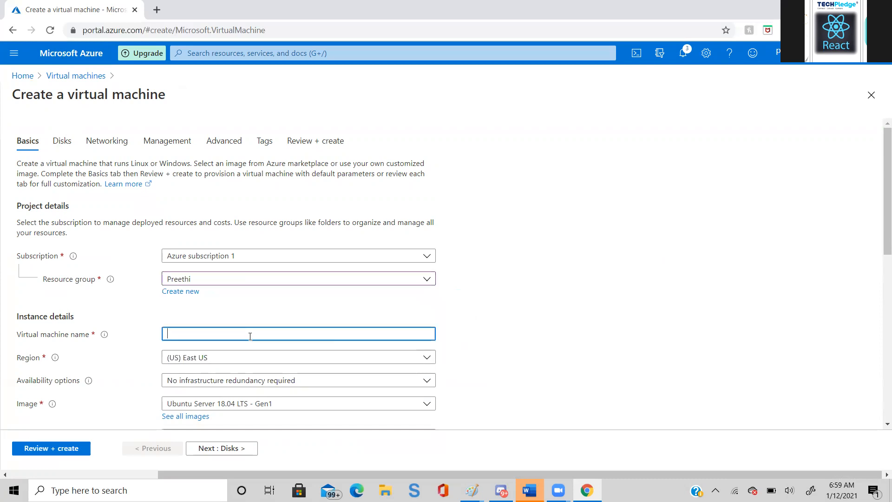
{"action": "type", "text": "vm03"}
{"action": "left_click", "coordinate": [572, 341]}
- Run the review validation on the vm03 draft, keeping the Standard_D2s_v3 size and all defaults and leaving the tags empty
{"action": "scroll", "coordinate": [567, 340], "scroll_direction": "down", "scroll_amount": 2}
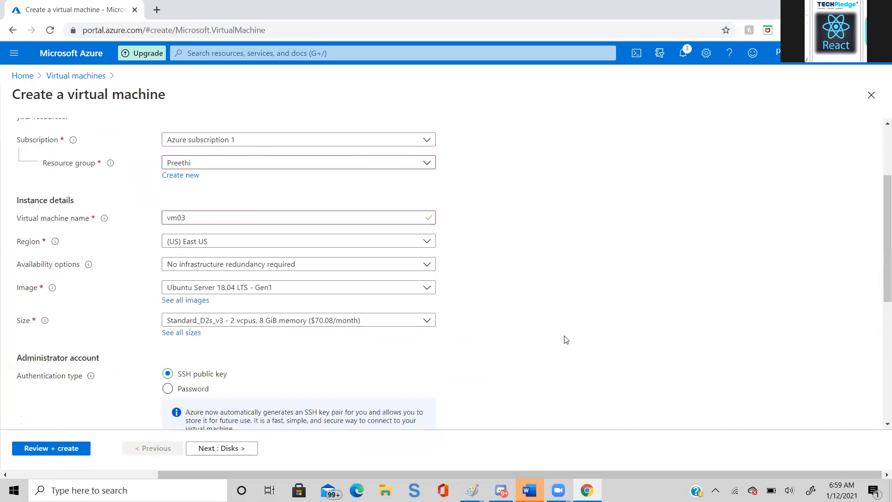
{"action": "scroll", "coordinate": [565, 340], "scroll_direction": "down", "scroll_amount": 1}
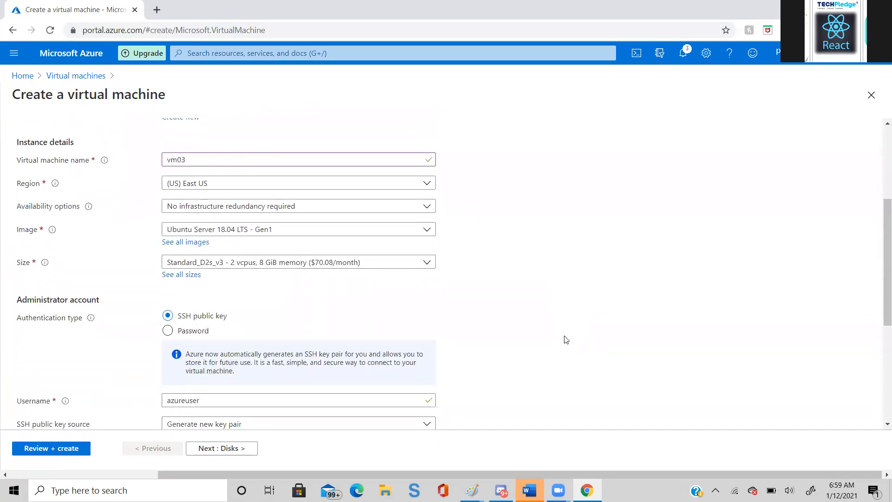
{"action": "scroll", "coordinate": [565, 340], "scroll_direction": "down", "scroll_amount": 1}
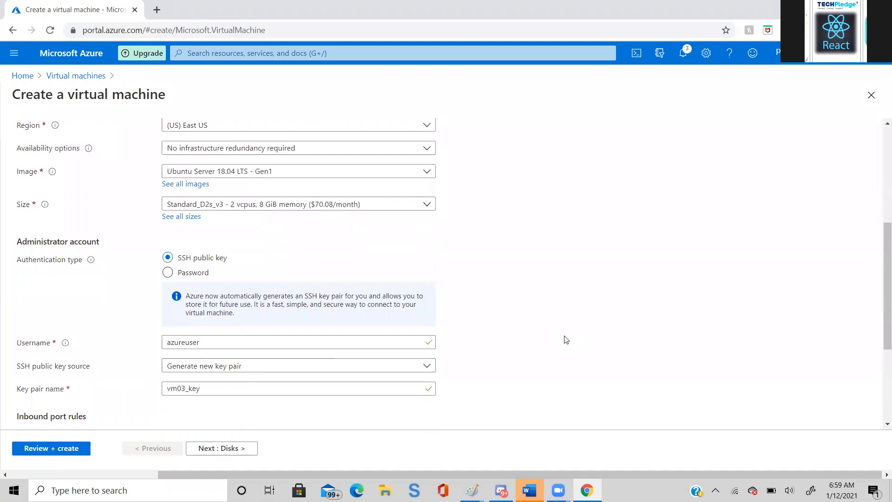
{"action": "scroll", "coordinate": [566, 340], "scroll_direction": "down", "scroll_amount": 1}
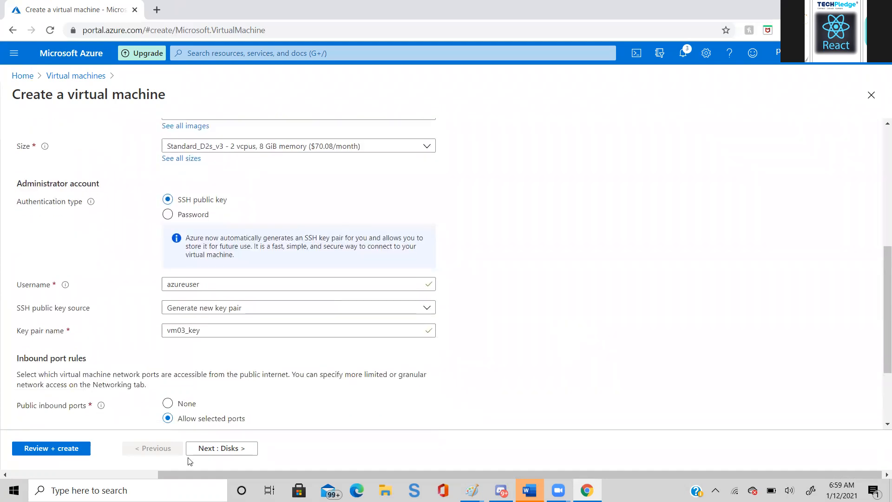
{"action": "left_click", "coordinate": [232, 452]}
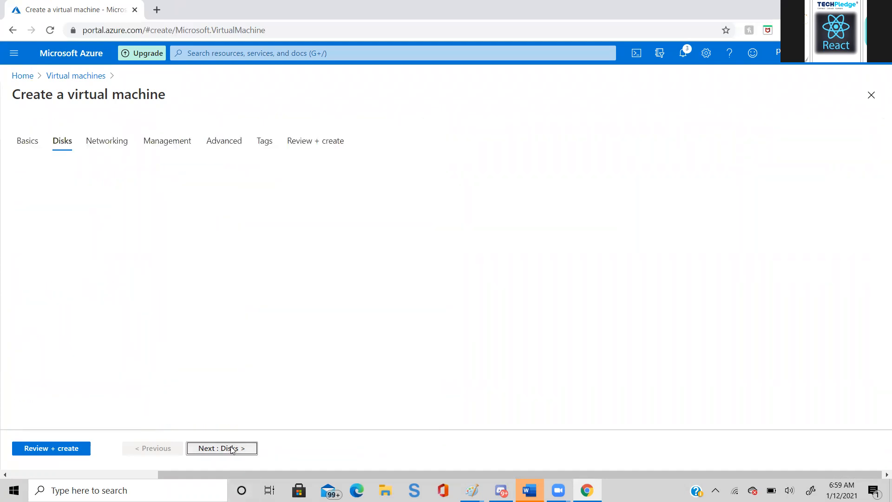
{"action": "left_click", "coordinate": [232, 450]}
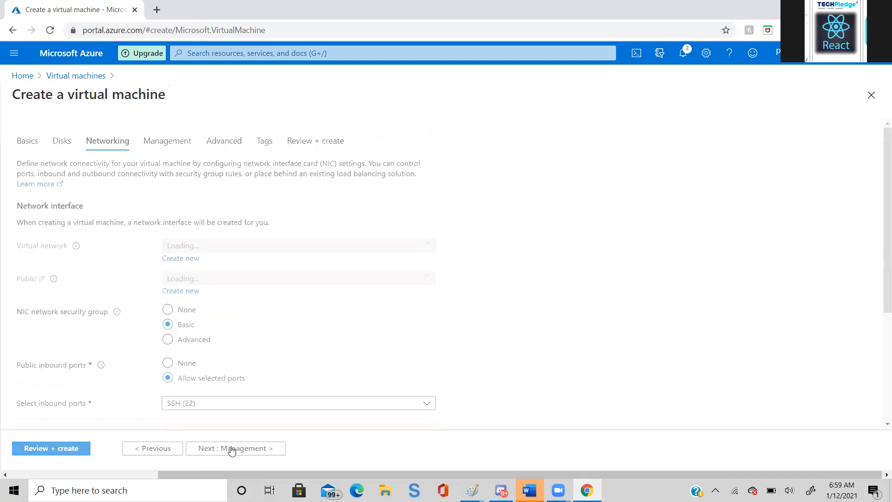
{"action": "left_click", "coordinate": [232, 451]}
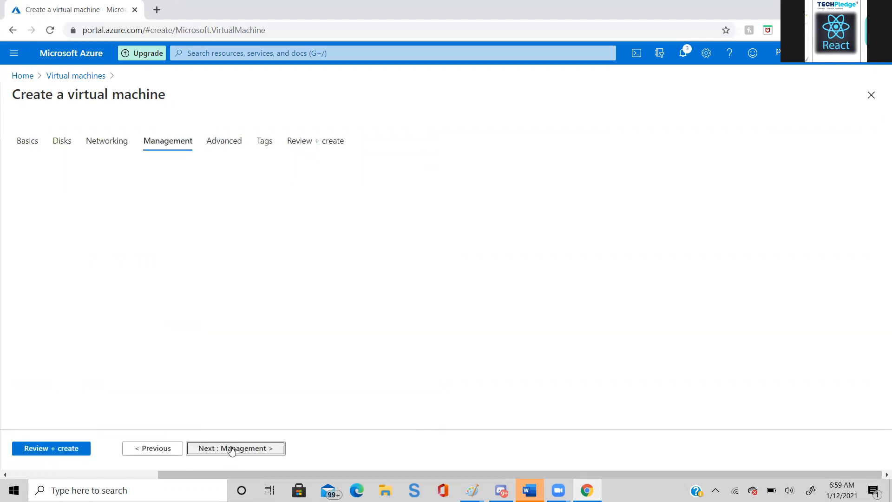
{"action": "left_click", "coordinate": [232, 451]}
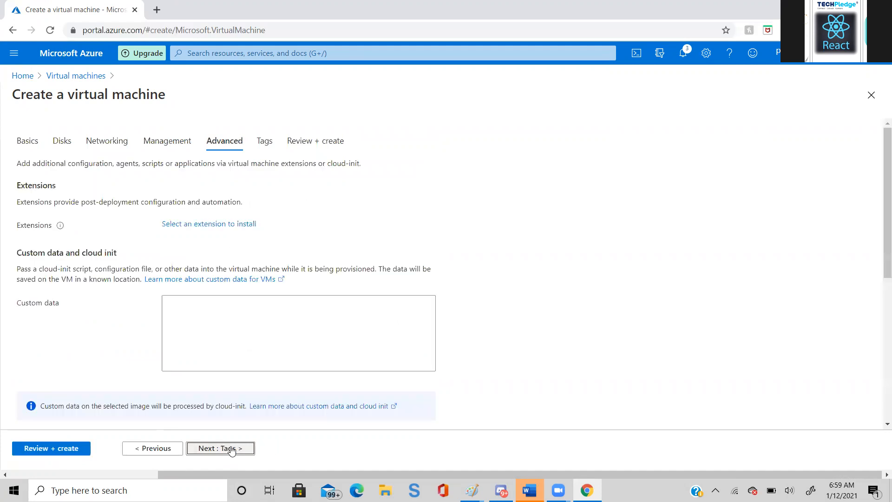
{"action": "left_click", "coordinate": [232, 451]}
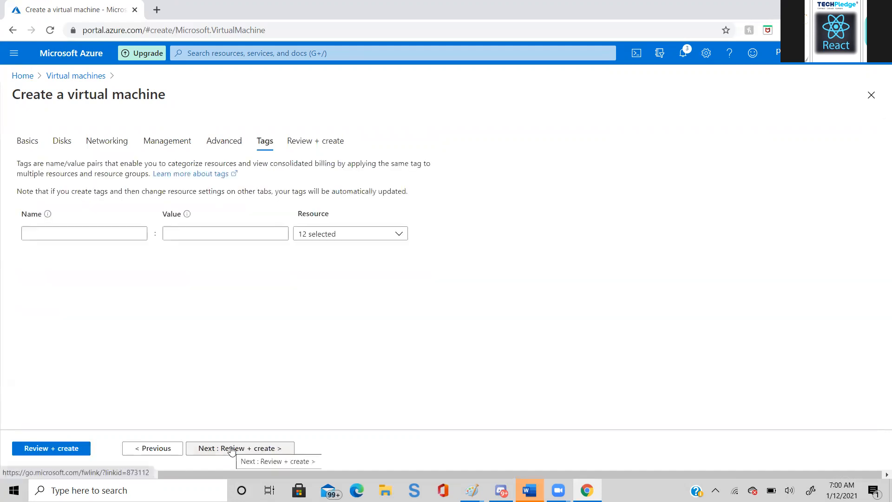
{"action": "left_click", "coordinate": [232, 451]}
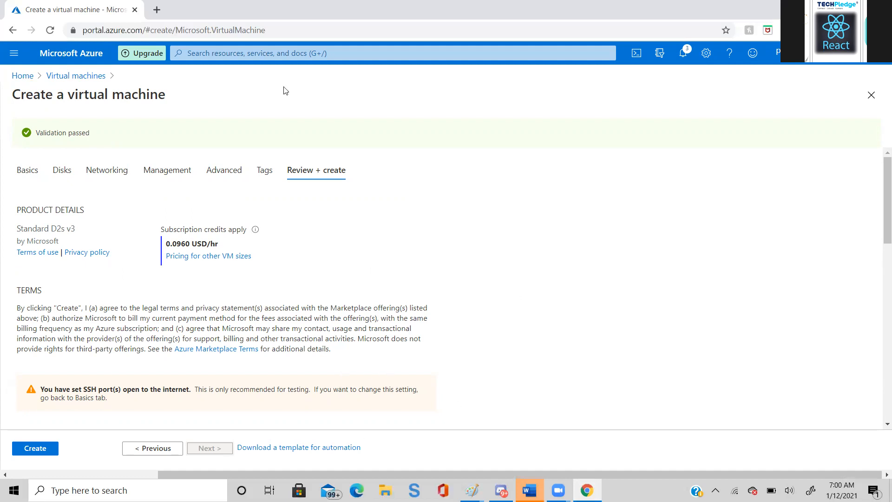
- Leave the vm03 draft and review the policy assignments and the compliance overview for Azure subscription 1
{"action": "left_click", "coordinate": [112, 75]}
{"action": "left_click", "coordinate": [23, 75]}
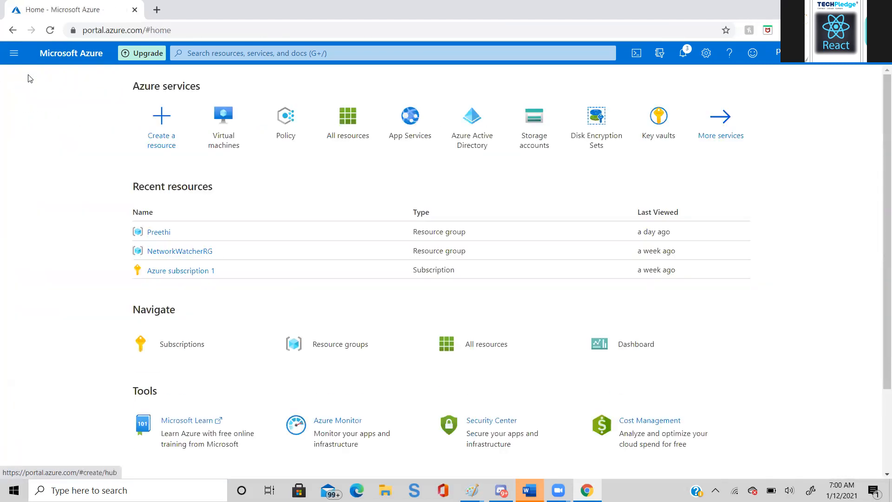
{"action": "left_click", "coordinate": [287, 128]}
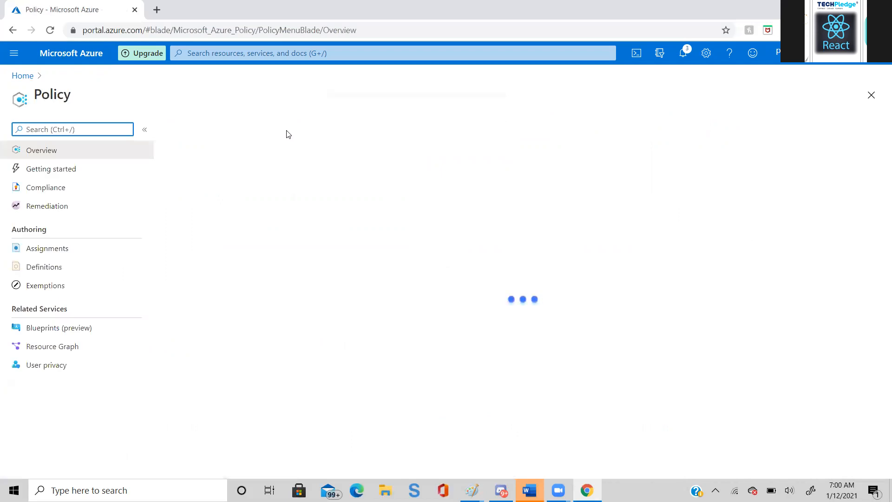
{"action": "left_click", "coordinate": [51, 251]}
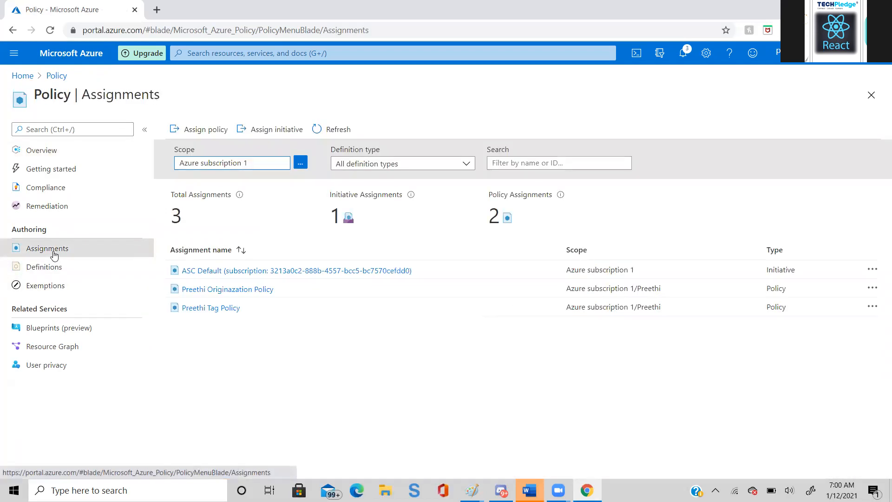
{"action": "left_click", "coordinate": [49, 151]}
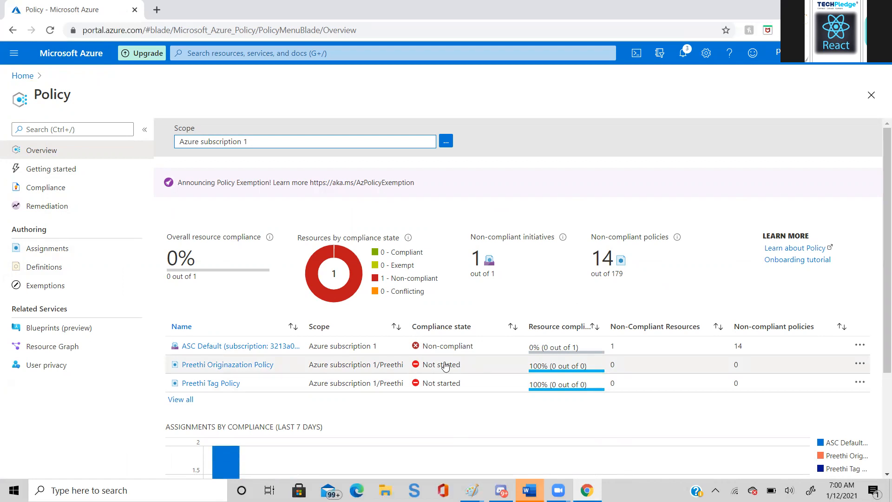
- View the definition behind the organization policy assignment, Allowed virtual machine size SKUs, and return to the policy overview
{"action": "left_click", "coordinate": [864, 368]}
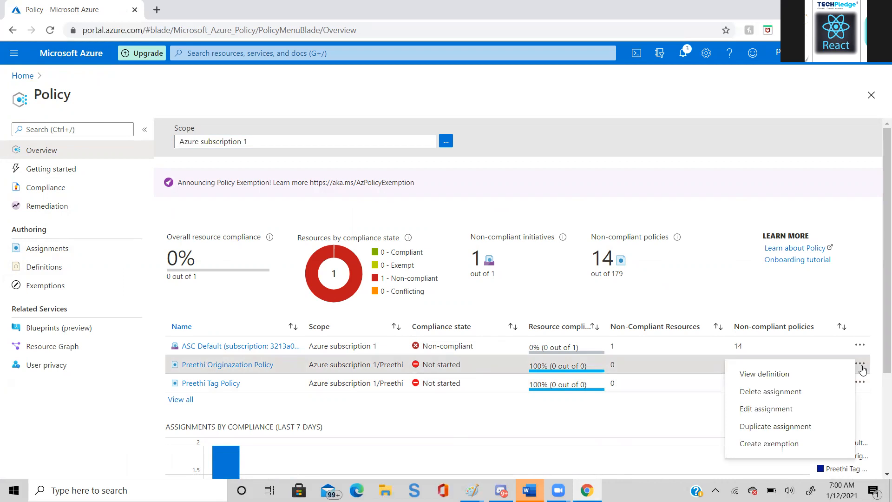
{"action": "left_click", "coordinate": [797, 379]}
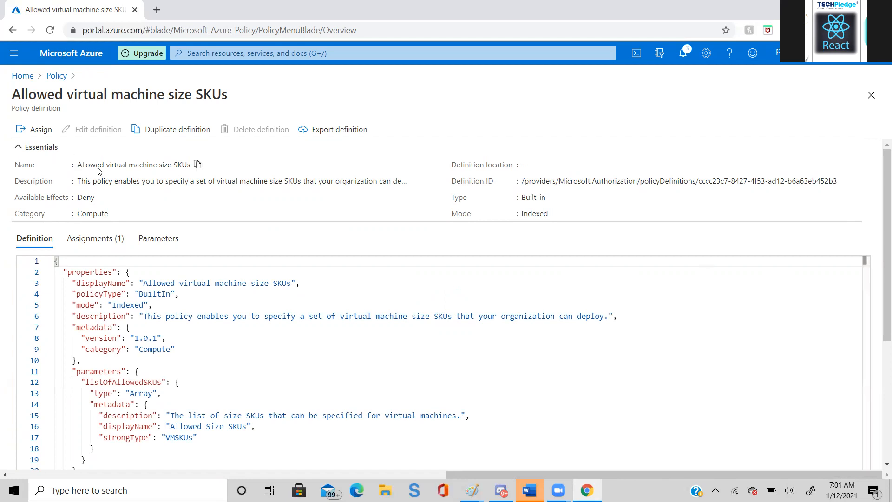
{"action": "left_click", "coordinate": [52, 78]}
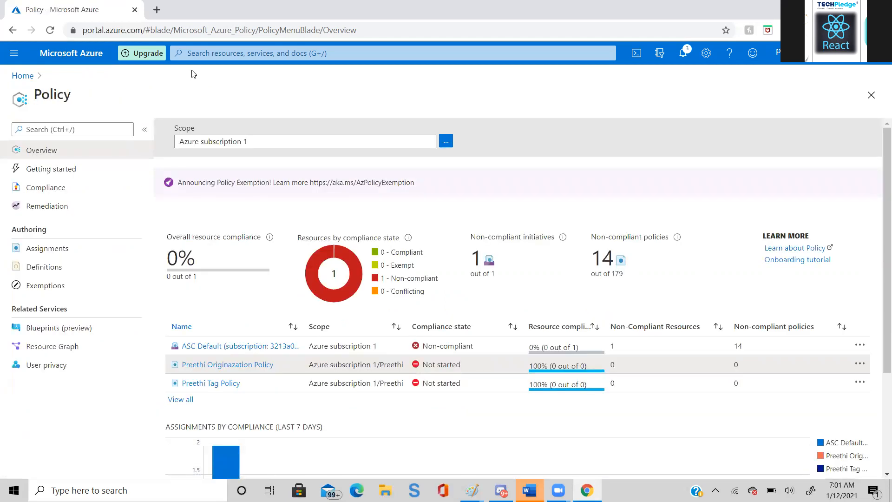
- Start creating another virtual machine under Azure subscription 1 in the person's existing resource group
{"action": "left_click", "coordinate": [235, 51]}
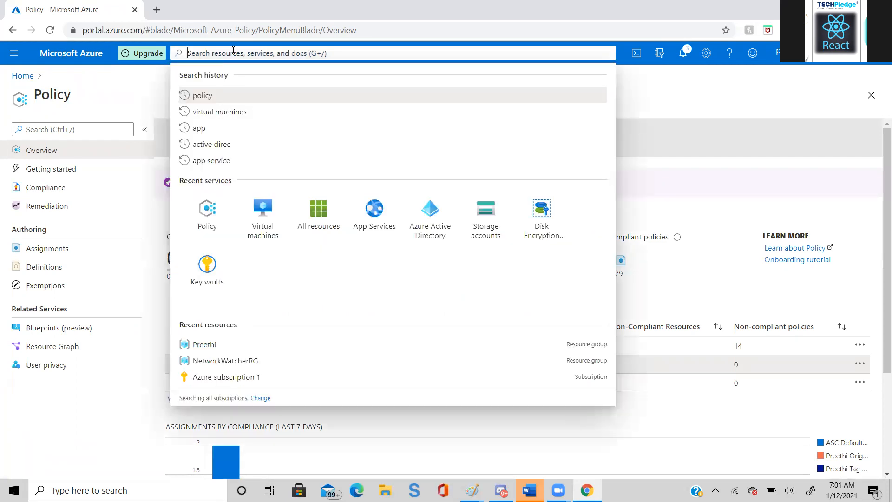
{"action": "left_click", "coordinate": [266, 228]}
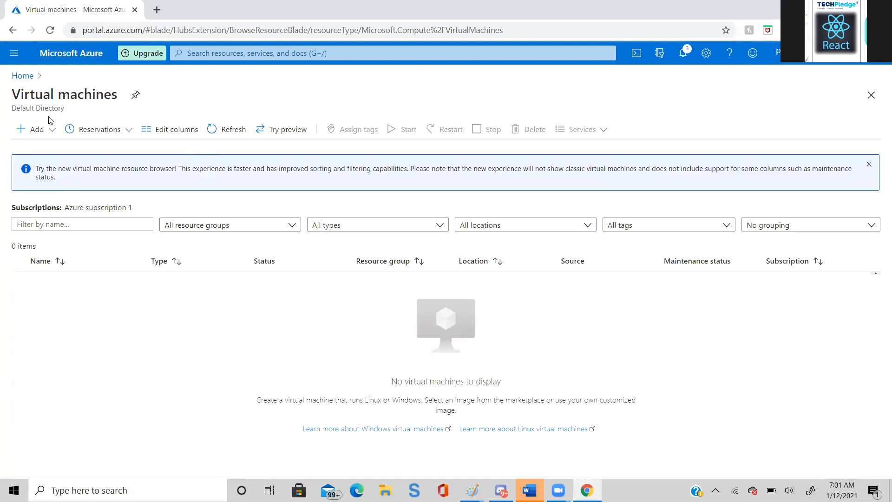
{"action": "left_click", "coordinate": [47, 131]}
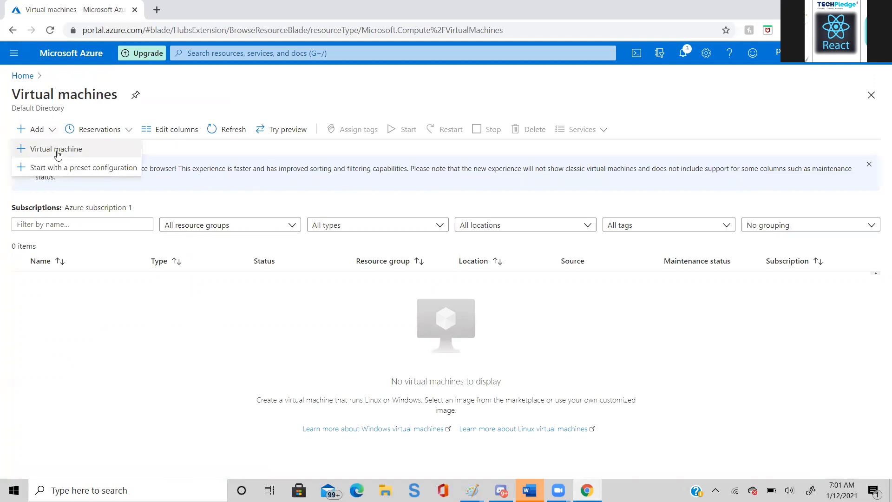
{"action": "left_click", "coordinate": [56, 150]}
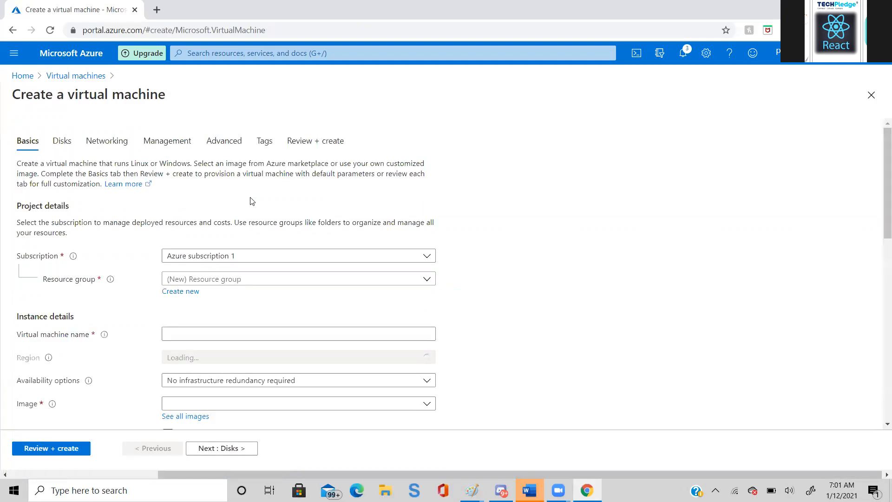
{"action": "left_click", "coordinate": [346, 283]}
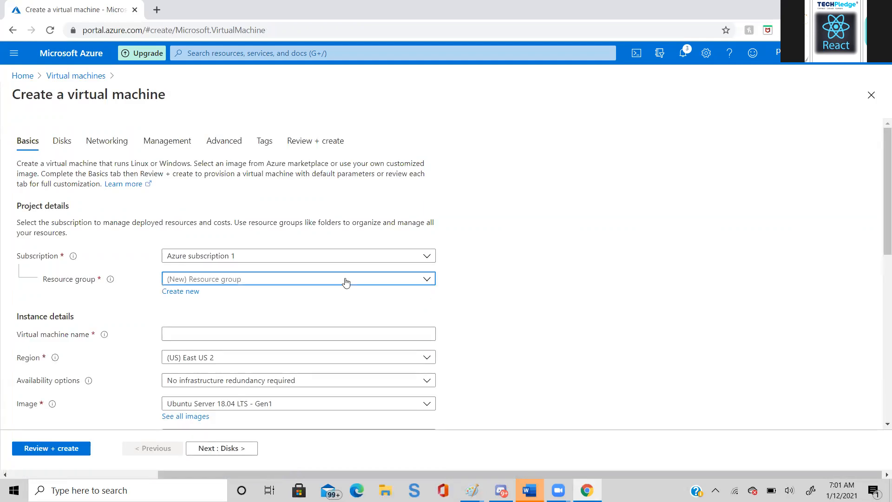
{"action": "left_click", "coordinate": [200, 372]}
- Name the new virtual machine vm02
{"action": "left_click", "coordinate": [242, 331]}
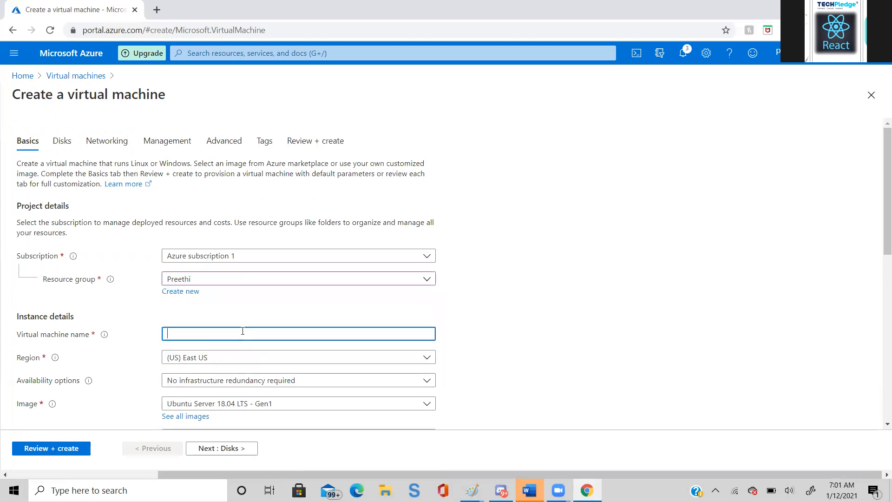
{"action": "type", "text": "vm,oo2"}
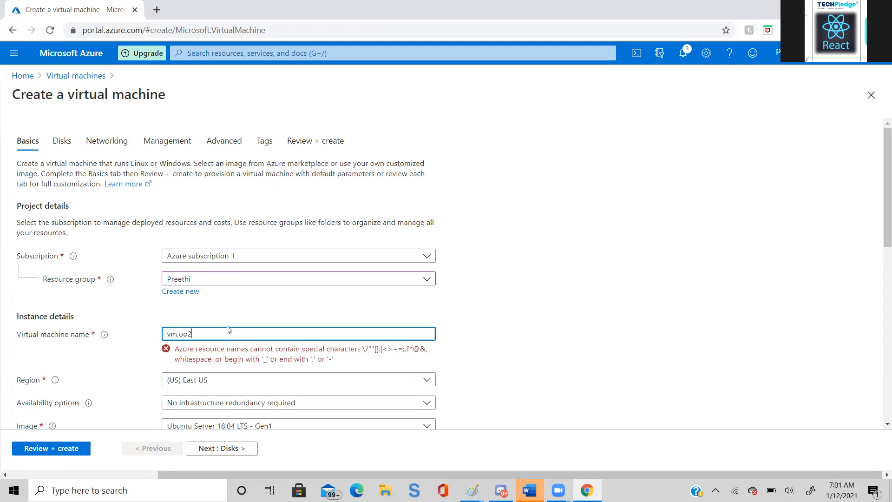
{"action": "left_click_drag", "start_coordinate": [227, 326], "coordinate": [122, 319]}
{"action": "left_click", "coordinate": [207, 338]}
{"action": "left_click_drag", "start_coordinate": [200, 335], "coordinate": [162, 330]}
{"action": "type", "text": "vm02"}
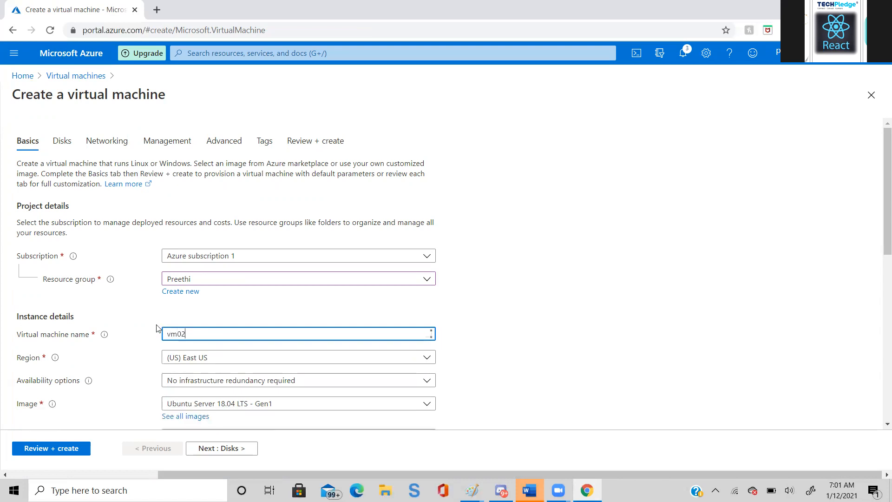
- Run the review validation on the vm02 draft, keeping the default settings and leaving the tags empty
{"action": "left_click", "coordinate": [225, 448]}
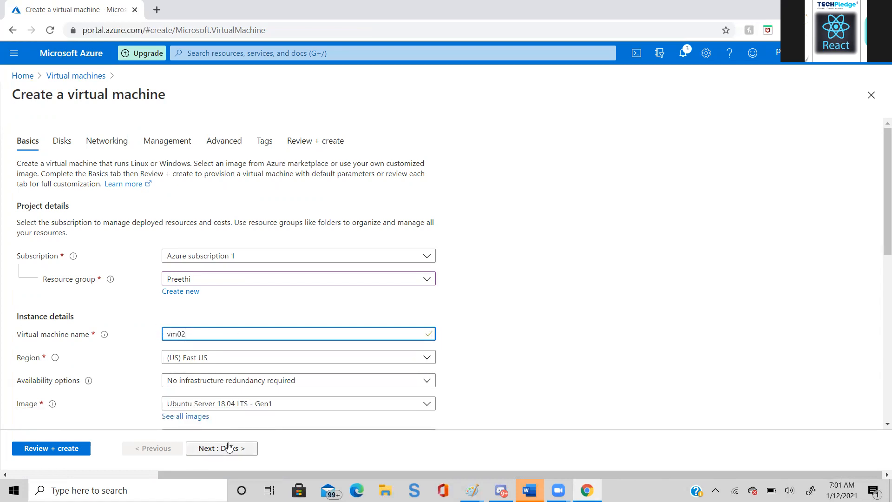
{"action": "left_click", "coordinate": [225, 448]}
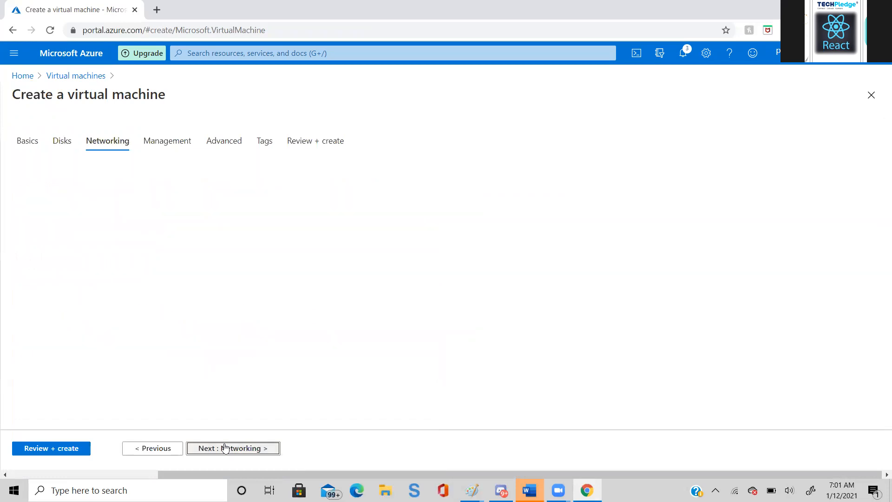
{"action": "left_click", "coordinate": [225, 448]}
{"action": "left_click", "coordinate": [225, 448]}
{"action": "left_click", "coordinate": [224, 448]}
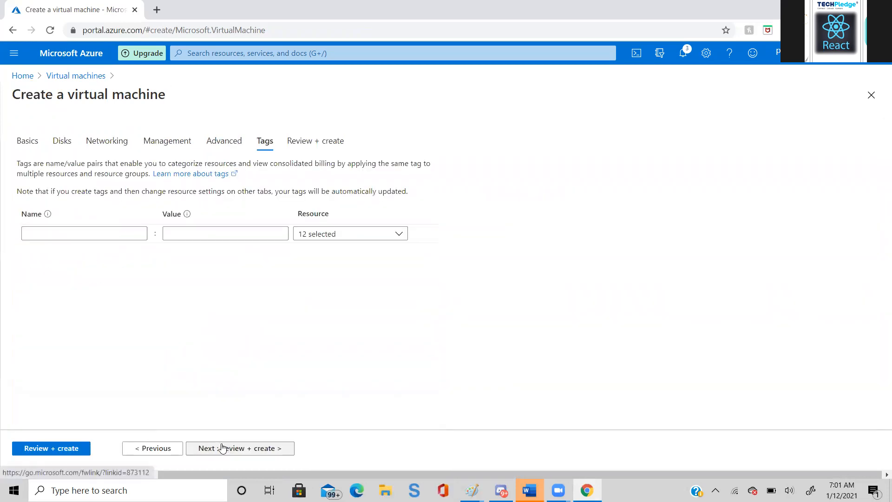
{"action": "left_click", "coordinate": [222, 448]}
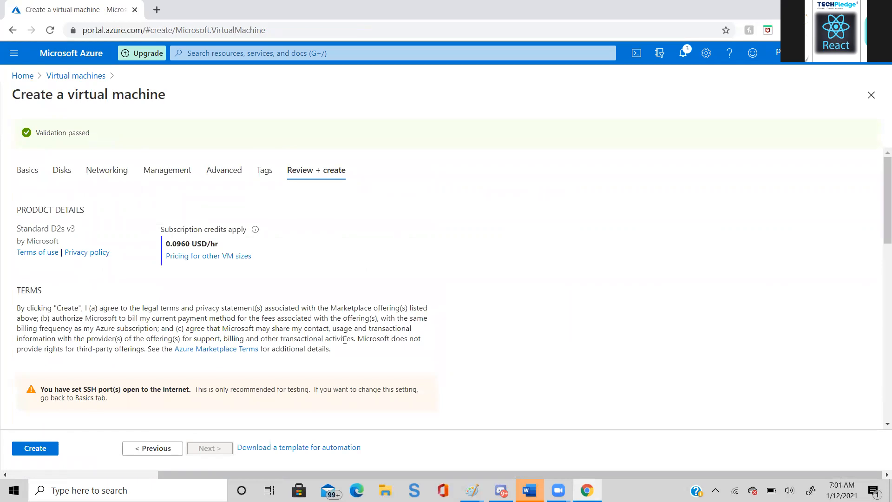
- Deploy vm02 with a newly generated and downloaded SSH private key, and inspect the deployment's error details
{"action": "left_click", "coordinate": [33, 449]}
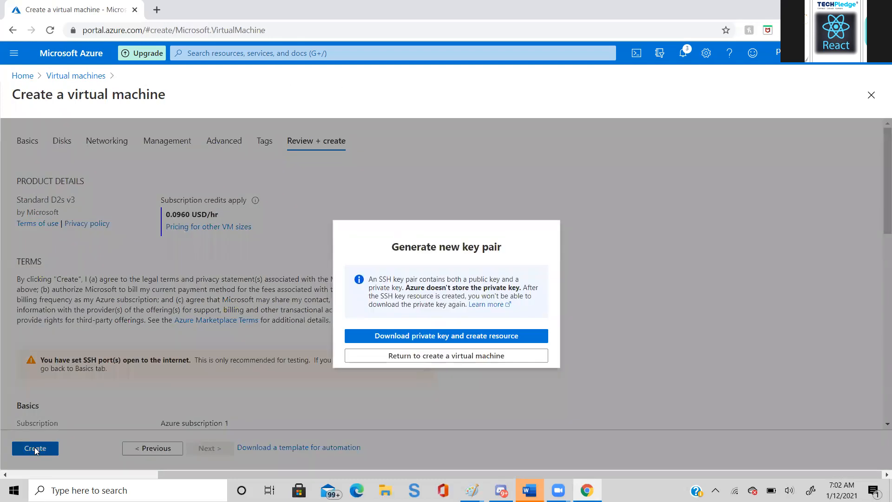
{"action": "left_click", "coordinate": [421, 339]}
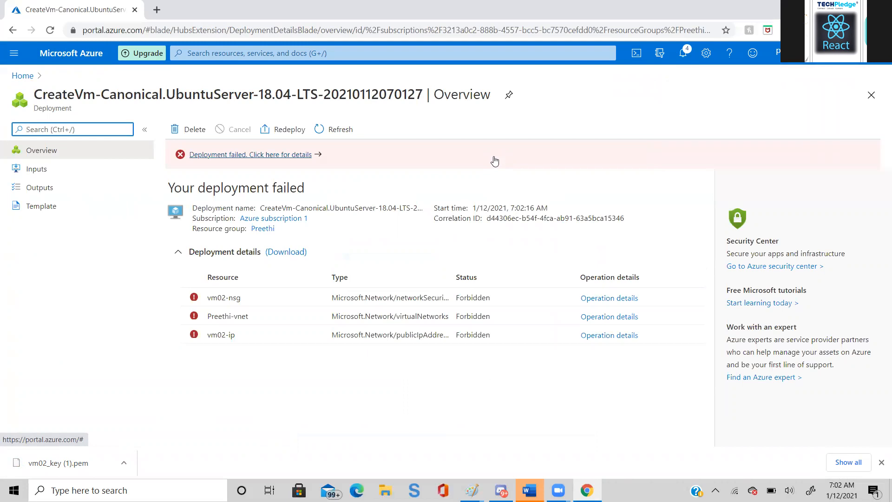
{"action": "left_click", "coordinate": [272, 156]}
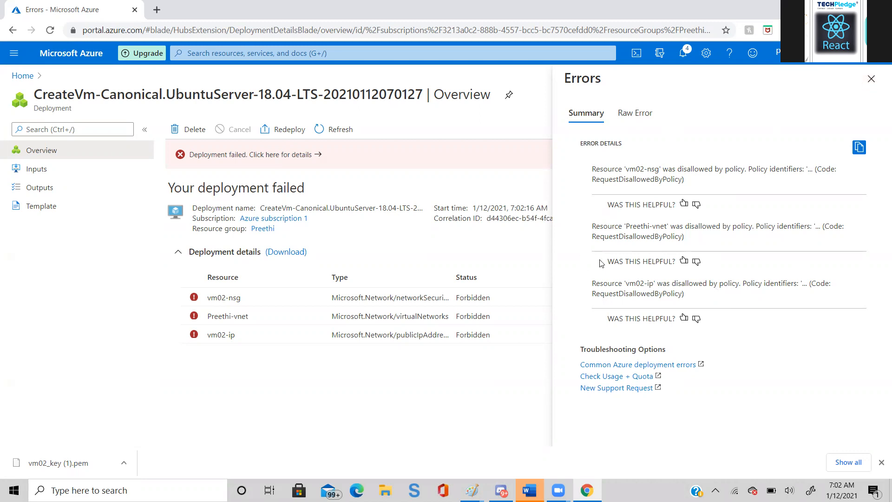
{"action": "left_click", "coordinate": [872, 80]}
{"action": "left_click", "coordinate": [24, 76]}
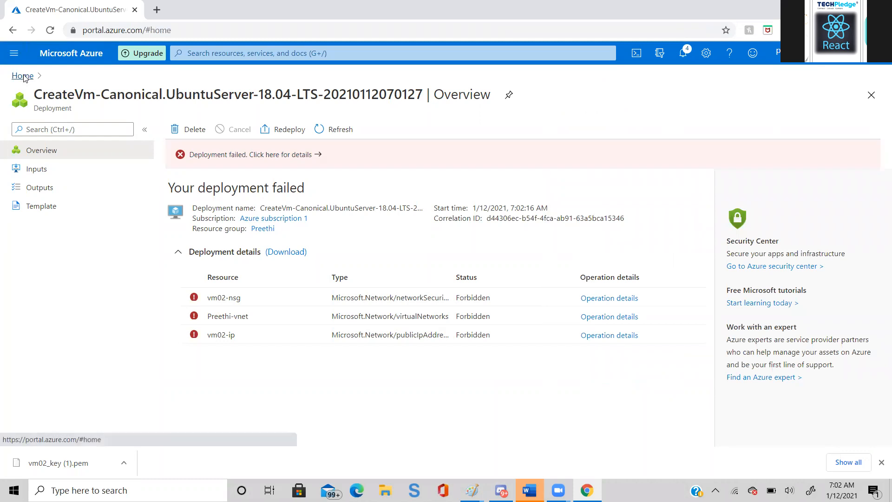
- Start another virtual machine named vm06 in the person's existing resource group
{"action": "mouse_move", "coordinate": [377, 145]}
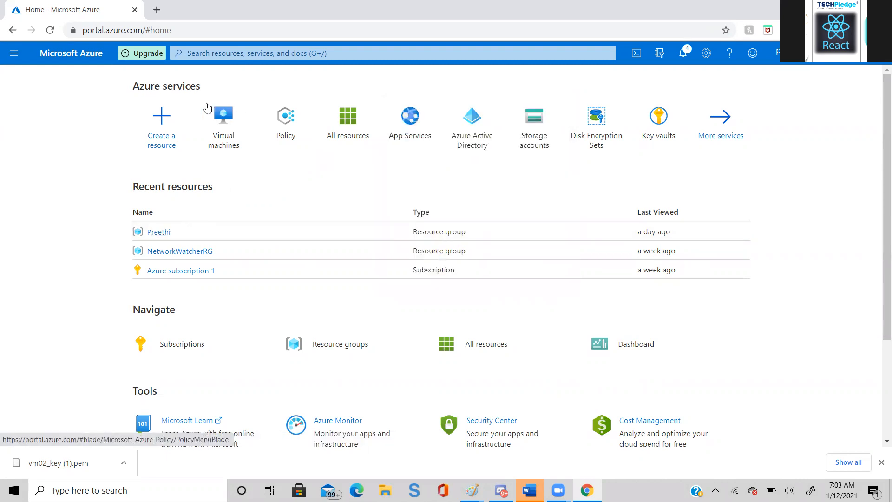
{"action": "left_click", "coordinate": [220, 126]}
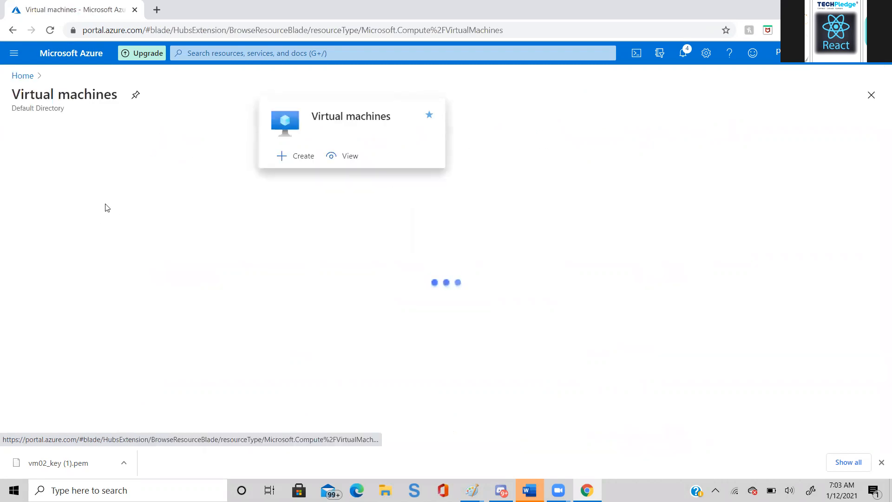
{"action": "left_click", "coordinate": [34, 129]}
{"action": "left_click", "coordinate": [36, 154]}
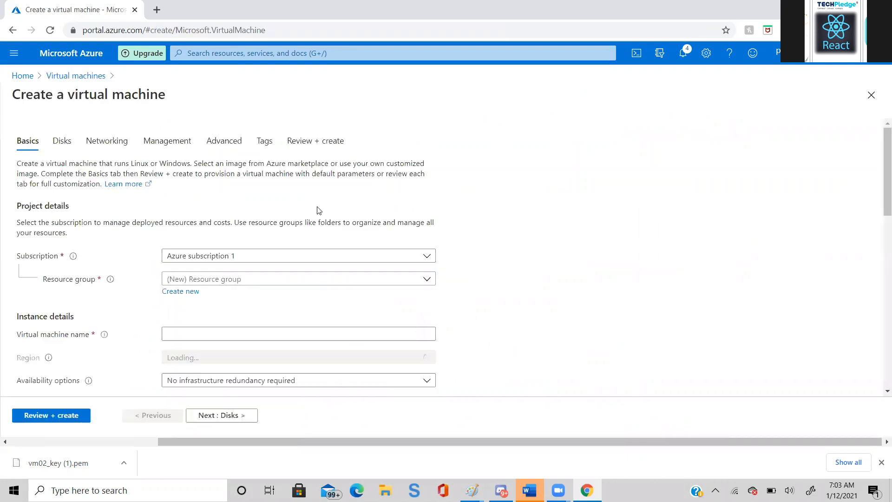
{"action": "left_click", "coordinate": [428, 282]}
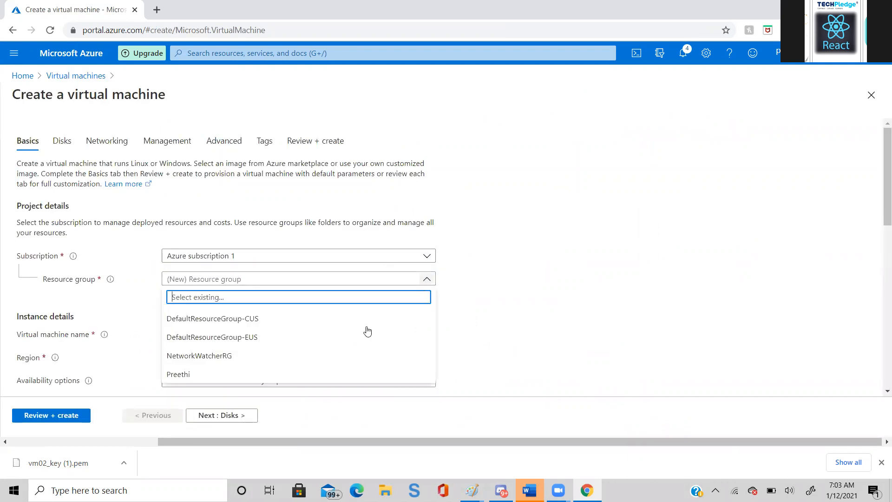
{"action": "left_click", "coordinate": [343, 369]}
{"action": "left_click", "coordinate": [314, 329]}
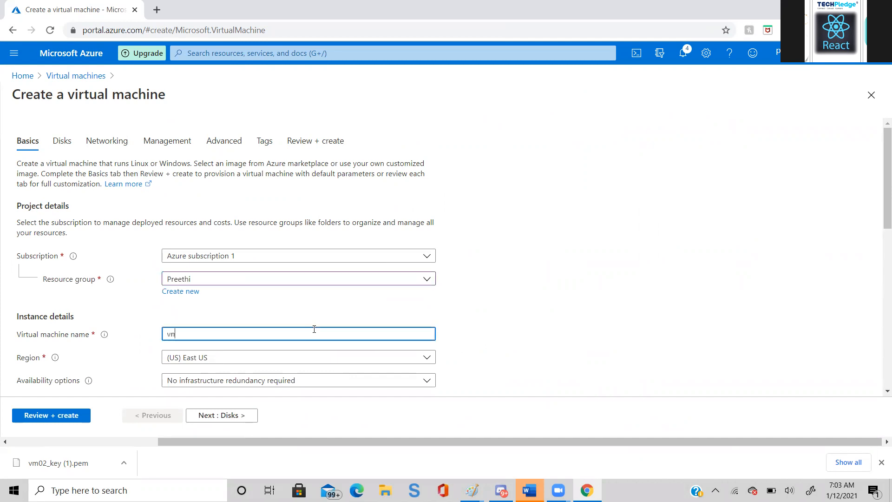
{"action": "type", "text": "vm06"}
- Set the vm06 size to Standard_B1ms with 1 vcpu and 2 GiB memory
{"action": "left_click_drag", "start_coordinate": [881, 198], "coordinate": [880, 253]}
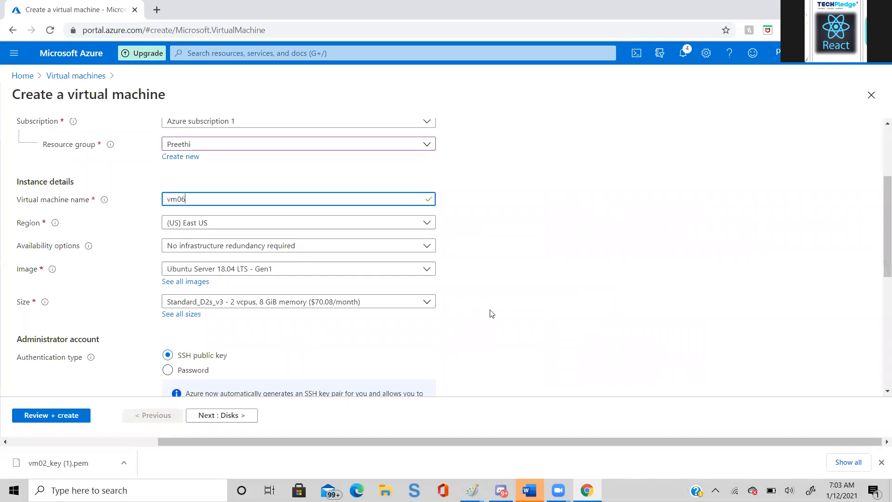
{"action": "left_click", "coordinate": [427, 303]}
{"action": "left_click", "coordinate": [428, 302]}
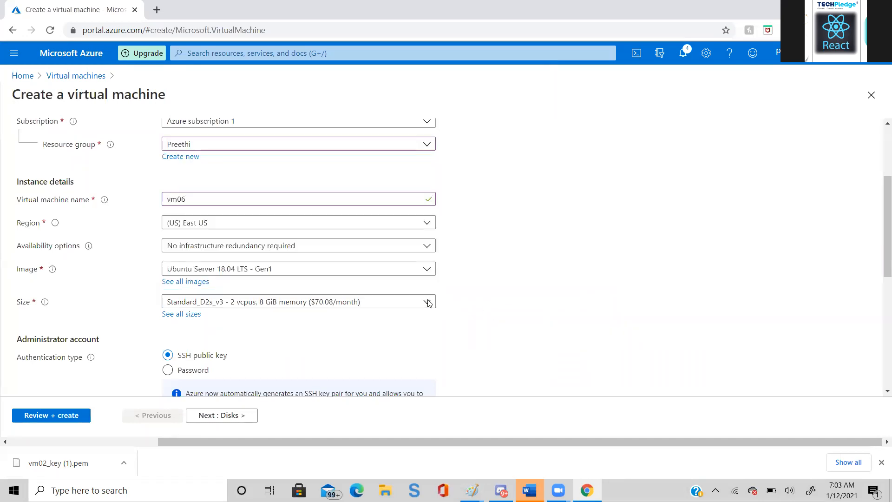
{"action": "left_click", "coordinate": [426, 302]}
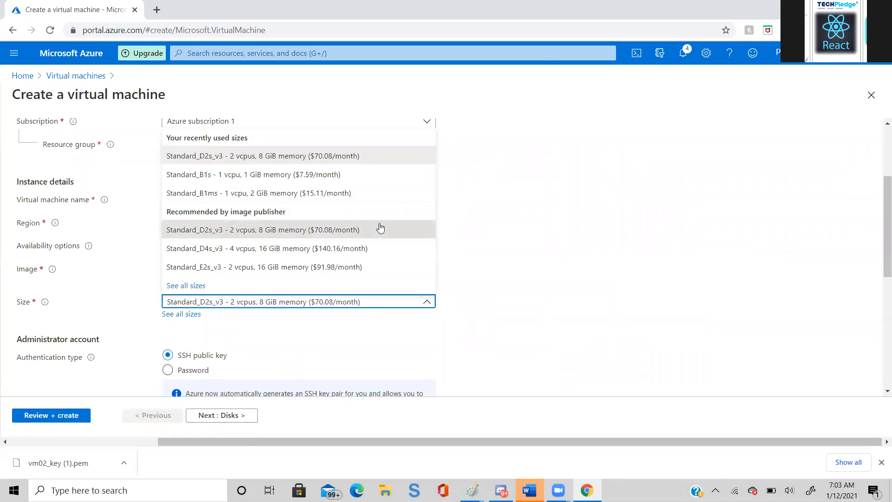
{"action": "left_click", "coordinate": [359, 193]}
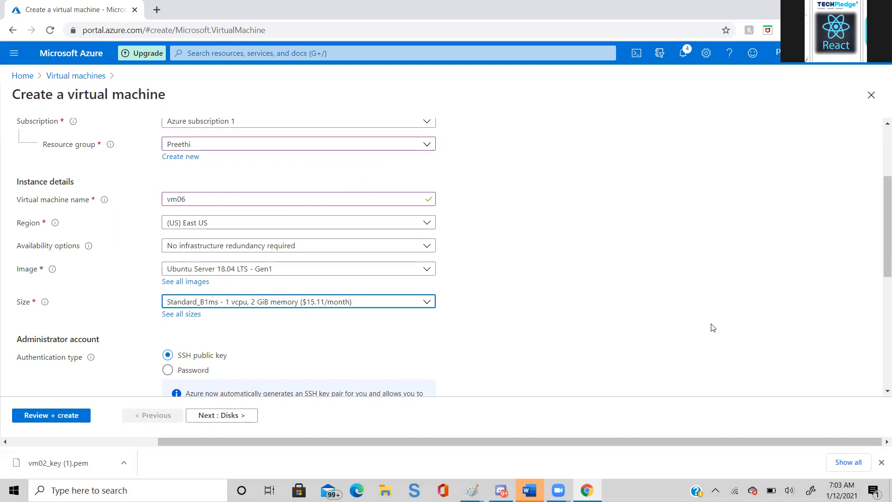
- Run the review validation on the vm06 draft, keeping the remaining defaults and leaving the tag name and value empty
{"action": "left_click", "coordinate": [226, 426]}
{"action": "left_click", "coordinate": [225, 416]}
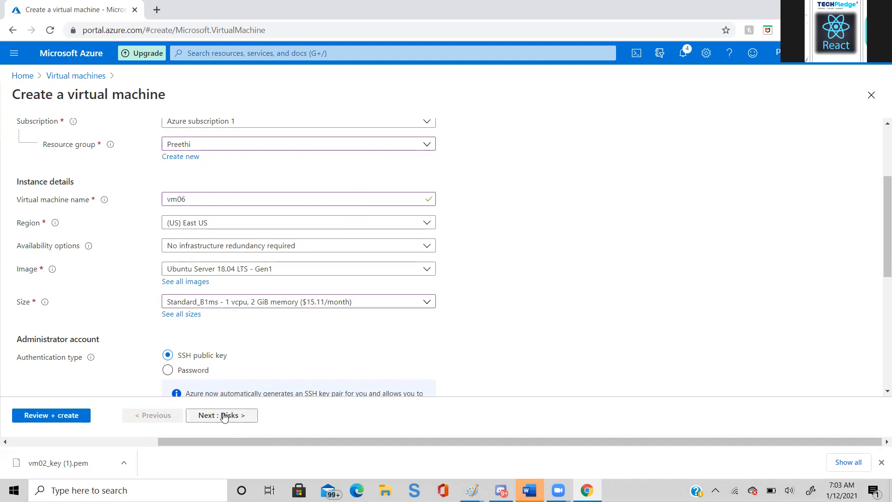
{"action": "left_click", "coordinate": [225, 417]}
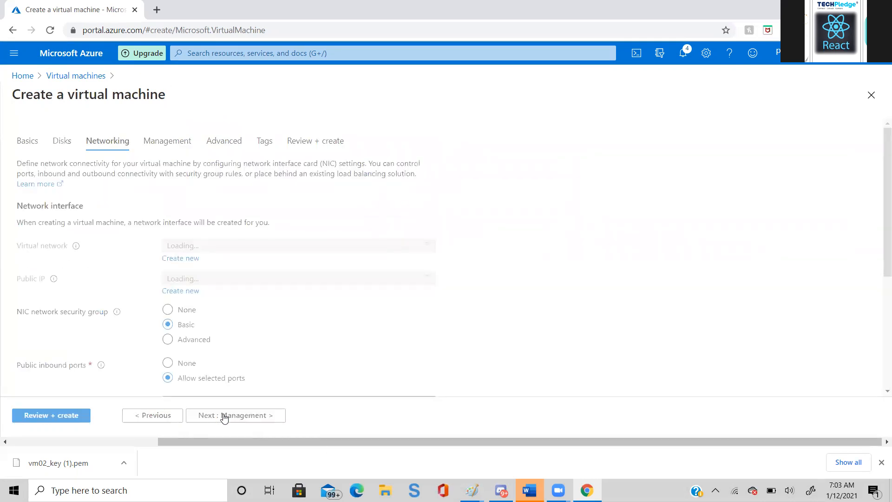
{"action": "left_click", "coordinate": [224, 417]}
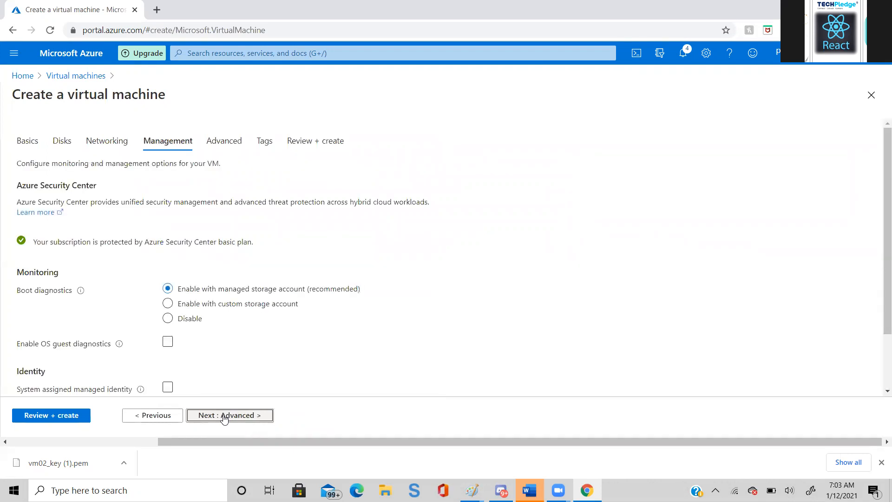
{"action": "left_click", "coordinate": [225, 417]}
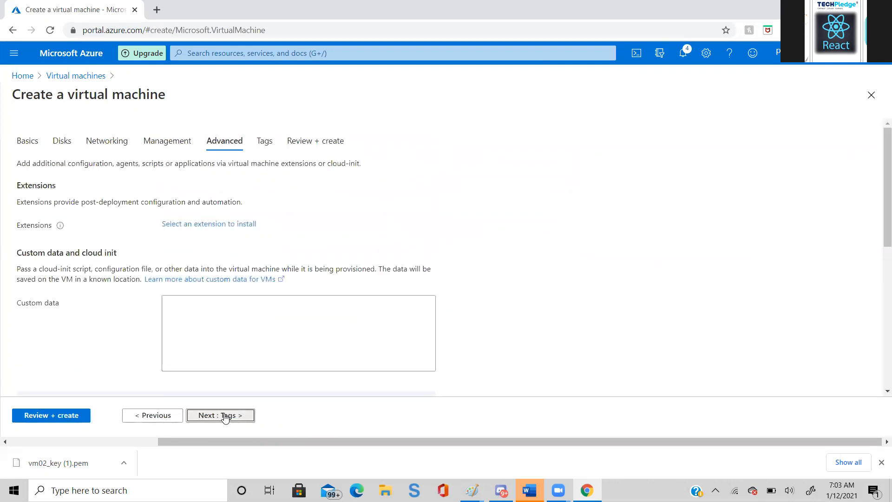
{"action": "left_click", "coordinate": [225, 416]}
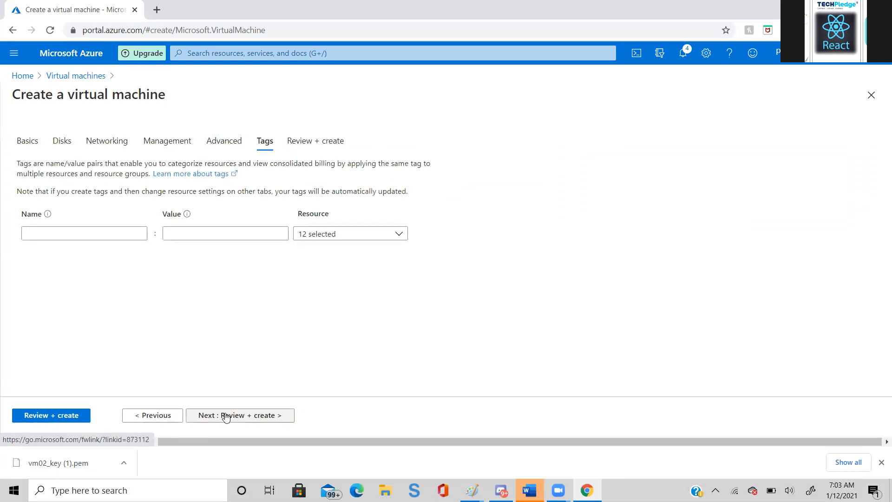
{"action": "left_click", "coordinate": [204, 418]}
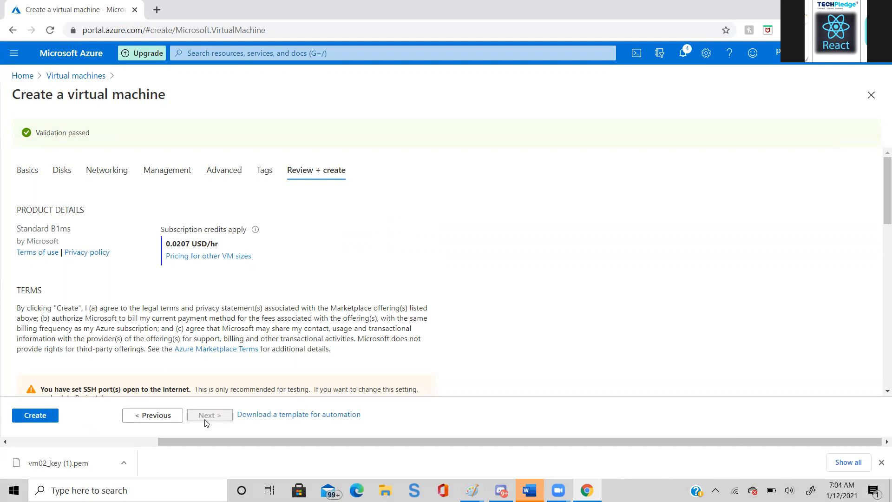
- Deploy vm06 with a newly generated and downloaded SSH private key, and inspect the deployment's error details
{"action": "left_click", "coordinate": [31, 415]}
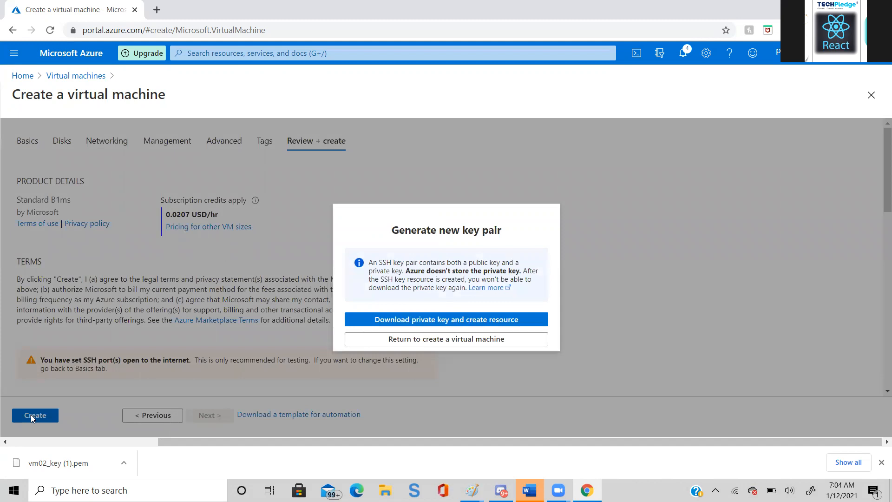
{"action": "double_click", "coordinate": [414, 230]}
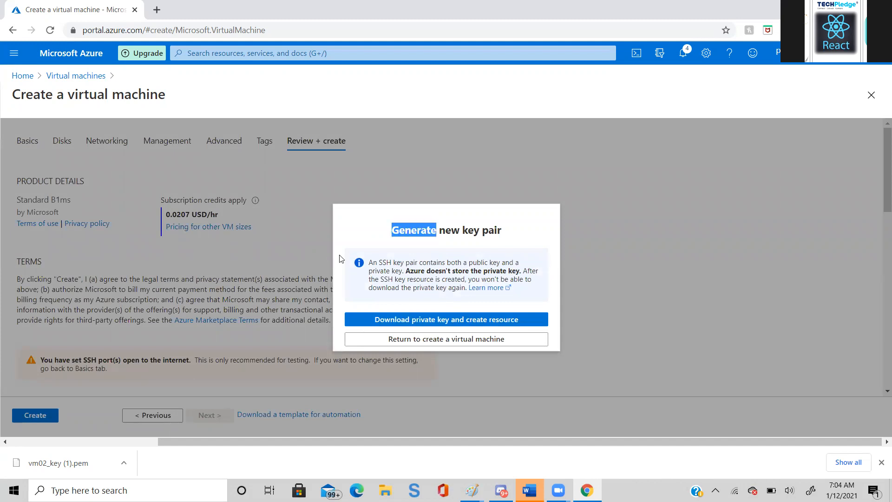
{"action": "left_click", "coordinate": [395, 320]}
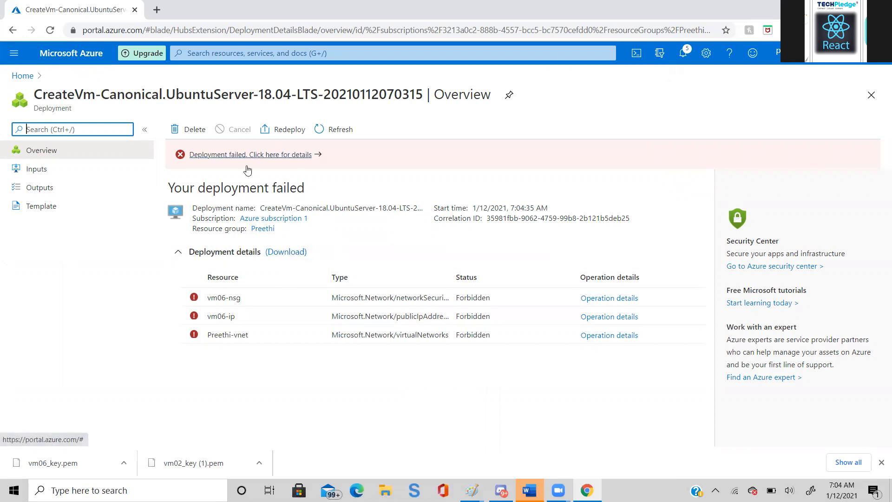
{"action": "left_click", "coordinate": [264, 155]}
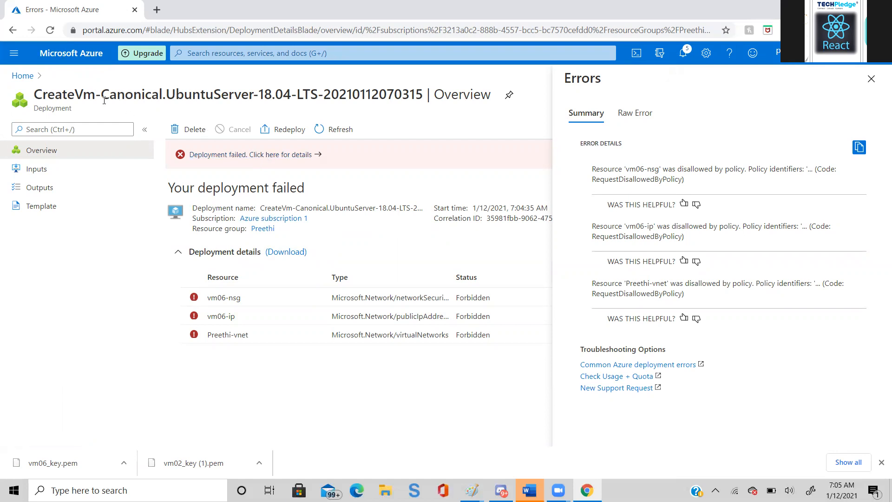
- Start another virtual machine named vm08 in the person's existing resource group
{"action": "left_click", "coordinate": [222, 48]}
{"action": "left_click", "coordinate": [207, 206]}
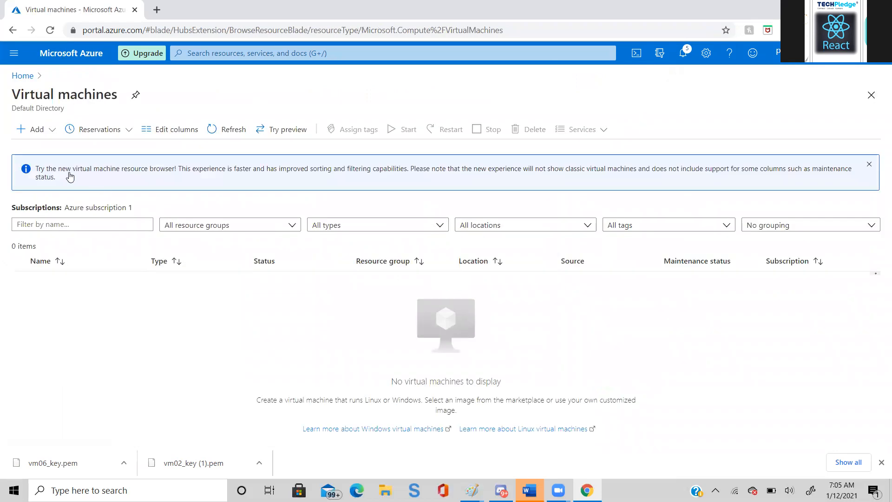
{"action": "left_click", "coordinate": [34, 129]}
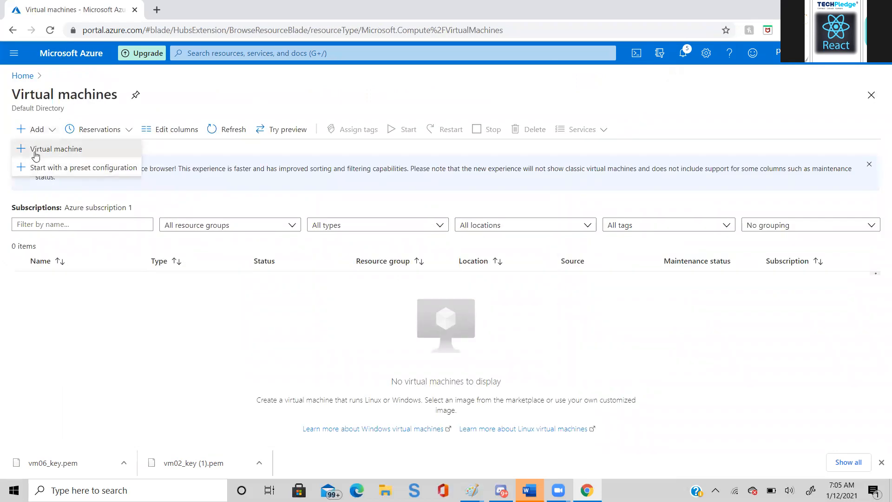
{"action": "left_click", "coordinate": [36, 153]}
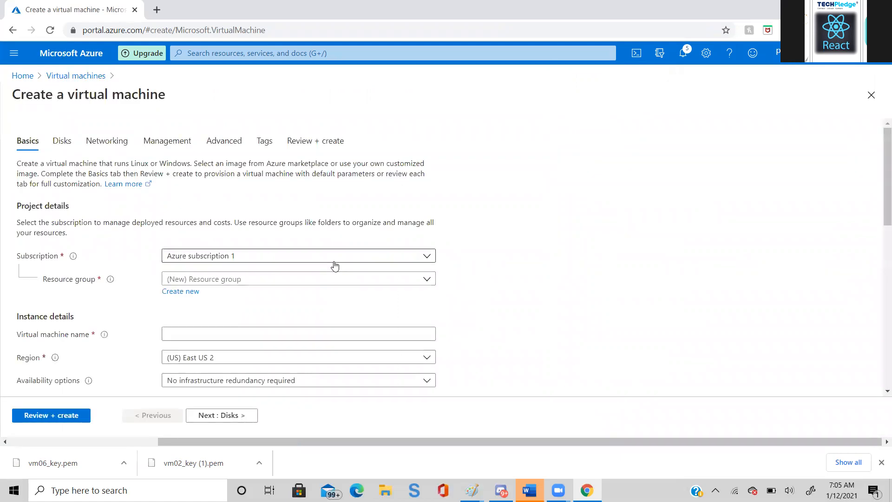
{"action": "left_click", "coordinate": [413, 282]}
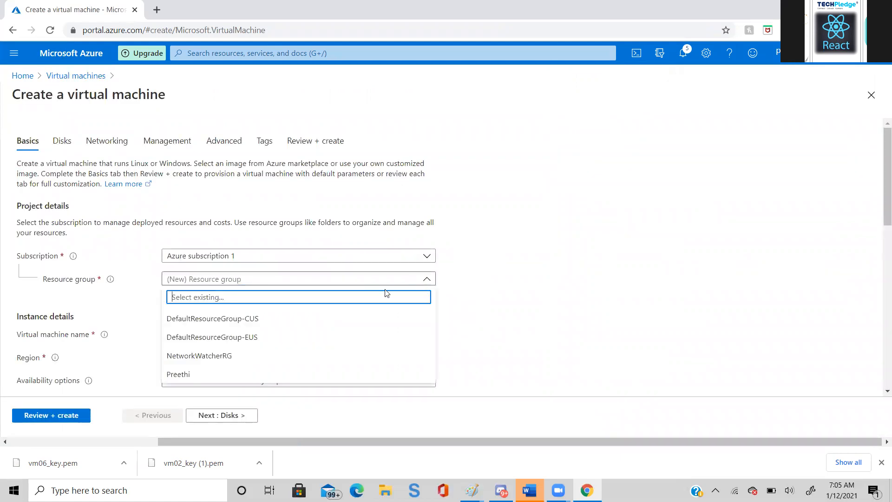
{"action": "left_click", "coordinate": [302, 368]}
{"action": "left_click", "coordinate": [346, 335]}
{"action": "type", "text": "vm"}
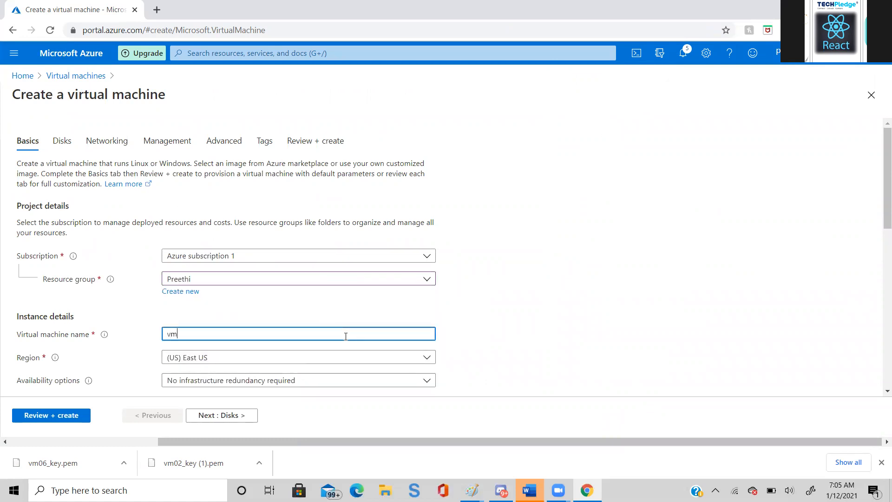
{"action": "type", "text": "08"}
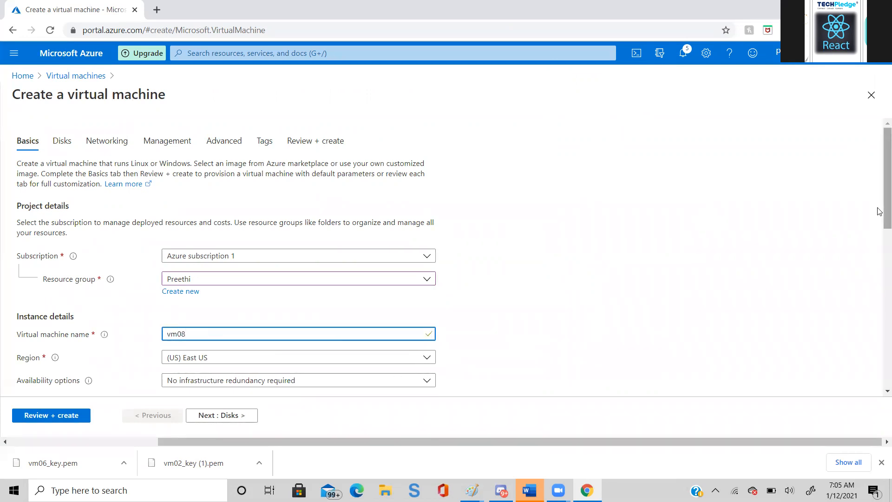
- Try Standard_B1s as the vm08 size, and return it to Standard_B1ms with 1 vcpu and 2 GiB memory
{"action": "left_click_drag", "start_coordinate": [880, 216], "coordinate": [879, 255]}
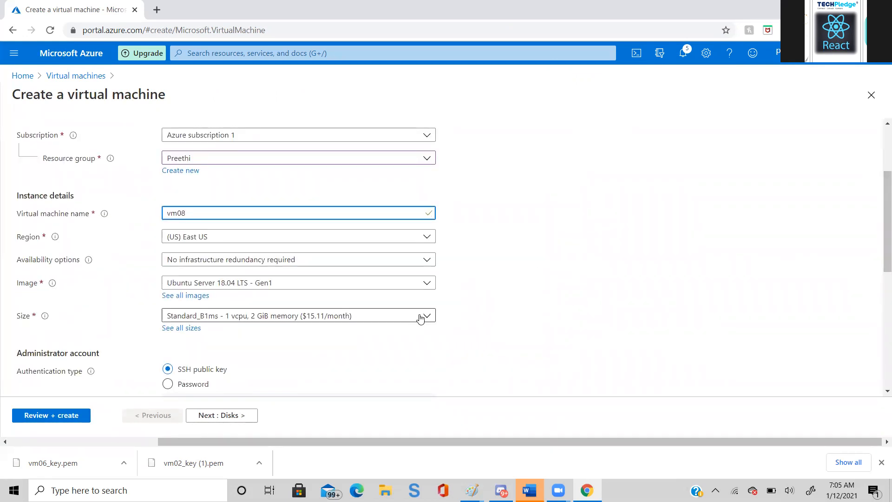
{"action": "left_click", "coordinate": [420, 317]}
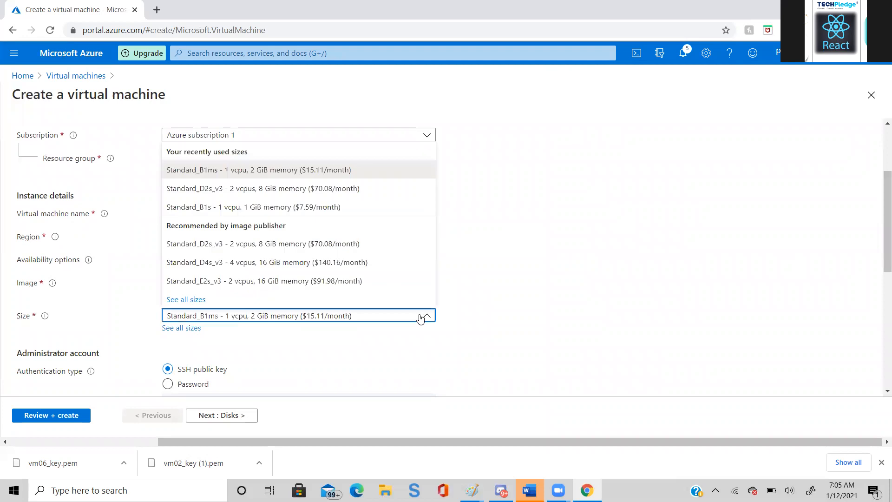
{"action": "left_click", "coordinate": [255, 205]}
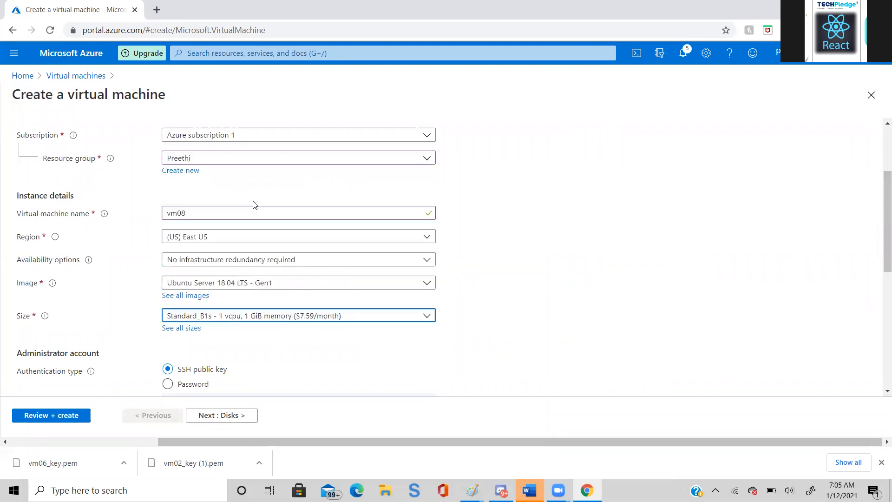
{"action": "left_click", "coordinate": [427, 316]}
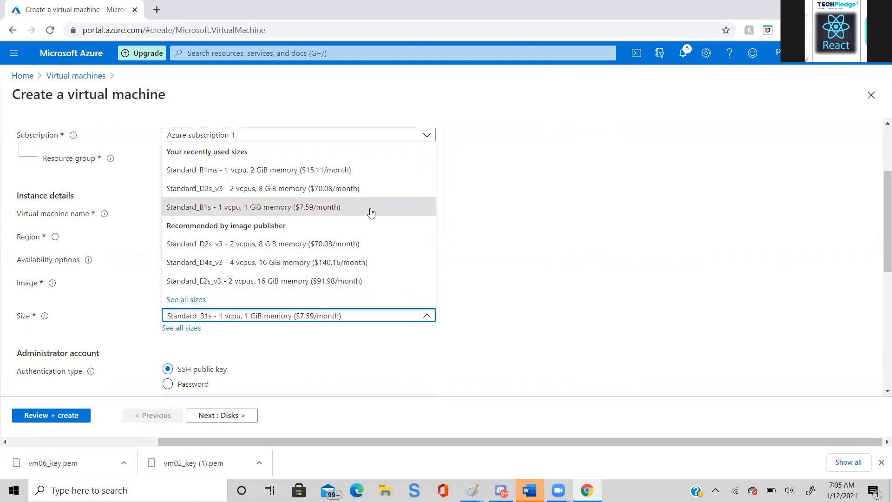
{"action": "left_click", "coordinate": [365, 177]}
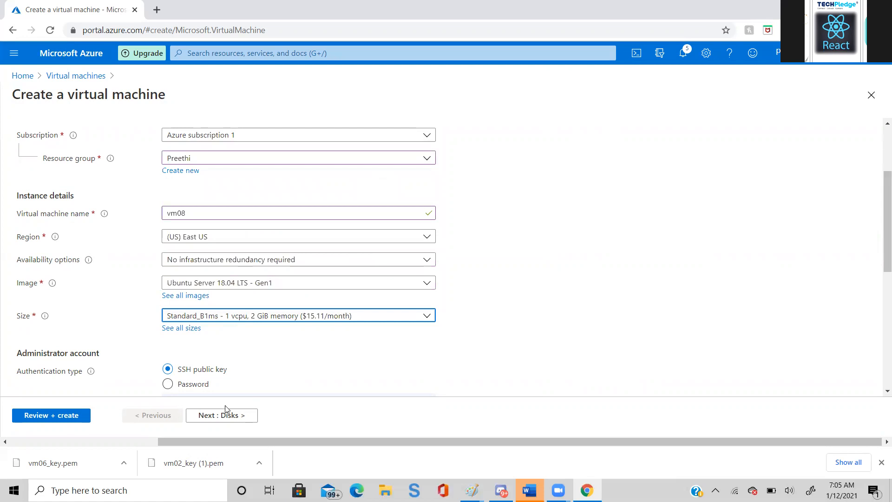
- Add a tag named Country with the value USA to vm08, keeping the default disk, networking, management and advanced settings
{"action": "left_click", "coordinate": [882, 279]}
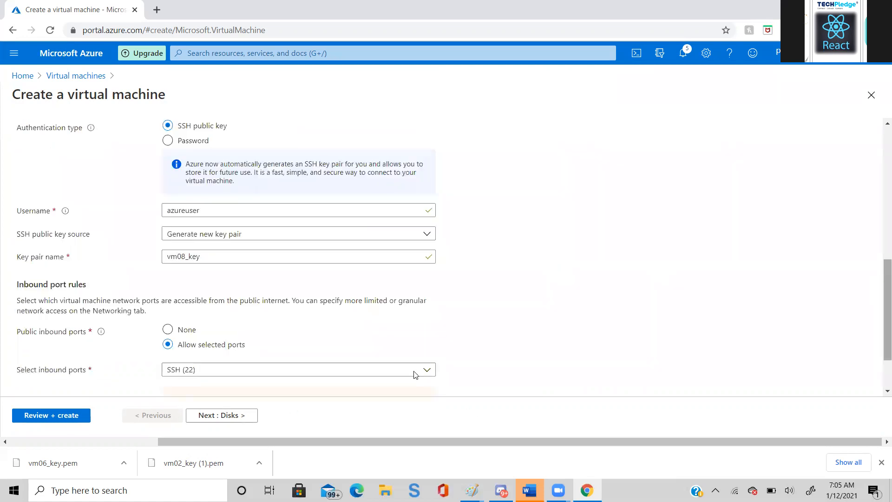
{"action": "left_click", "coordinate": [213, 418]}
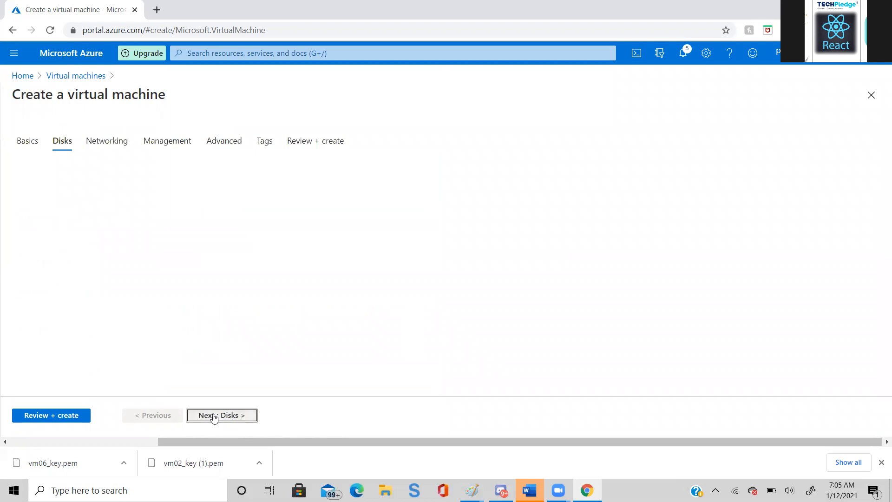
{"action": "left_click", "coordinate": [213, 418]}
{"action": "left_click", "coordinate": [214, 418]}
{"action": "left_click", "coordinate": [214, 418]}
{"action": "left_click", "coordinate": [214, 418]}
{"action": "left_click", "coordinate": [60, 234]}
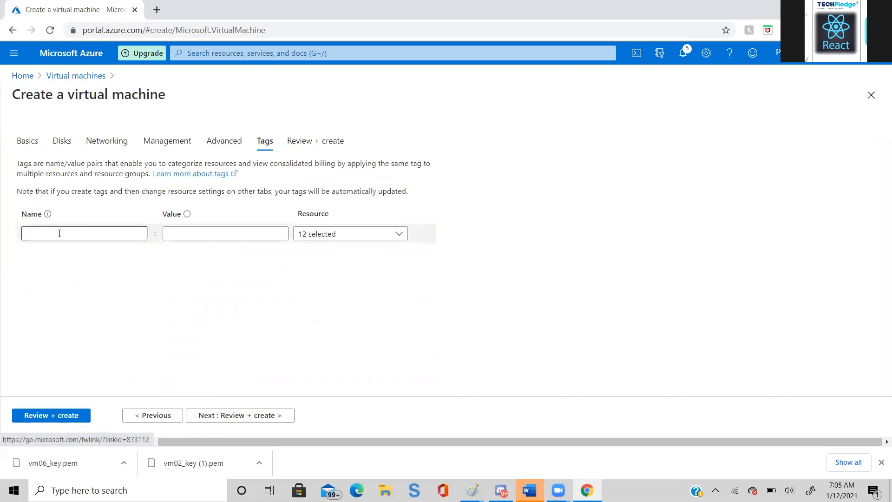
{"action": "type", "text": "Country"}
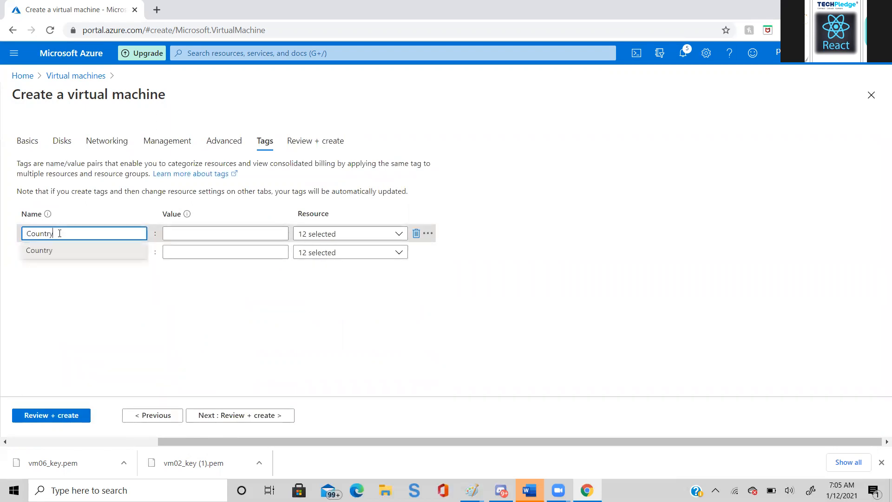
{"action": "key", "text": "Tab"}
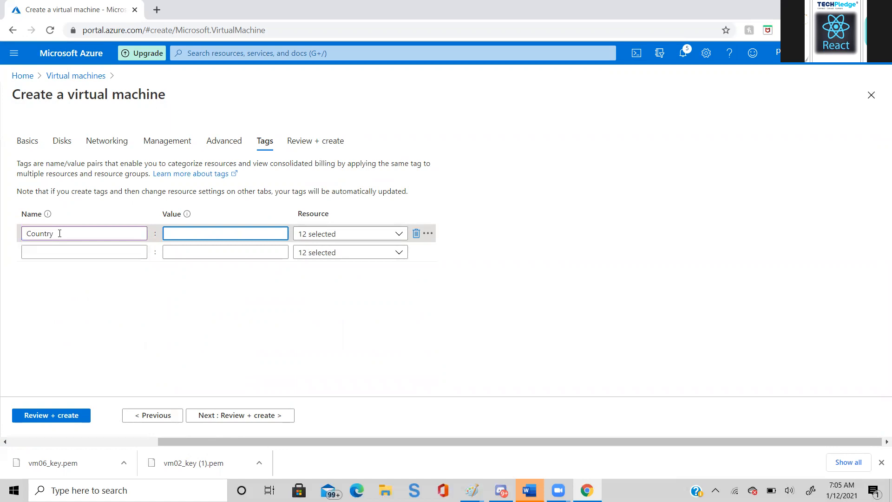
{"action": "type", "text": "USa"}
{"action": "key", "text": "BackSpace"}
{"action": "type", "text": "A"}
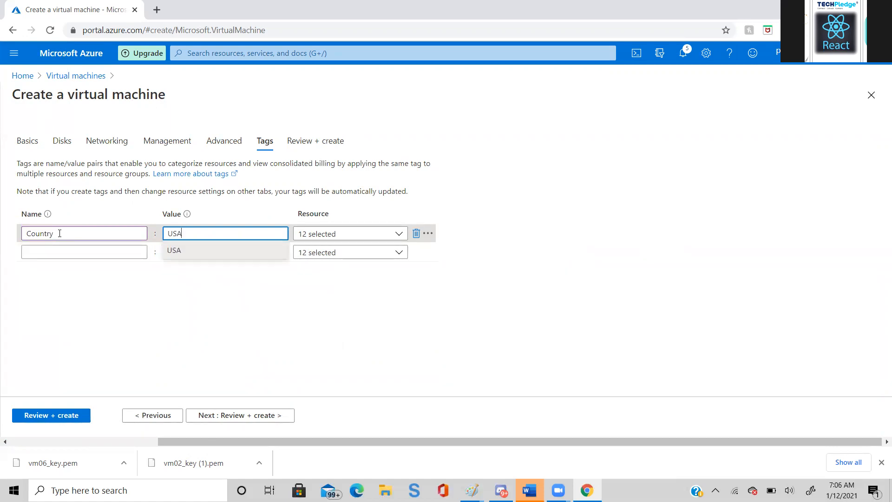
- Validate and deploy vm08 with a newly generated and downloaded SSH private key, and inspect the deployment's error details
{"action": "left_click", "coordinate": [230, 417]}
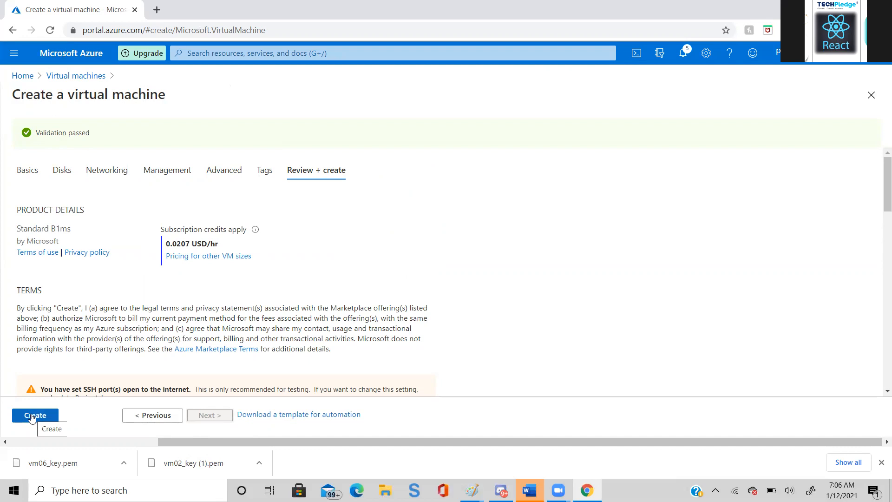
{"action": "left_click", "coordinate": [32, 417]}
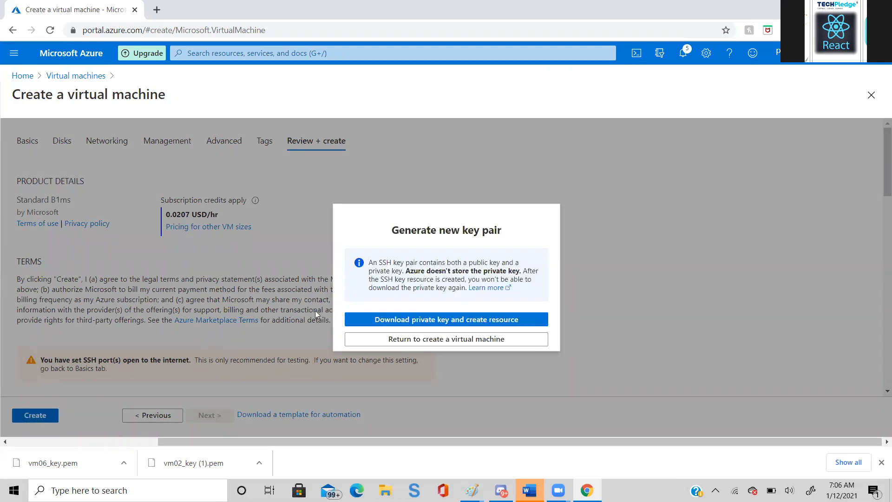
{"action": "left_click", "coordinate": [370, 320]}
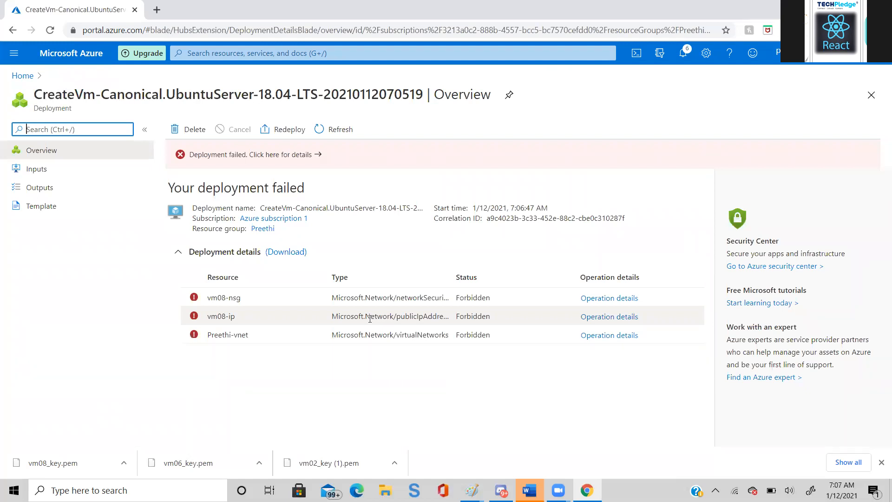
{"action": "left_click", "coordinate": [263, 157]}
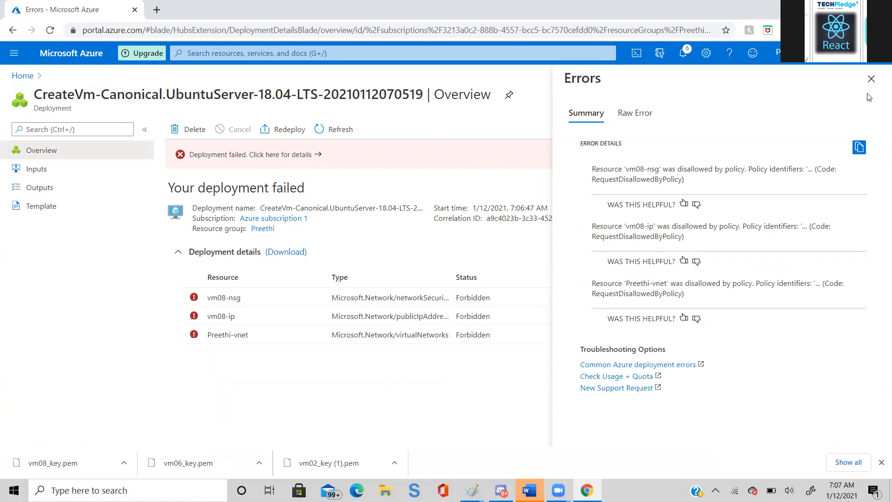
{"action": "left_click", "coordinate": [871, 78]}
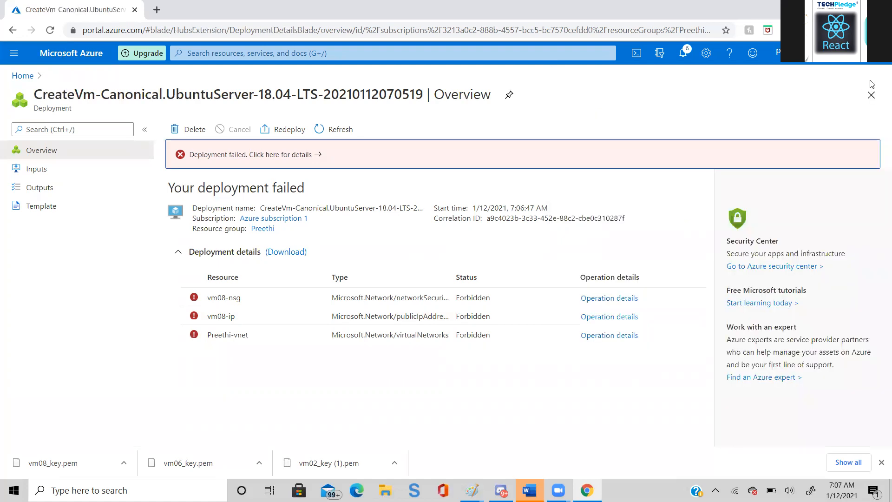
- Start another virtual machine named Testvm in the person's existing resource group
{"action": "left_click", "coordinate": [28, 77]}
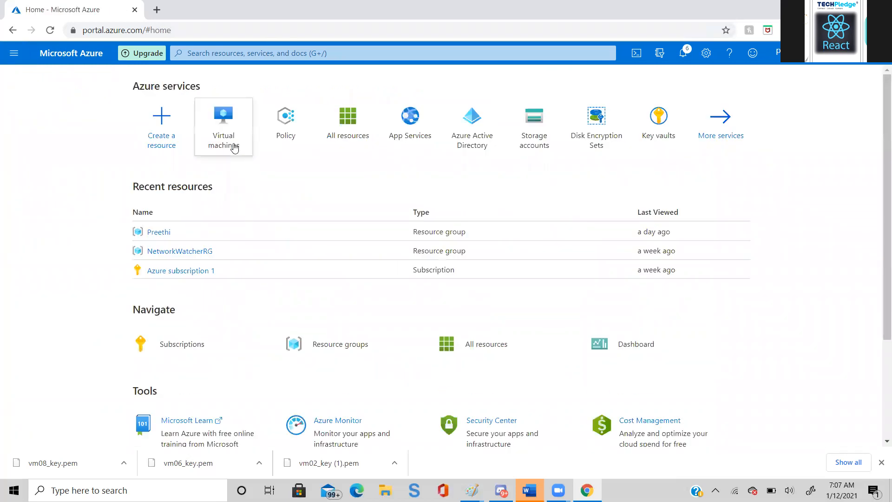
{"action": "left_click", "coordinate": [233, 147]}
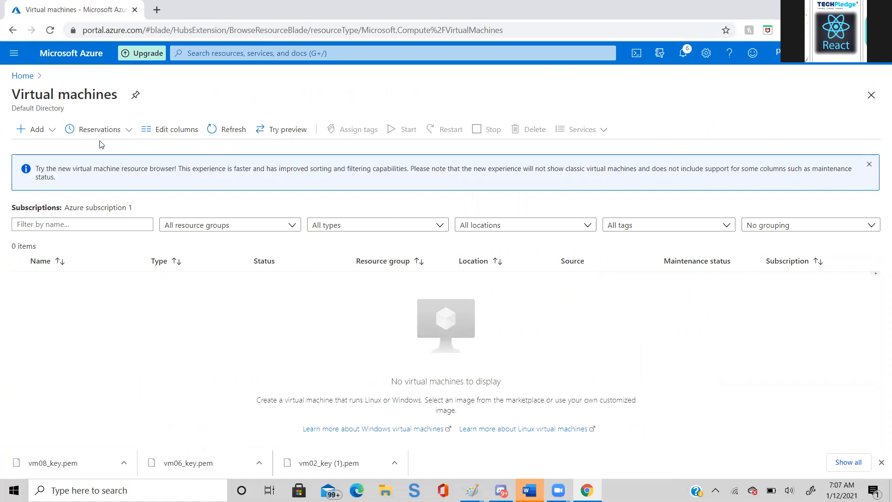
{"action": "left_click", "coordinate": [37, 129]}
{"action": "left_click", "coordinate": [45, 149]}
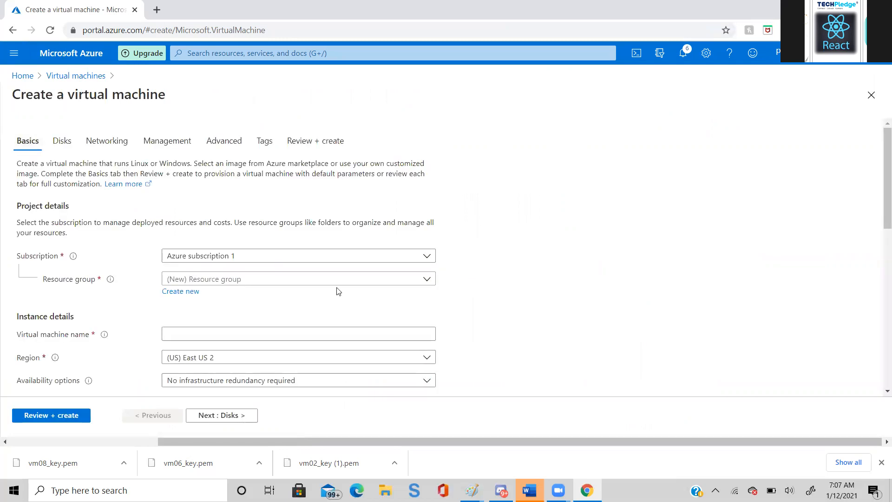
{"action": "left_click", "coordinate": [427, 279]}
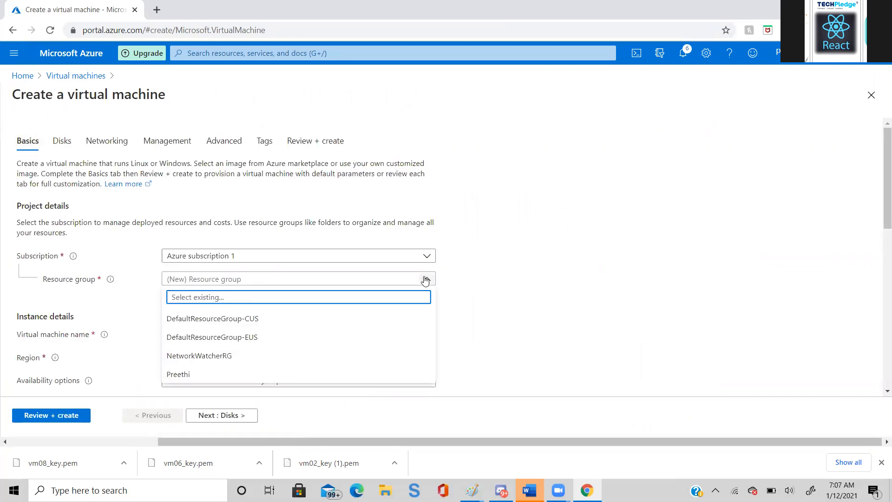
{"action": "left_click", "coordinate": [188, 372]}
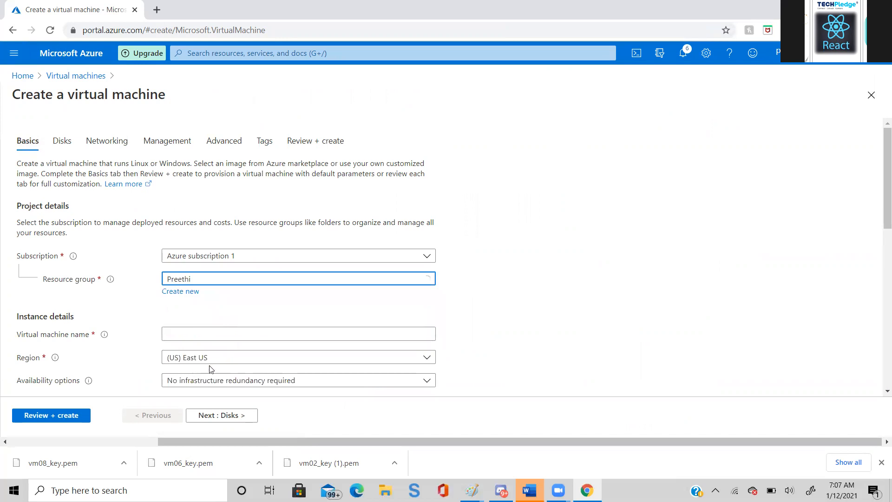
{"action": "left_click", "coordinate": [277, 335]}
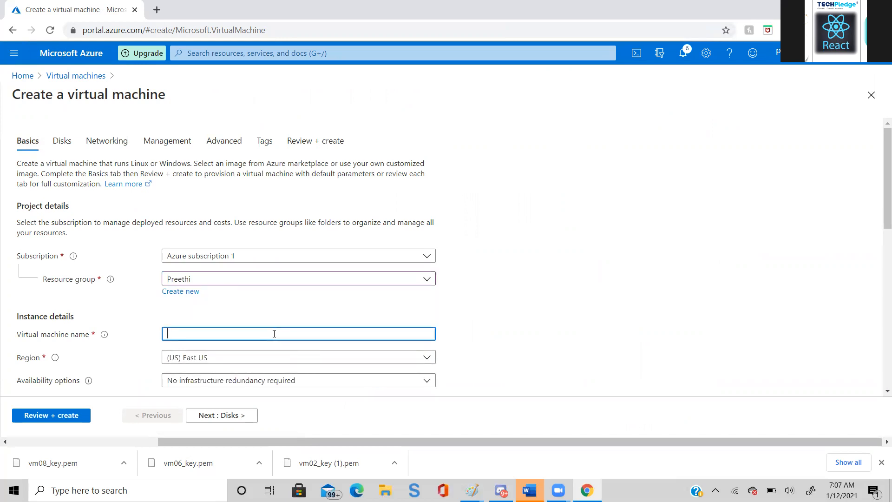
{"action": "type", "text": "Testvm"}
- Set the Testvm image to Windows Server 2016 Datacenter - Gen1
{"action": "left_click_drag", "start_coordinate": [880, 209], "coordinate": [880, 247]}
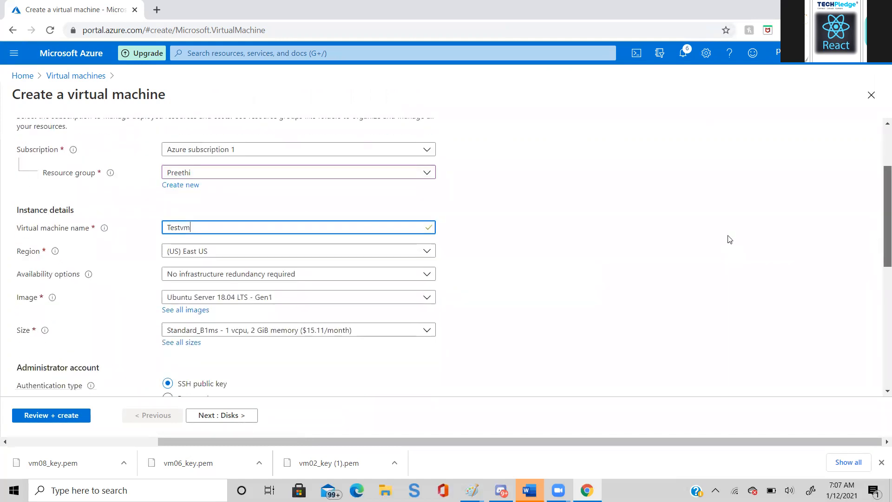
{"action": "left_click", "coordinate": [322, 302]}
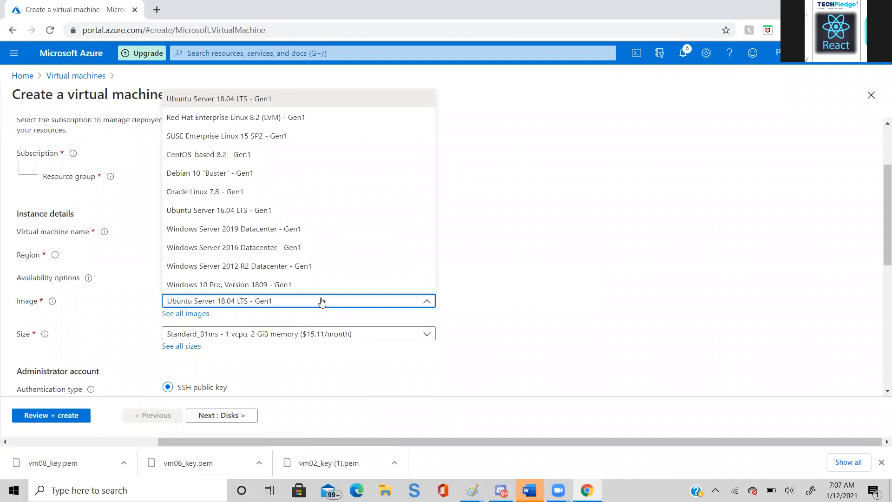
{"action": "left_click", "coordinate": [290, 251]}
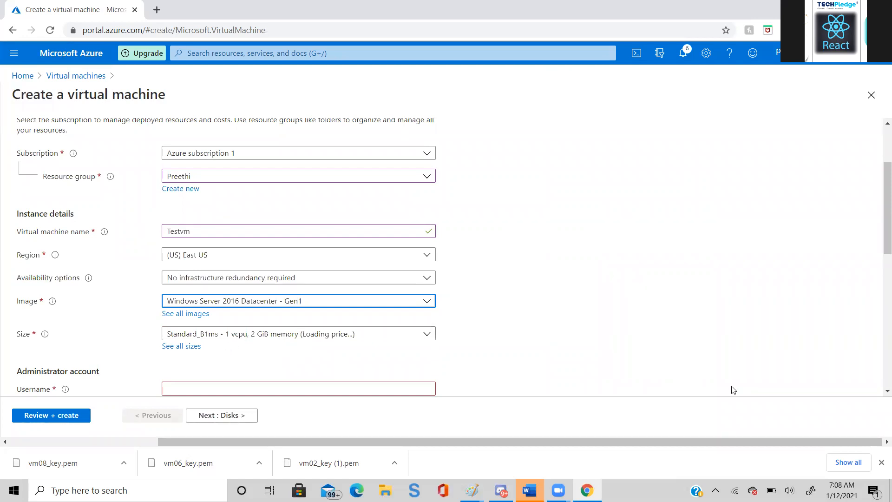
- Fill in Testvm's administrator account with the person's username, and enter and confirm the account password
{"action": "left_click_drag", "start_coordinate": [880, 244], "coordinate": [880, 283]}
{"action": "left_click", "coordinate": [258, 263]}
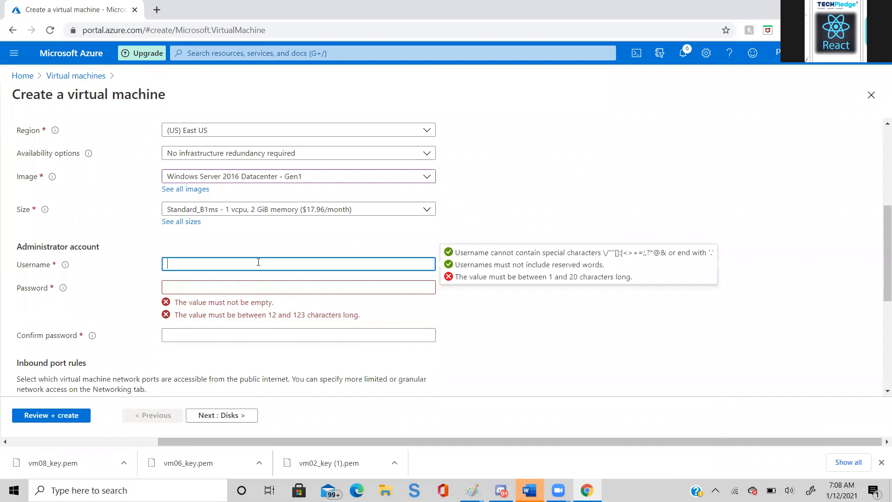
{"action": "type", "text": "preethi"}
{"action": "key", "text": "Tab"}
{"action": "type", "text": "•••••"}
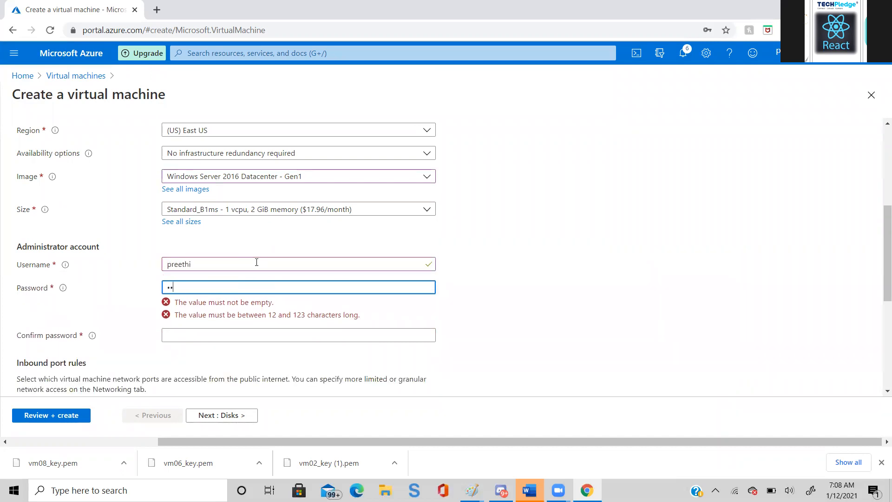
{"action": "type", "text": "•••••••"}
{"action": "key", "text": "Tab"}
{"action": "type", "text": "••••••••••••"}
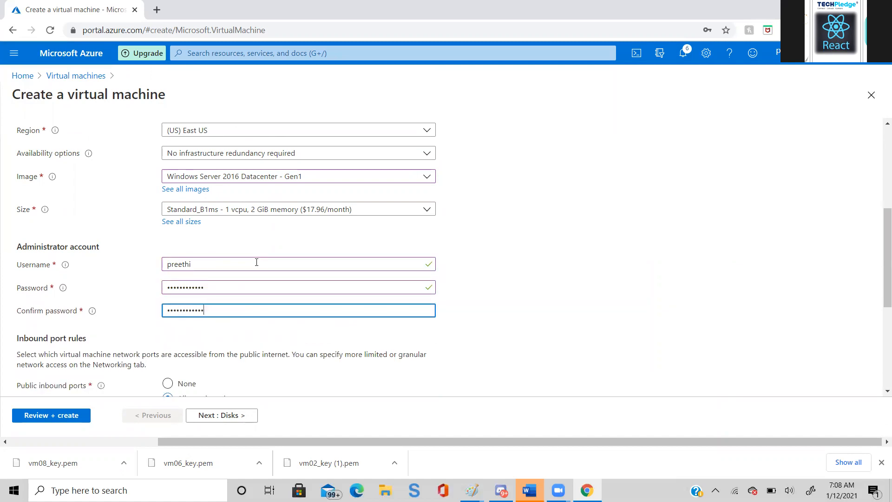
- Give Testvm a tag named Country with the value USA, leaving the disk, networking, management and advanced settings at their defaults
{"action": "left_click", "coordinate": [222, 421]}
{"action": "left_click", "coordinate": [222, 415]}
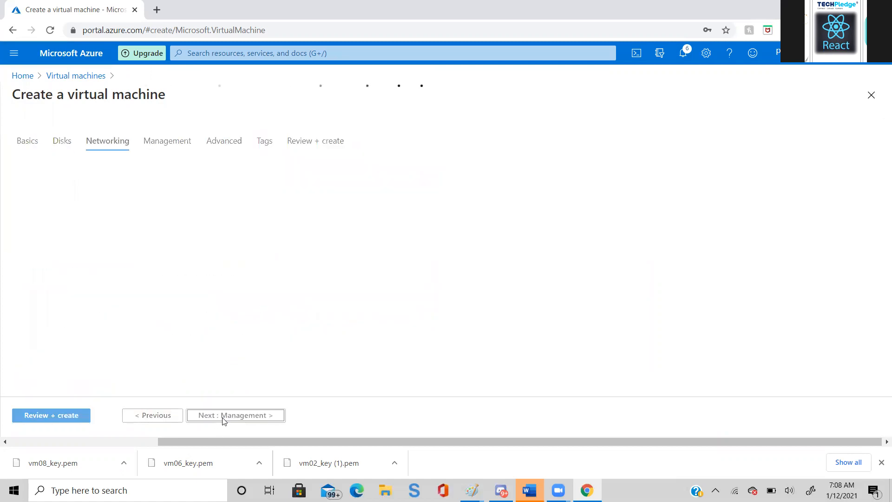
{"action": "left_click", "coordinate": [224, 418]}
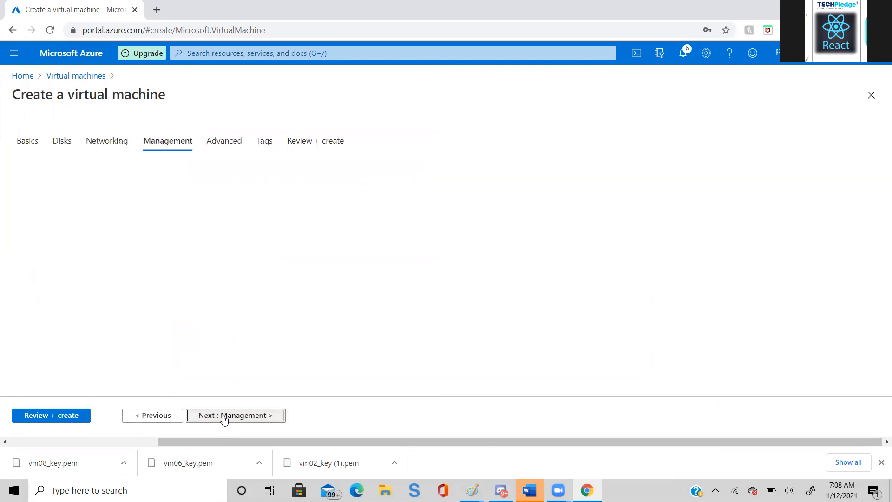
{"action": "left_click", "coordinate": [224, 417]}
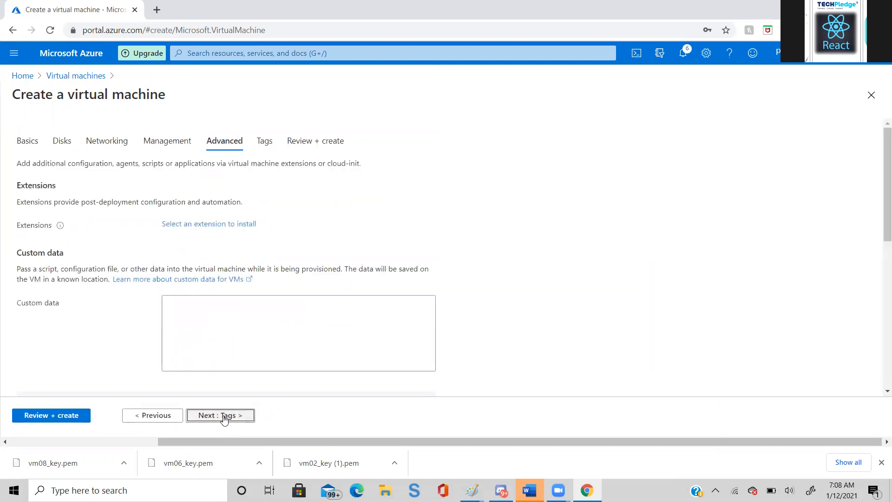
{"action": "left_click", "coordinate": [224, 417]}
{"action": "left_click", "coordinate": [86, 232]}
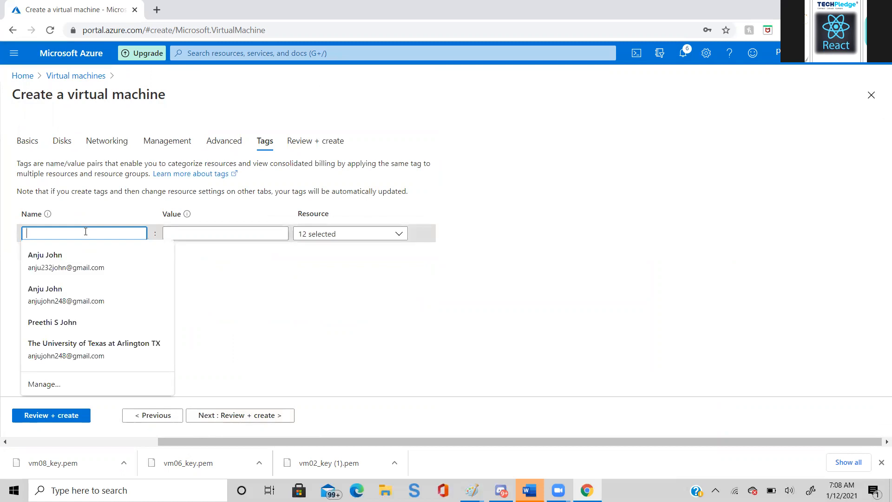
{"action": "type", "text": "C"}
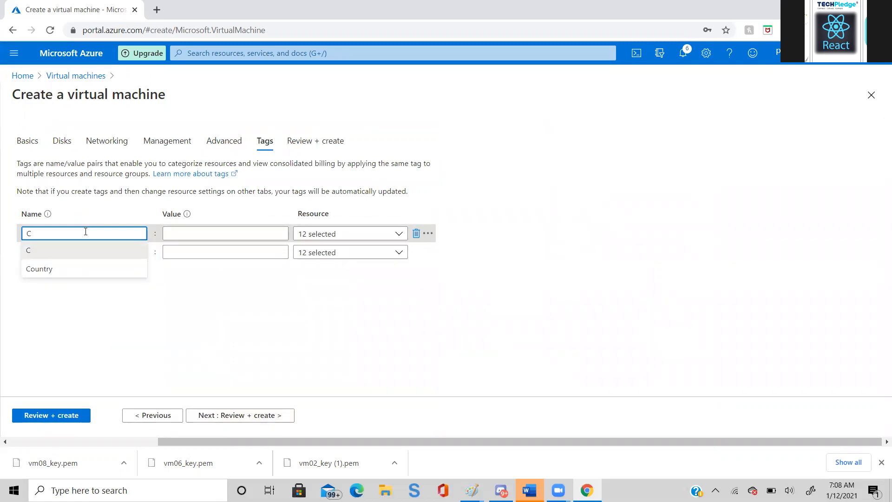
{"action": "left_click", "coordinate": [60, 269]}
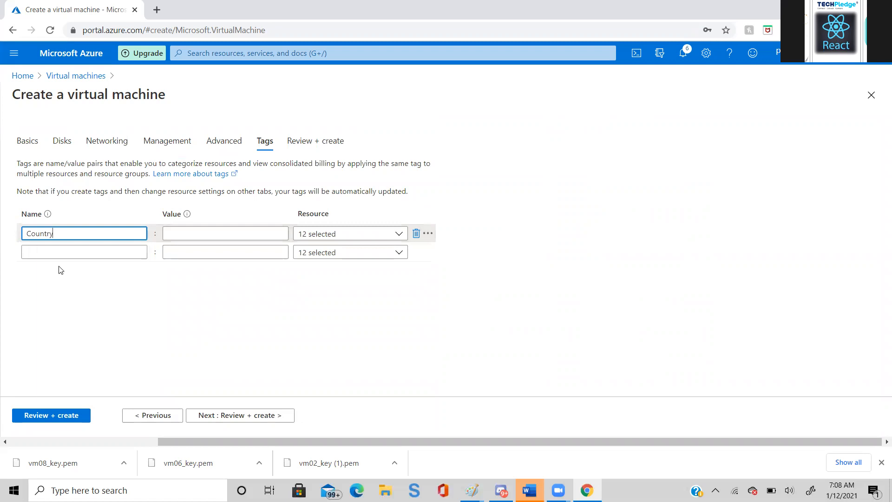
{"action": "left_click", "coordinate": [191, 234]}
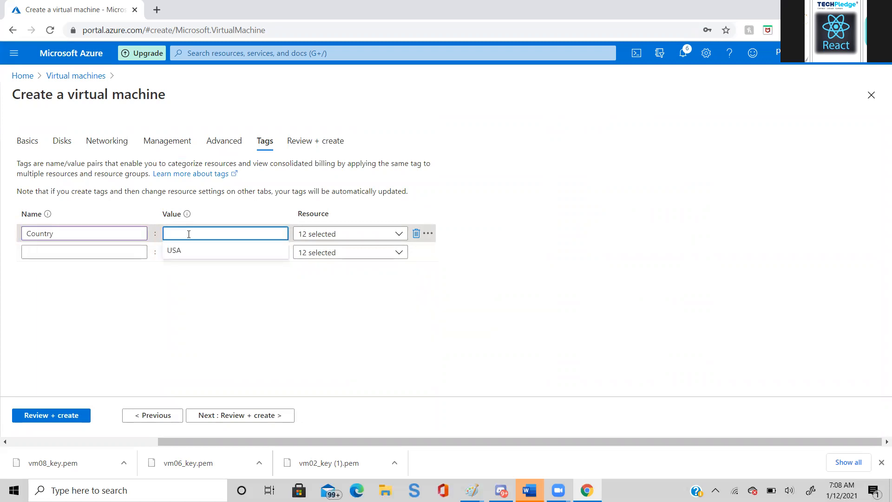
{"action": "type", "text": "USA"}
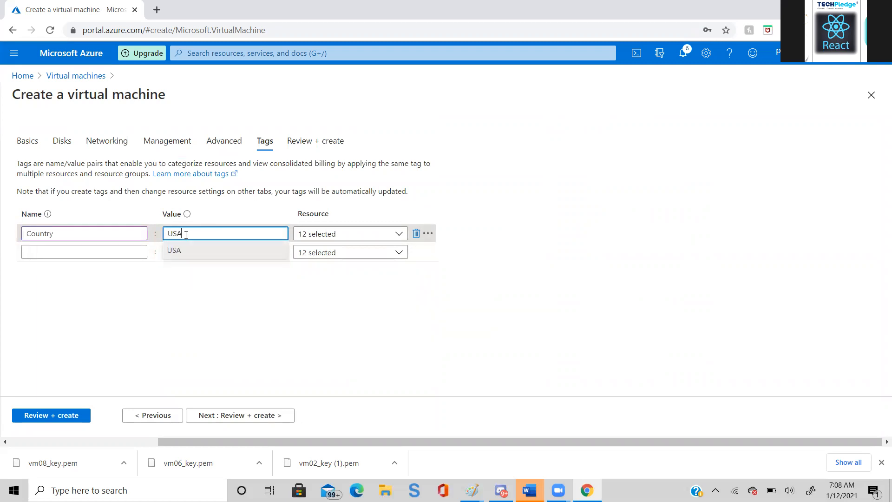
{"action": "left_click", "coordinate": [107, 232]}
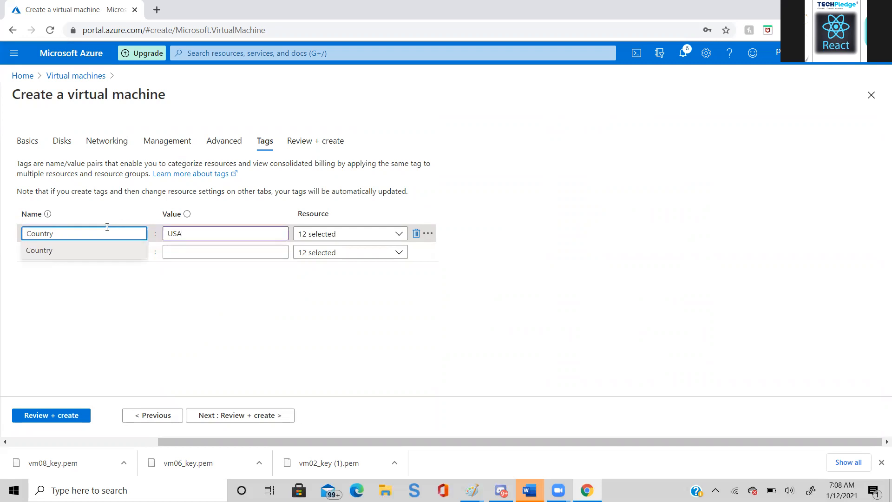
{"action": "left_click", "coordinate": [183, 336]}
- Run the final validation for Testvm and start its deployment
{"action": "left_click", "coordinate": [68, 415]}
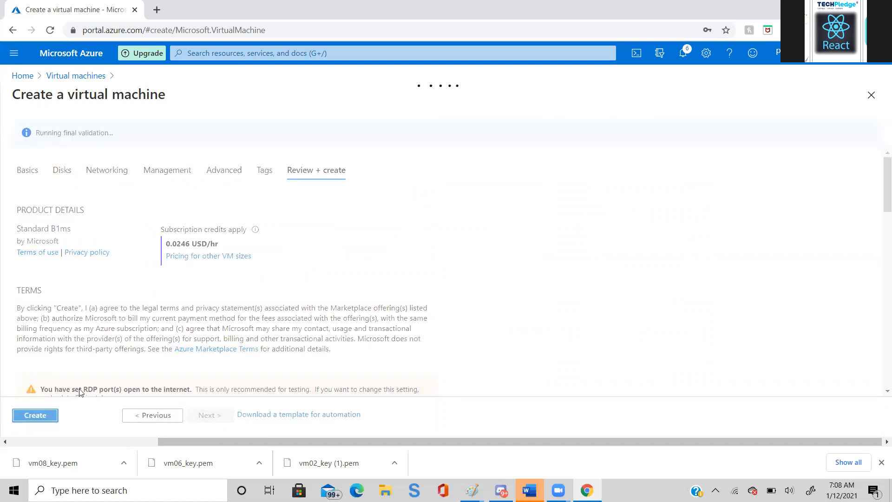
{"action": "left_click", "coordinate": [39, 418]}
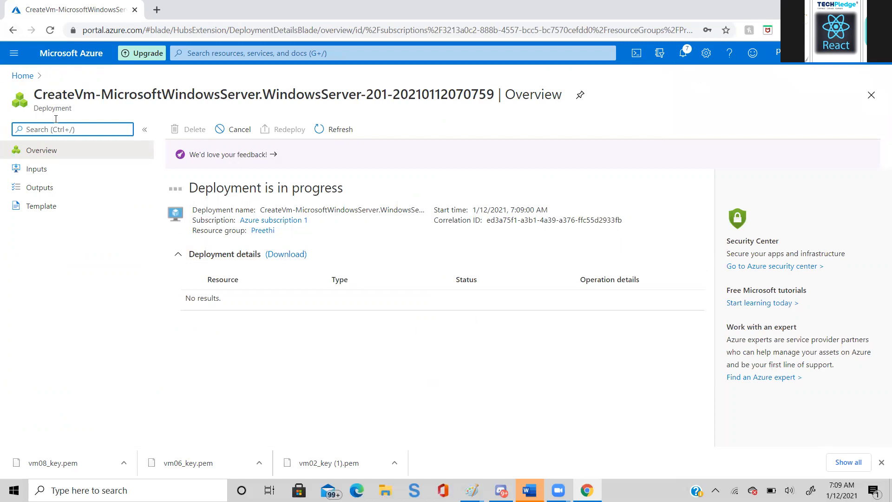
- Open the tag policy assignment for editing from the Azure Policy assignments
{"action": "left_click", "coordinate": [26, 77]}
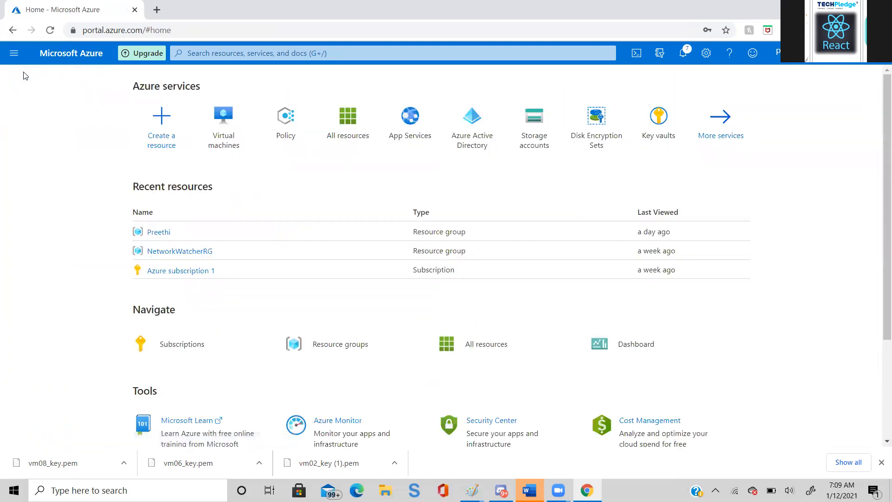
{"action": "left_click", "coordinate": [285, 131]}
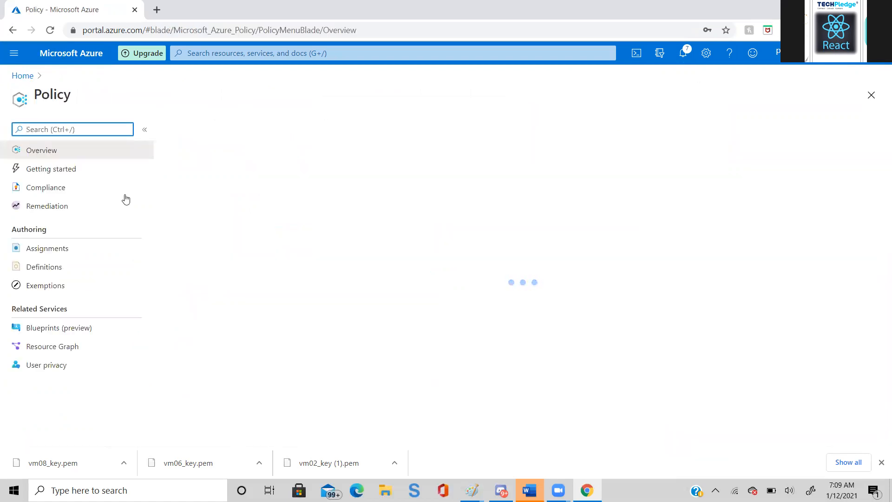
{"action": "left_click", "coordinate": [58, 251]}
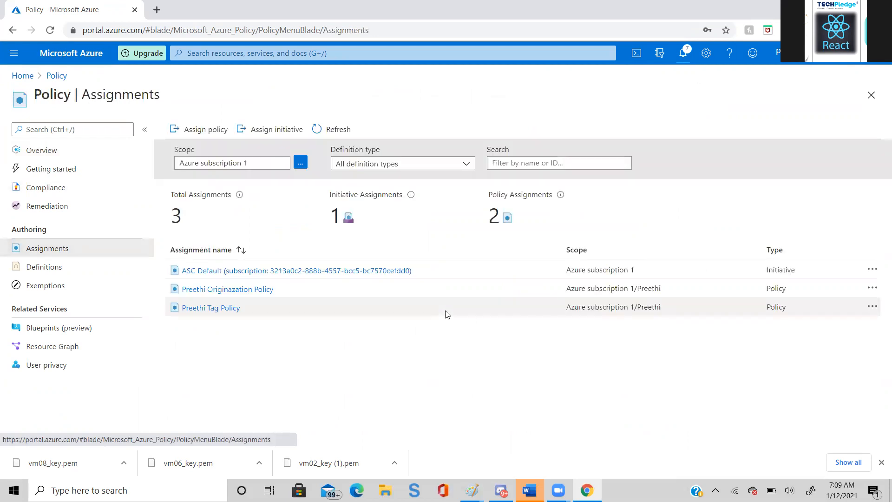
{"action": "left_click", "coordinate": [232, 309]}
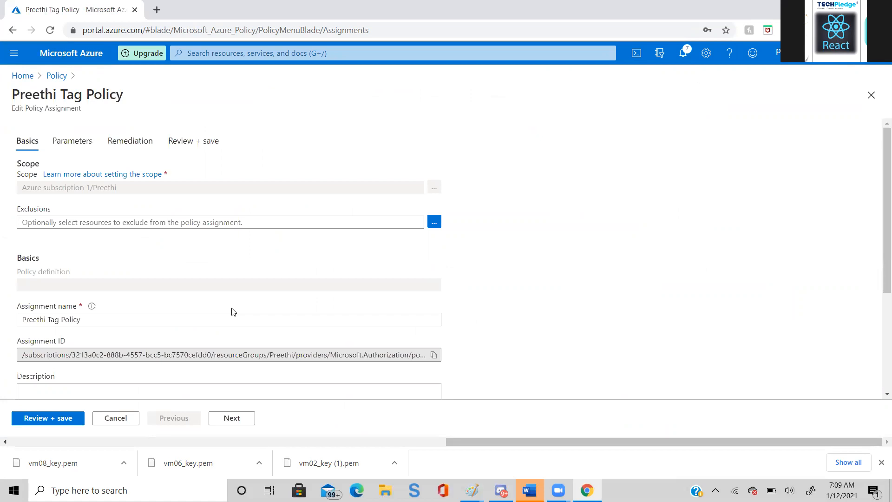
- Check the tag policy assignment's basics and its Tag Name and Tag Value parameters, and save the assignment
{"action": "left_click", "coordinate": [236, 420]}
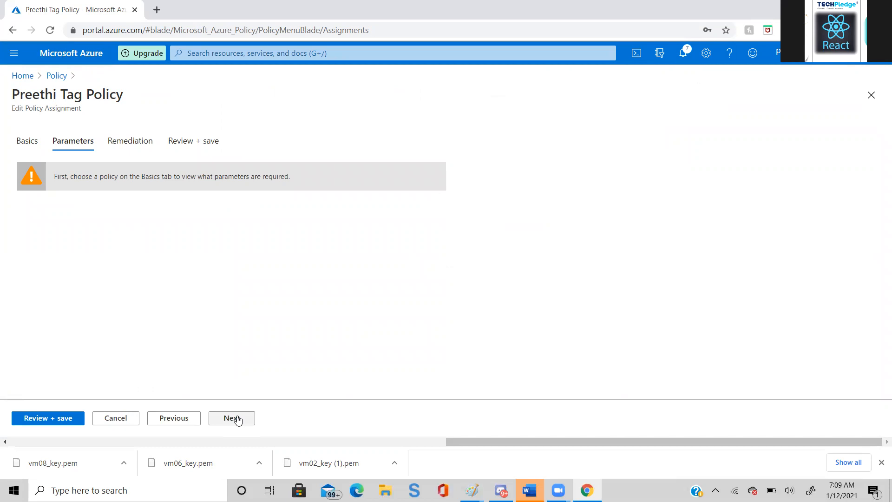
{"action": "left_click", "coordinate": [167, 418]}
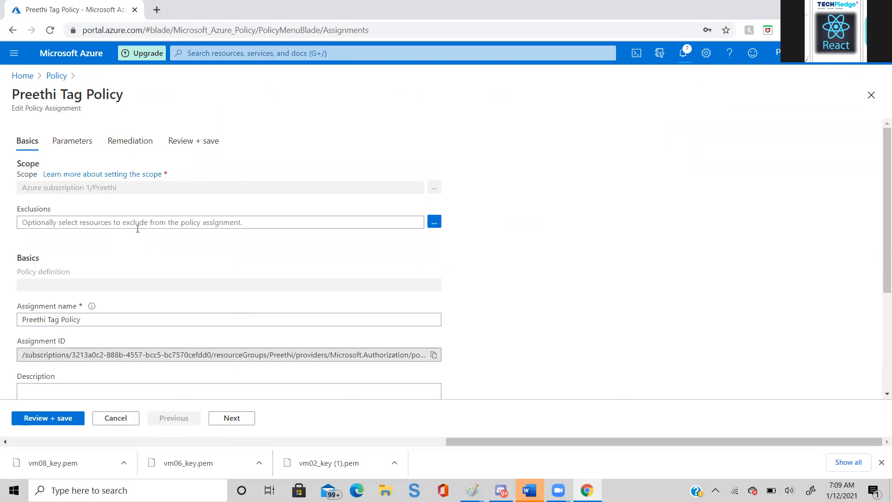
{"action": "scroll", "coordinate": [270, 295], "scroll_direction": "down", "scroll_amount": 3}
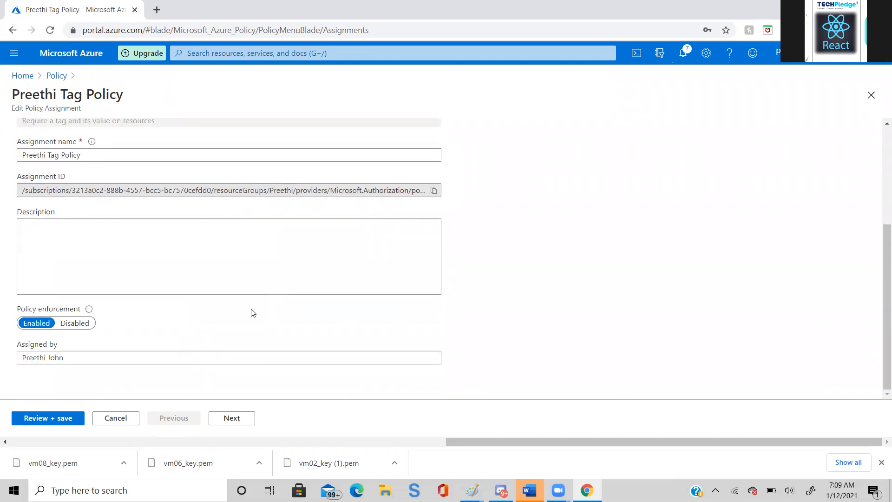
{"action": "left_click", "coordinate": [232, 418]}
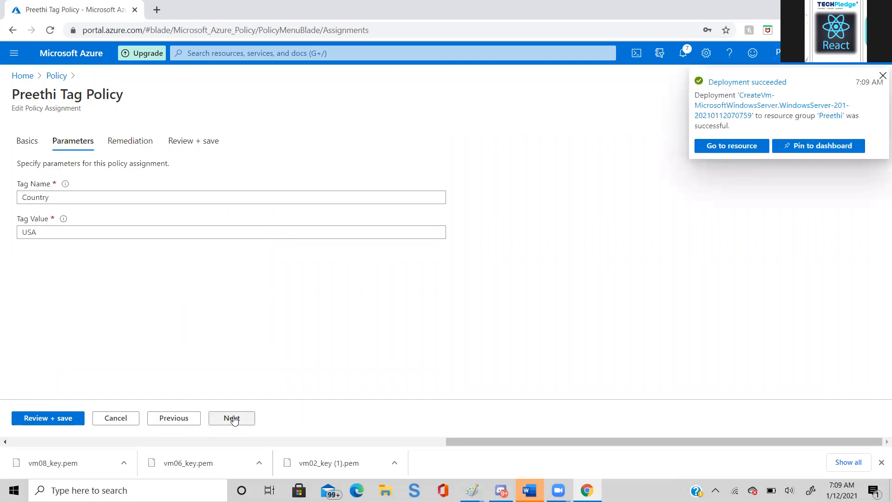
{"action": "left_click", "coordinate": [99, 193]}
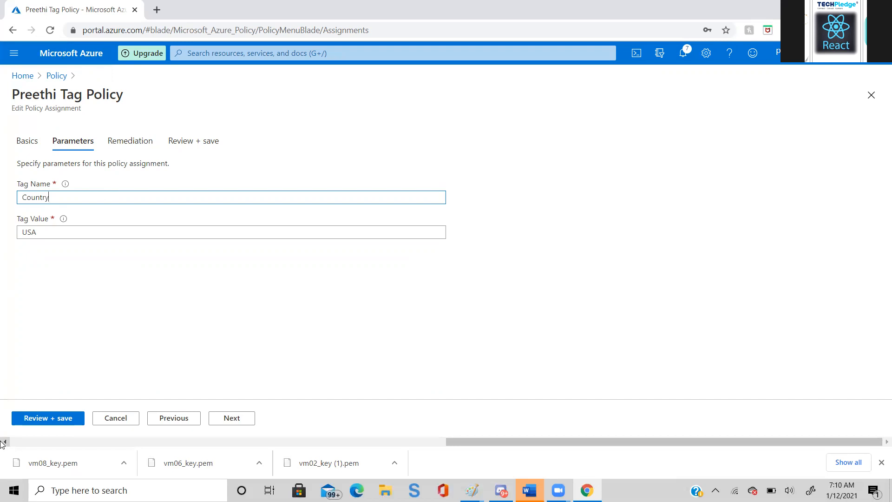
{"action": "left_click", "coordinate": [59, 419]}
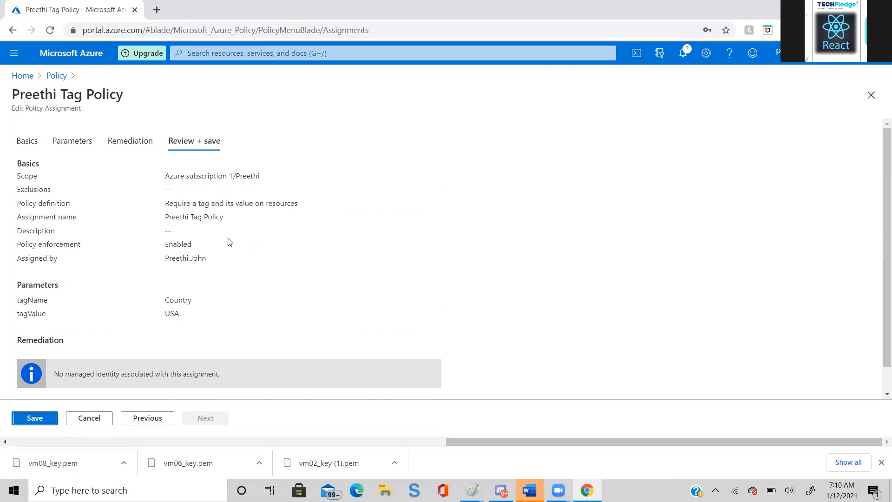
{"action": "left_click", "coordinate": [27, 419]}
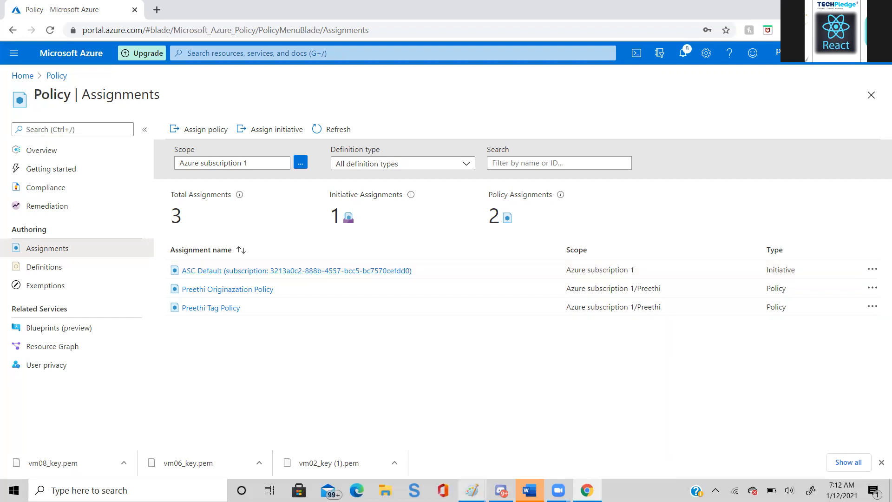
- Switch to the Untitled (Recovered) security diagram in Paint
{"action": "mouse_move", "coordinate": [472, 490]}
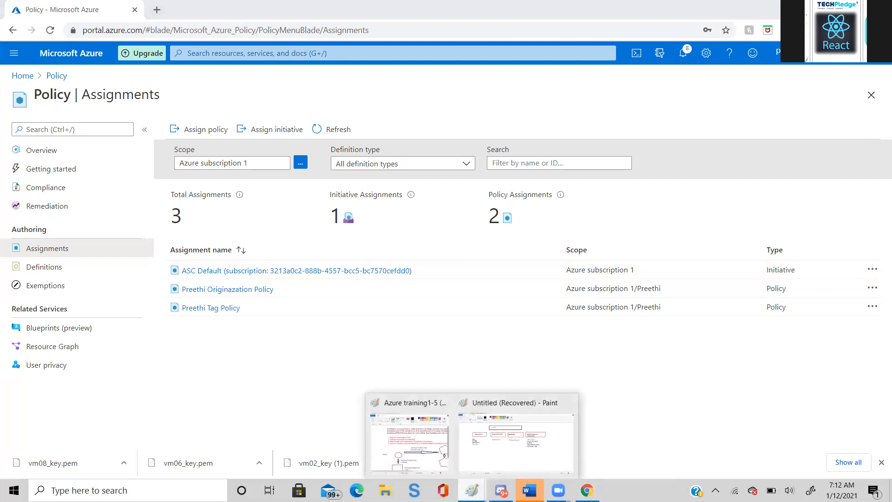
{"action": "left_click", "coordinate": [515, 419]}
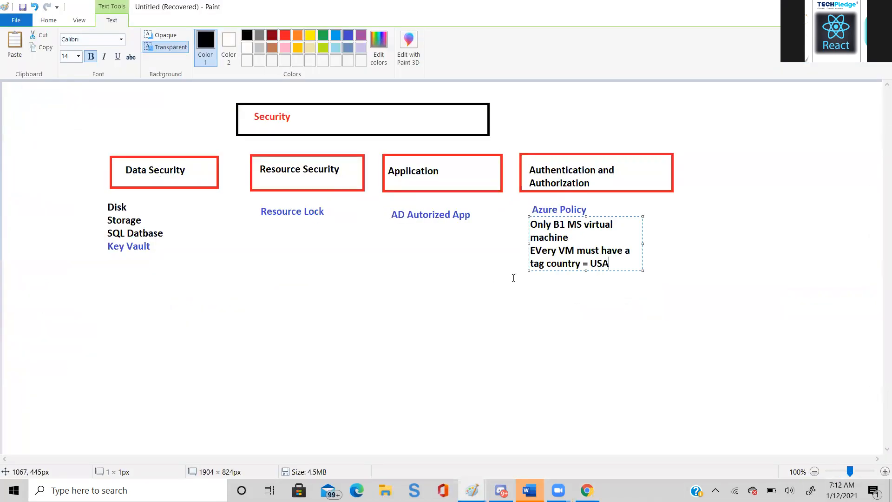